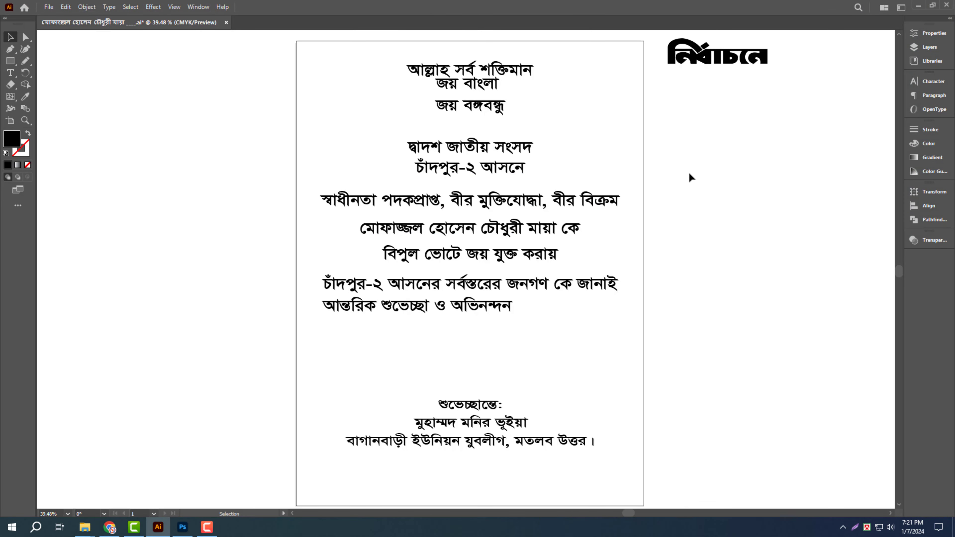
Switch to Photoshop and create a new document 36 inches wide and 48 inches high
left_click(191, 535)
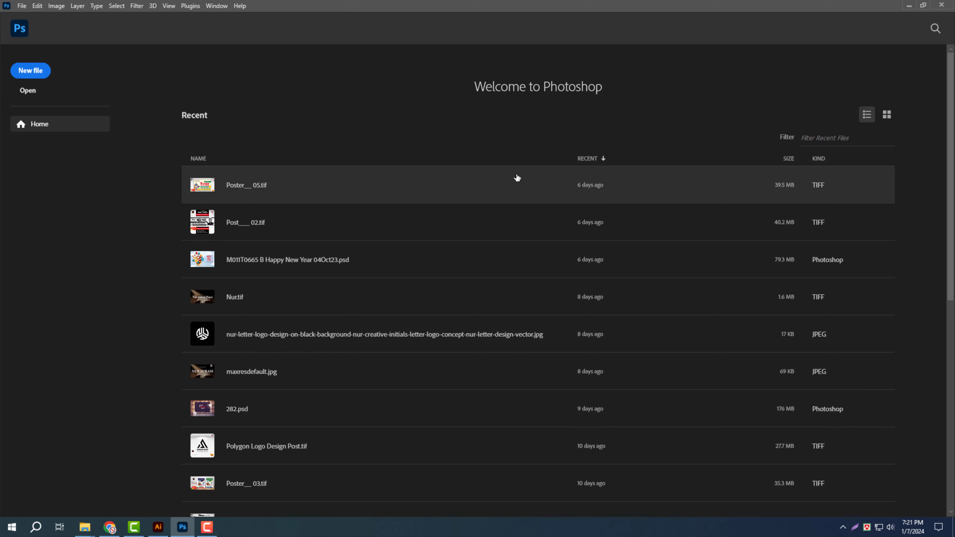
key("ctrl+n")
left_click(681, 171)
left_click(663, 207)
double_click(625, 171)
type("36")
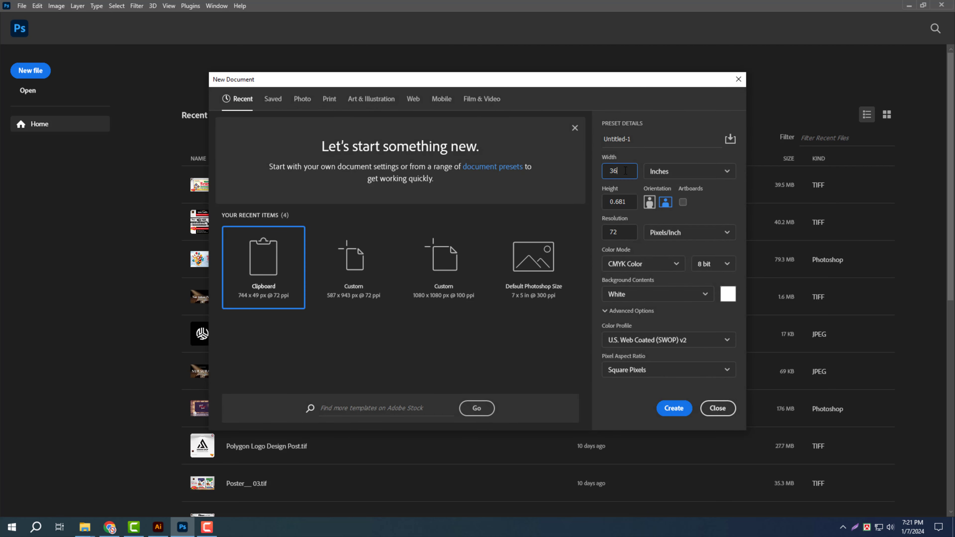
left_click(623, 205)
type("48")
key("Return")
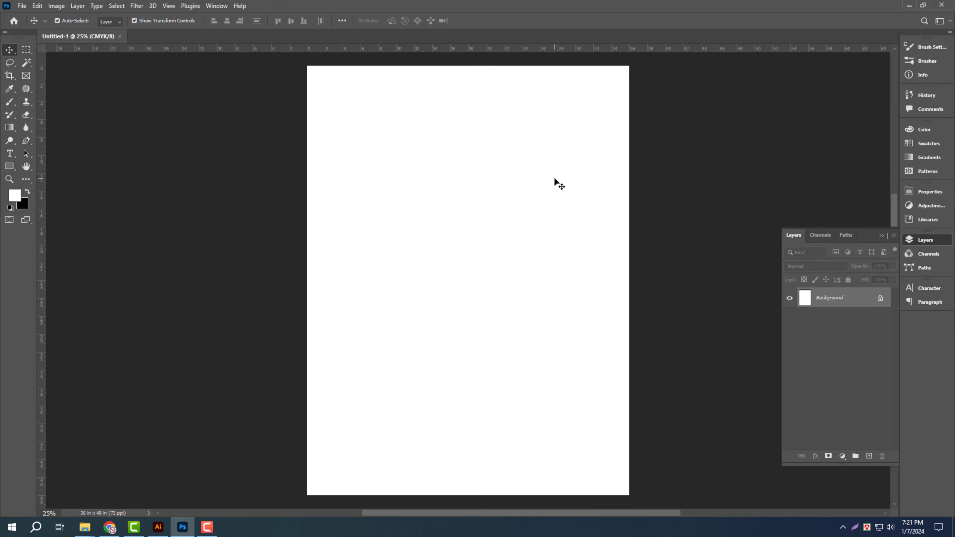
Unlock the background layer and place vertical and horizontal guides through the centre of the canvas
left_click(881, 299)
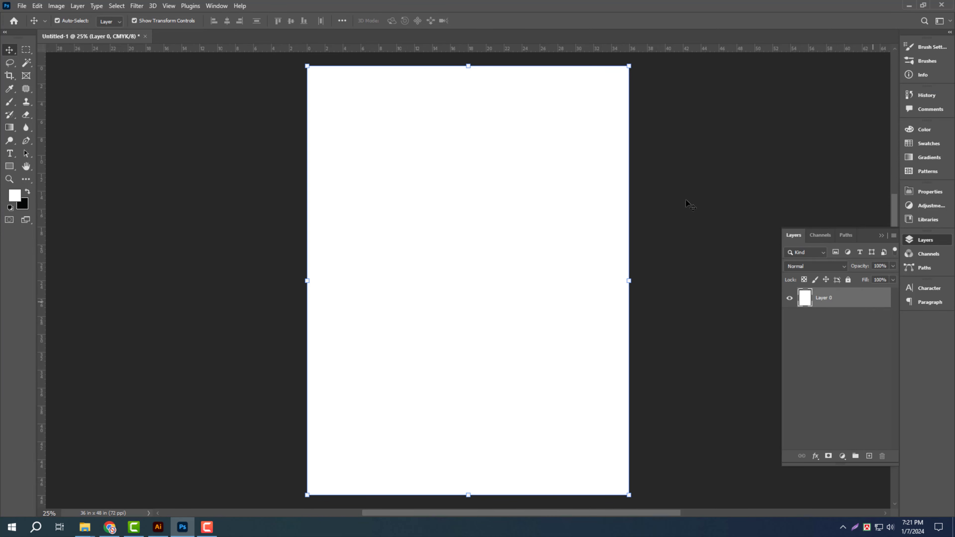
key("ctrl+r")
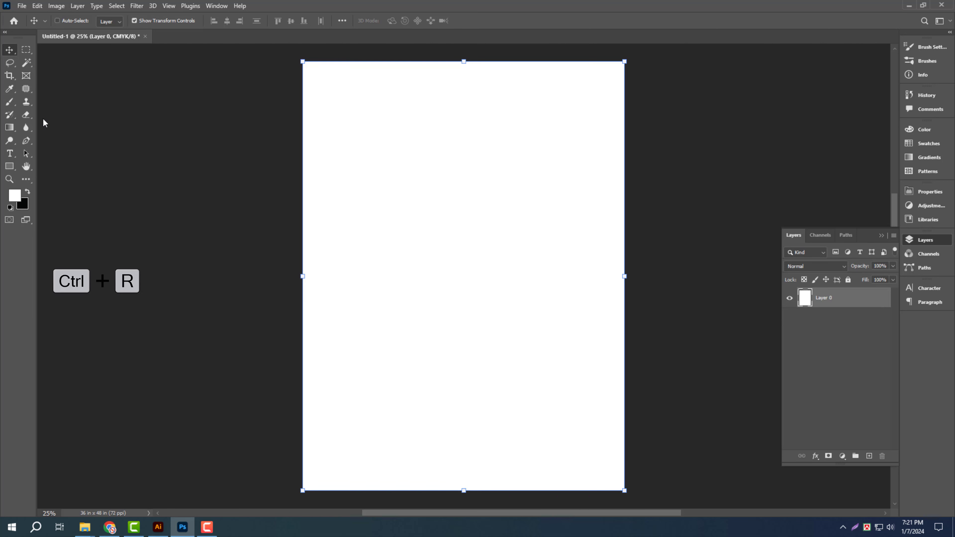
key("ctrl+r")
left_click_drag(43, 118, 468, 92)
left_click_drag(700, 48, 695, 96)
left_click_drag(650, 264, 654, 281)
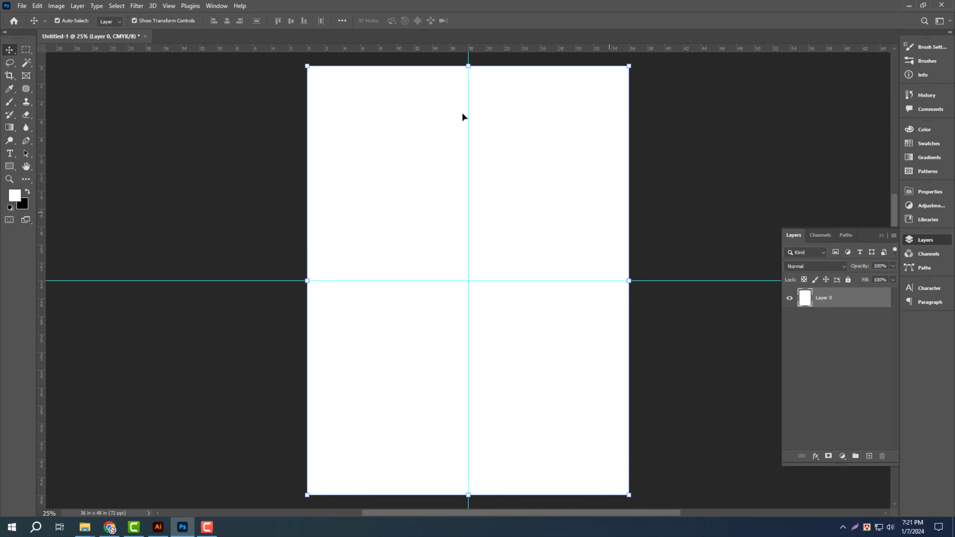
left_click(461, 111)
scroll(468, 78, "up", 3)
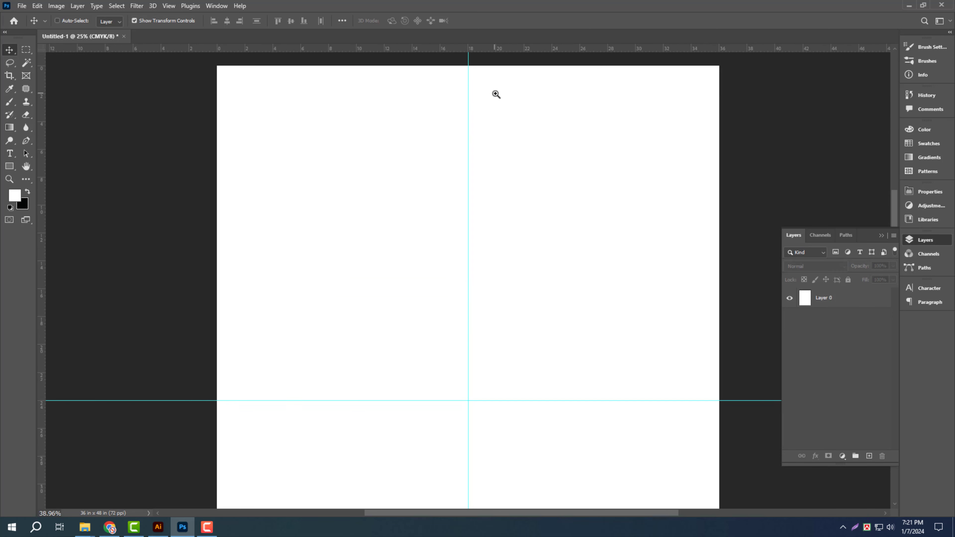
Cut the line "আল্লাহ সর্ব শক্তিমান" from the Illustrator file and paste it as text near the Photoshop canvas's upper edge
left_click(158, 527)
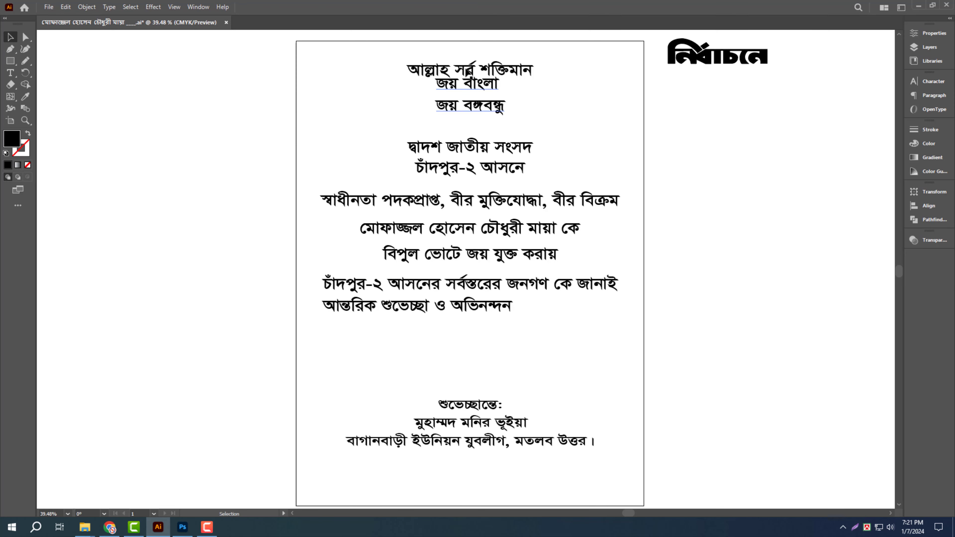
left_click(498, 73)
triple_click(496, 72)
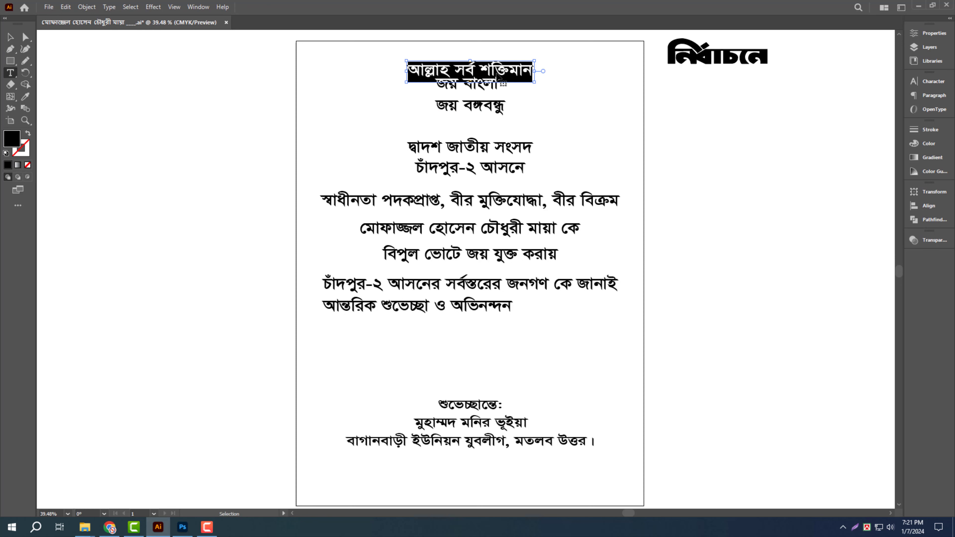
key("ctrl+x")
left_click(183, 527)
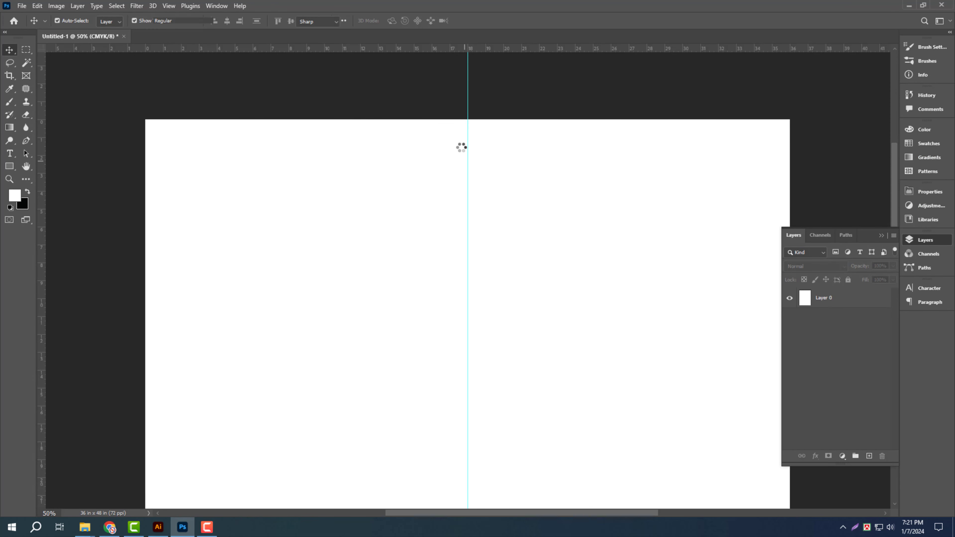
key("t")
left_click(462, 158)
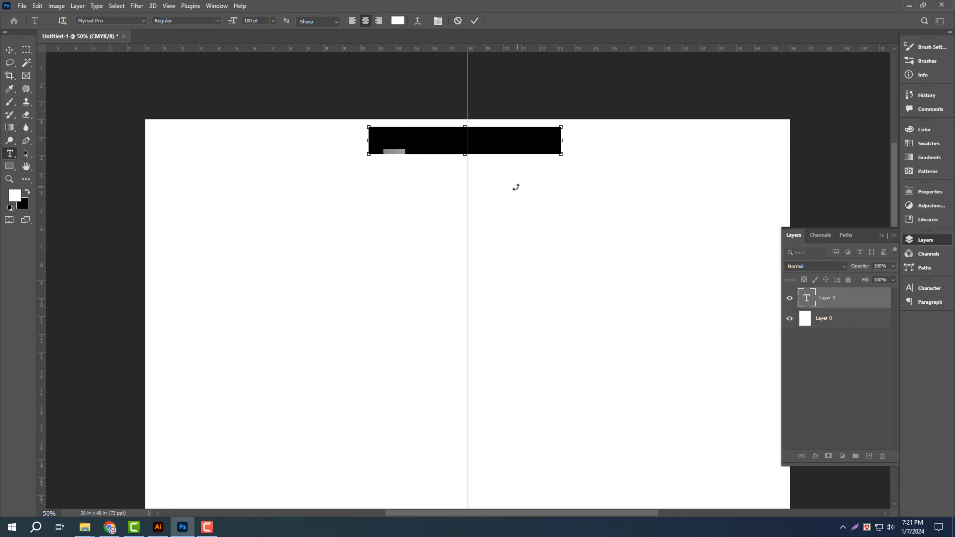
key("ctrl+v")
key("ctrl+Return")
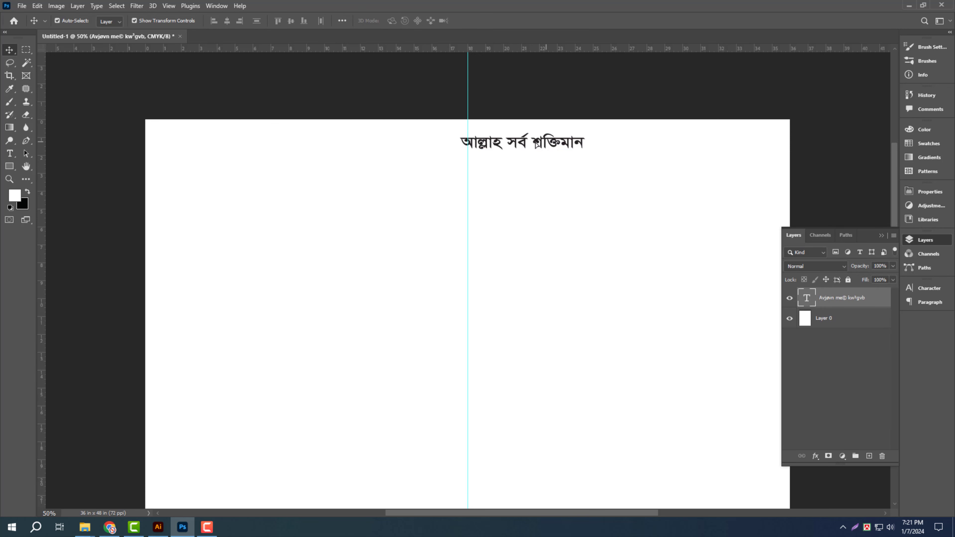
Centre the "আল্লাহ সর্ব শক্তিমান" line on the vertical guide and place a duplicate near the canvas's right edge
left_click_drag(537, 145, 722, 191)
key("ctrl+t")
key("Return")
Replace the duplicate's text with "জয় বাংলা / জয় বঙ্গবন্ধু" cut from Illustrator and move it to the canvas's upper-right corner
left_click(160, 531)
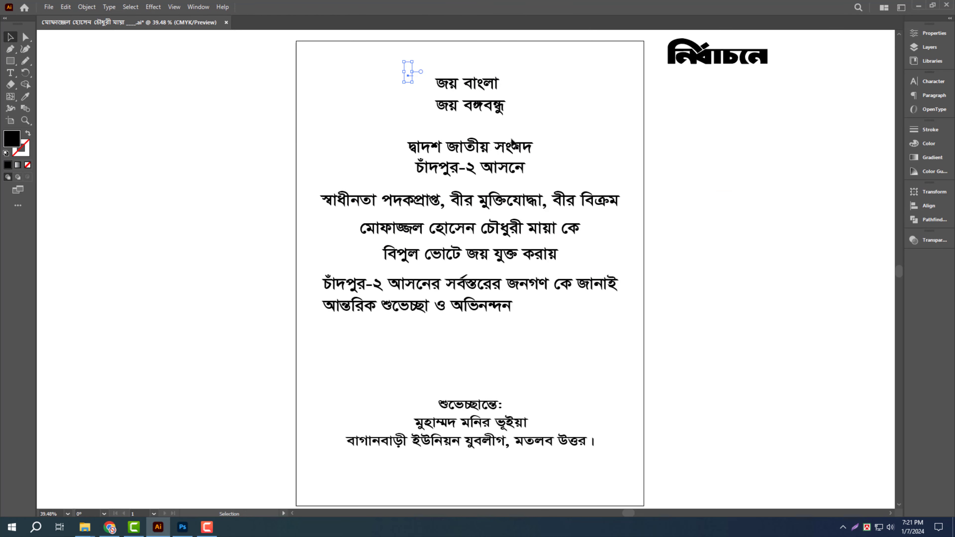
triple_click(489, 110)
key("ctrl+a")
key("ctrl+x")
left_click(183, 529)
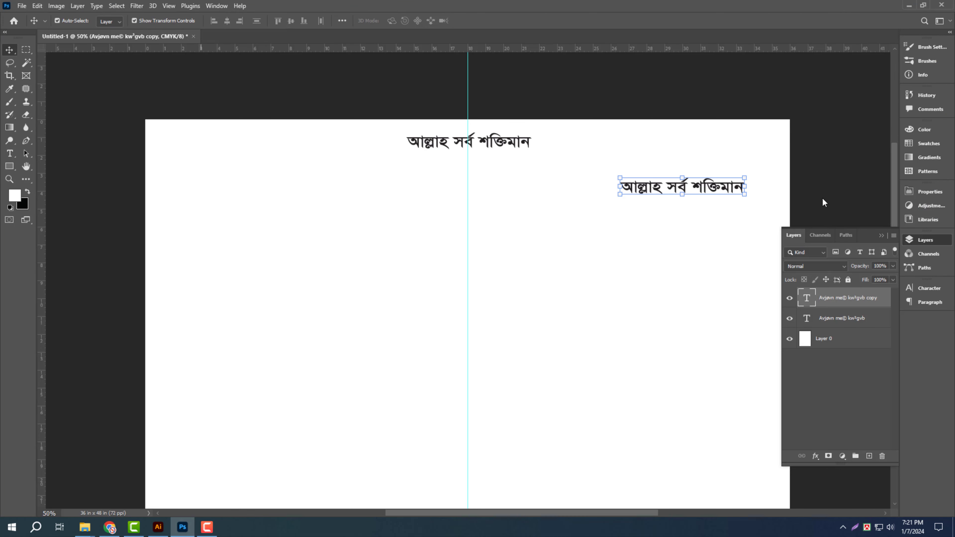
key("t")
key("ctrl+a")
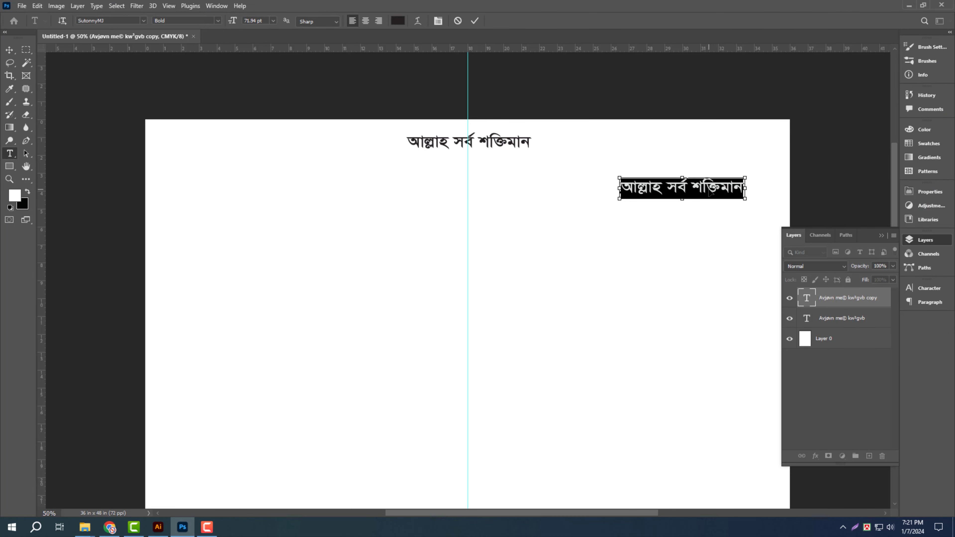
key("ctrl+v")
left_click_drag(686, 189, 771, 137)
Set the horizontal scale of the slogan's second line, "জয় বঙ্গবন্ধু", to 105%
key("t")
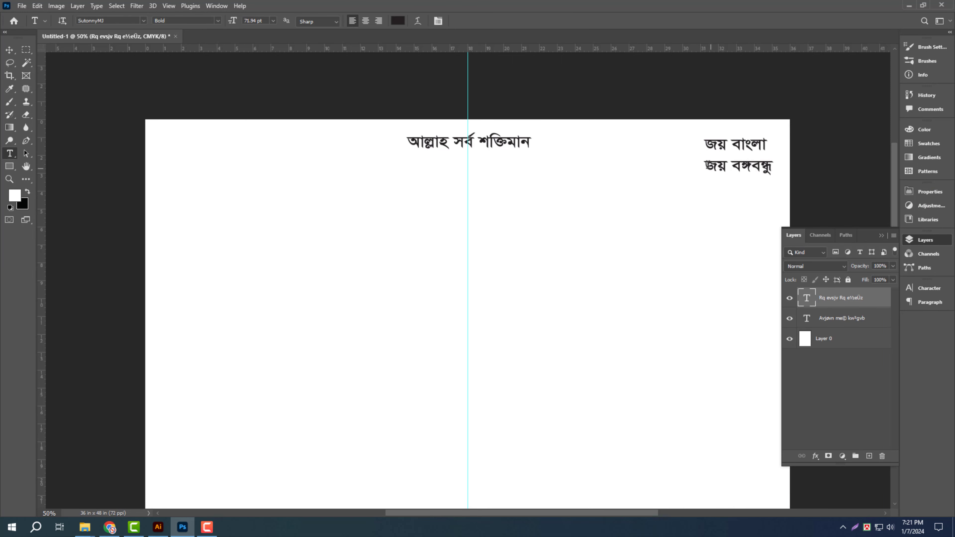
triple_click(755, 162)
left_click(915, 288)
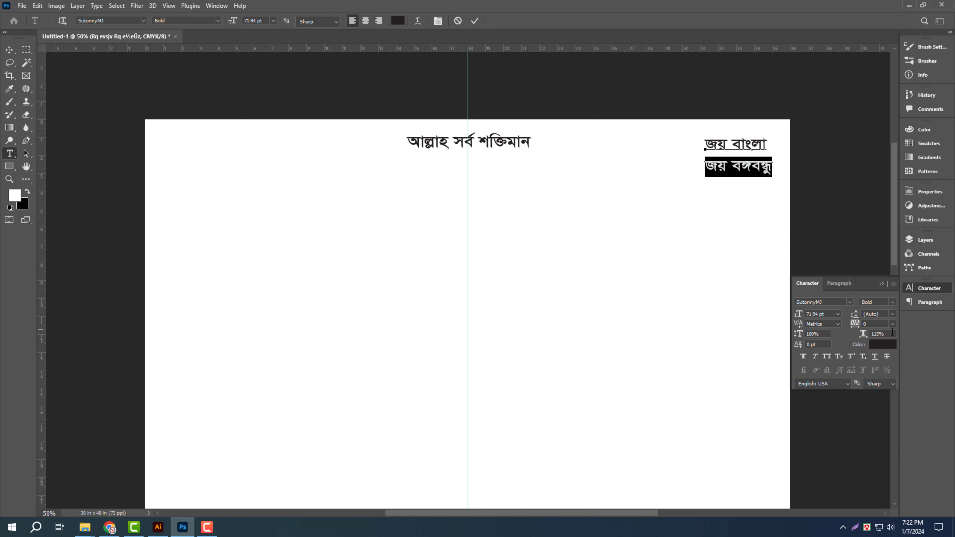
type("105")
key("Return")
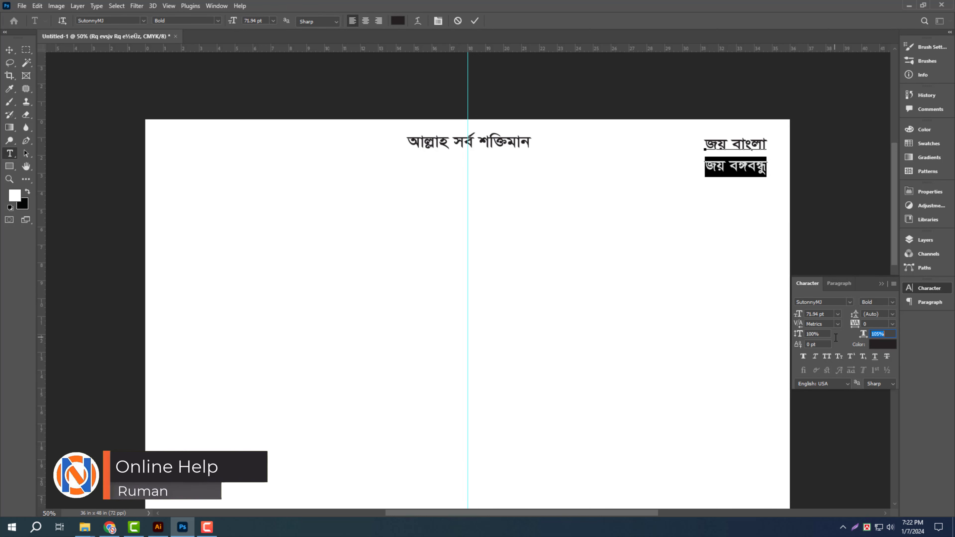
left_click(8, 53)
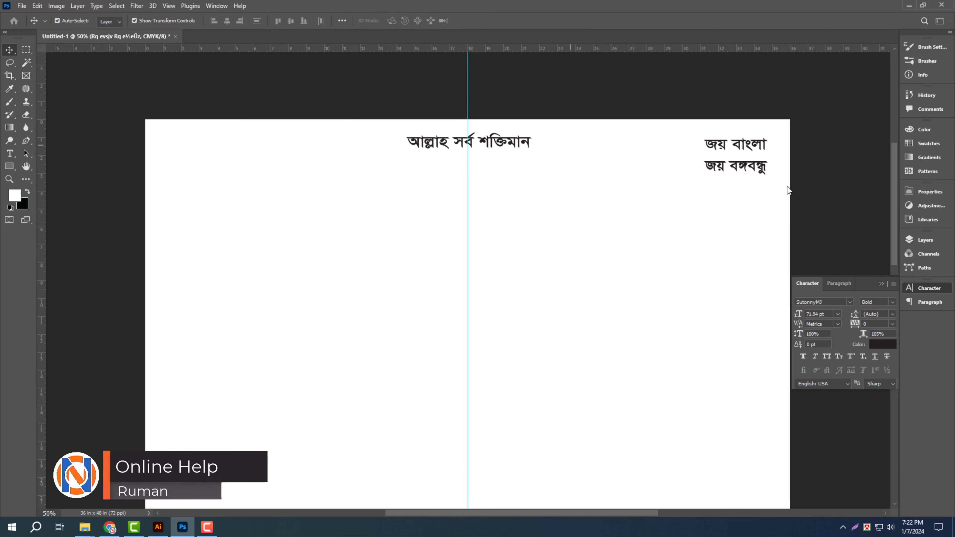
Enlarge the two-line slogan in the upper-right corner to about 85.8 pt and deselect it
left_click_drag(703, 175, 694, 187)
key("Return")
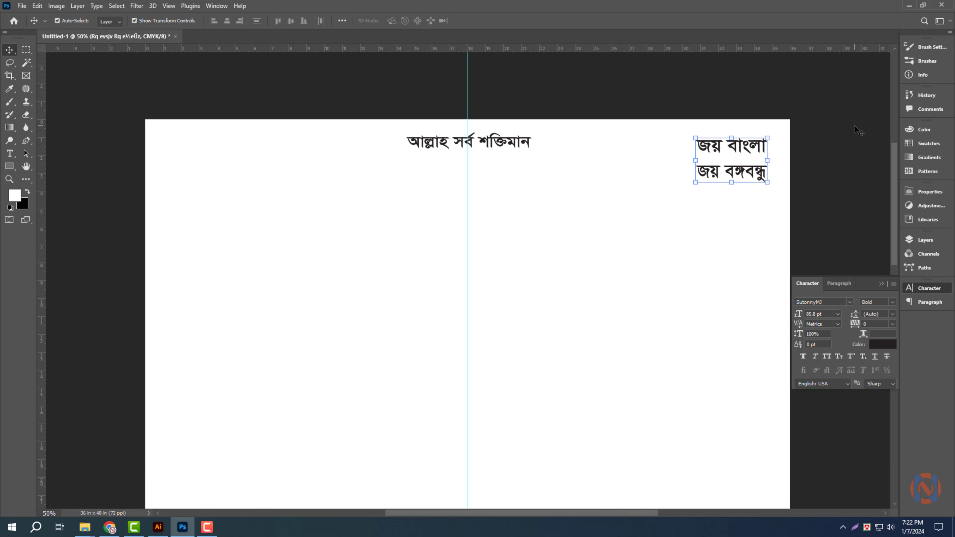
left_click(856, 127)
key("ctrl+0")
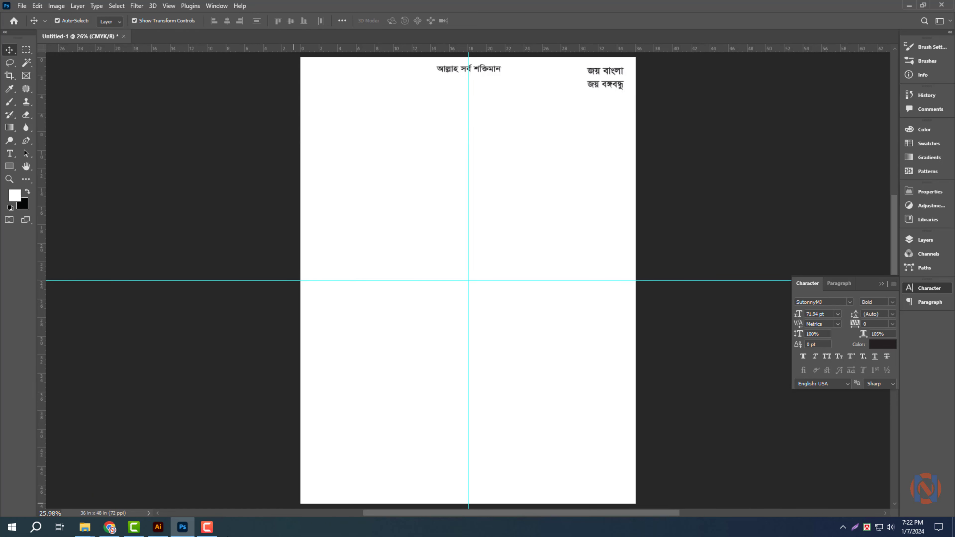
In Illustrator, take "চাঁদপুর-২ আসনে" out of the heading block and cut the line "দ্বাদশ জাতীয় সংসদ"
left_click(158, 528)
key("ctrl+z")
key("ctrl+z")
key("ctrl+z")
key("ctrl+z")
key("ctrl+z")
key("ctrl+z")
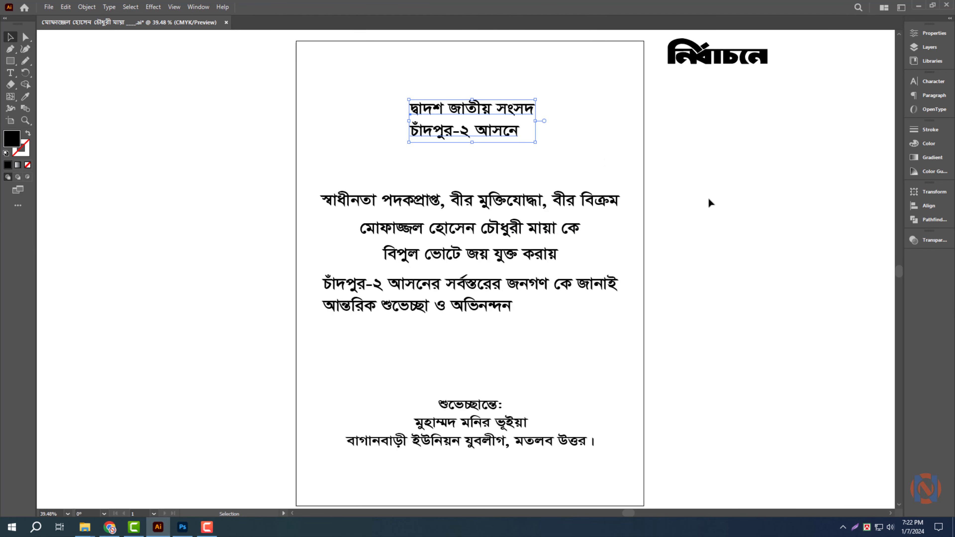
triple_click(490, 135)
key("BackSpace")
triple_click(534, 110)
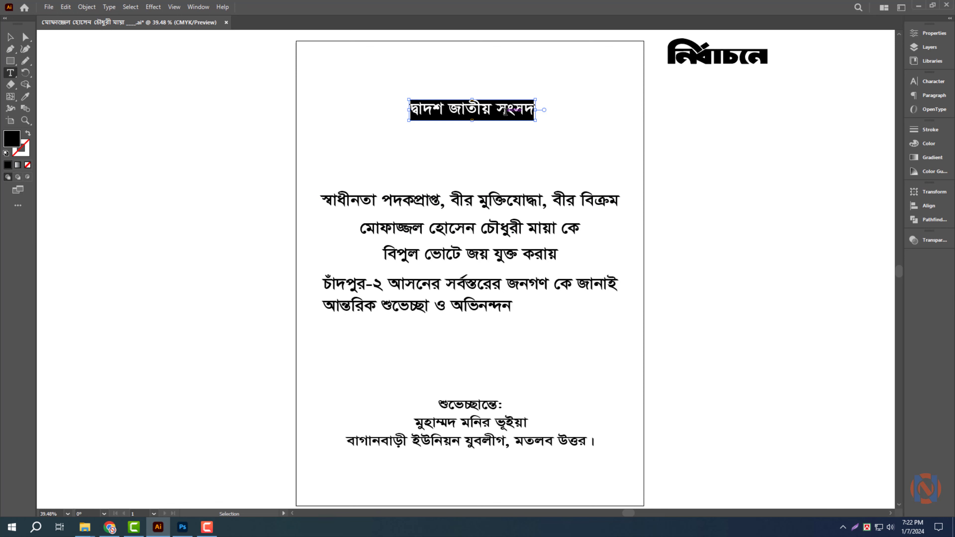
key("BackSpace")
In Photoshop, duplicate the top line to the upper left, replace its text with "দ্বাদশ জাতীয় সংসদ" and enlarge it to about 135.7 pt
left_click(182, 527)
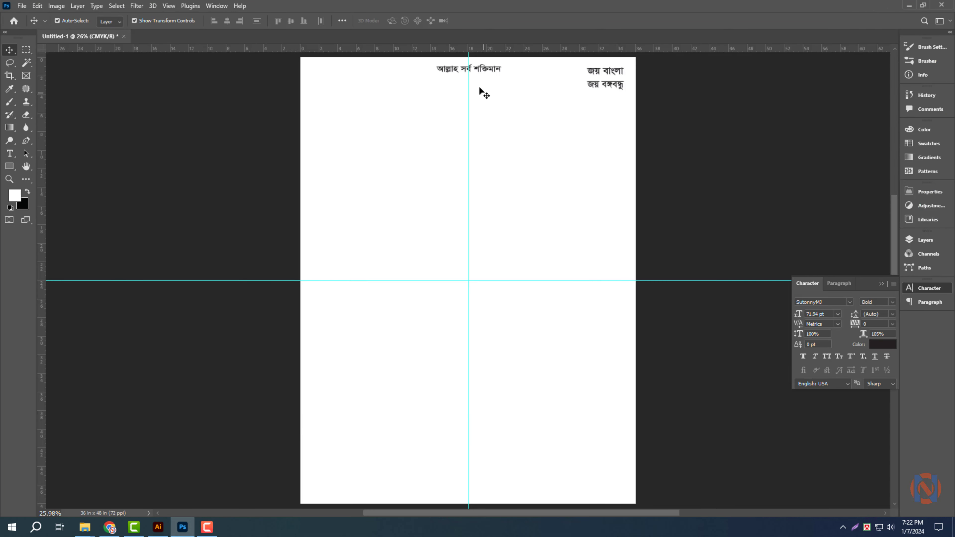
left_click_drag(485, 71, 382, 111)
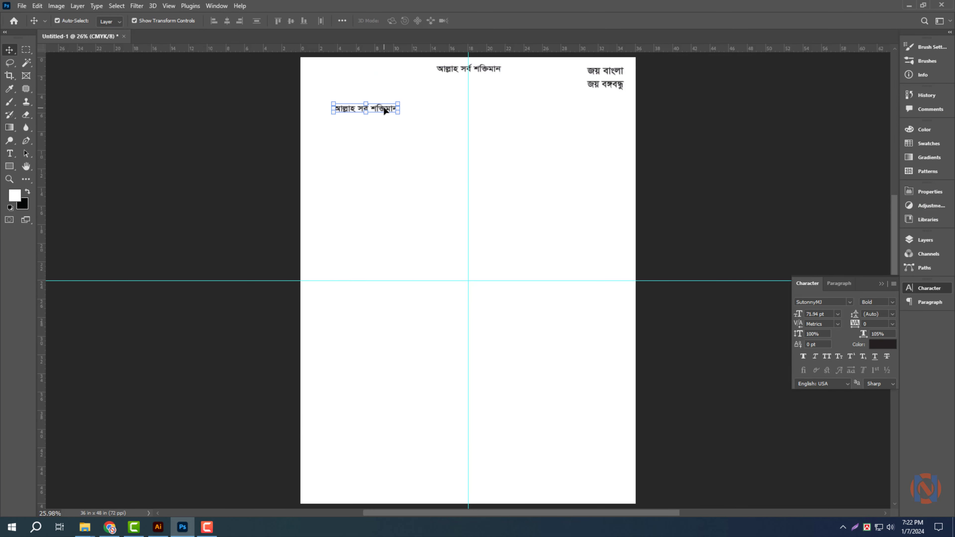
key("t")
key("ctrl+a")
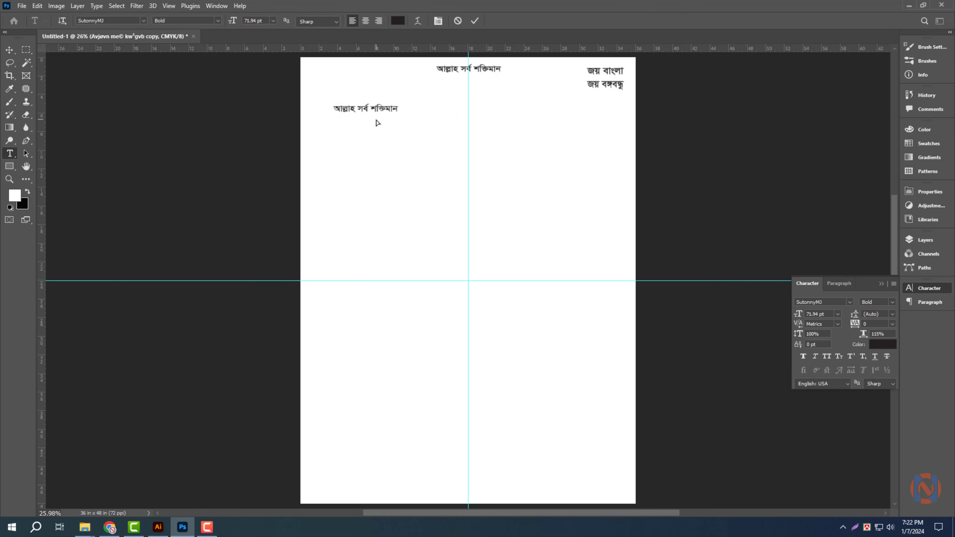
key("ctrl+v")
left_click_drag(403, 110, 455, 115)
key("Return")
Bring the "নির্বাচনে" lettering from Illustrator into the Photoshop poster and scale it directly below the heading to match its width
left_click(158, 527)
left_click(714, 55)
key("ctrl+x")
left_click(183, 527)
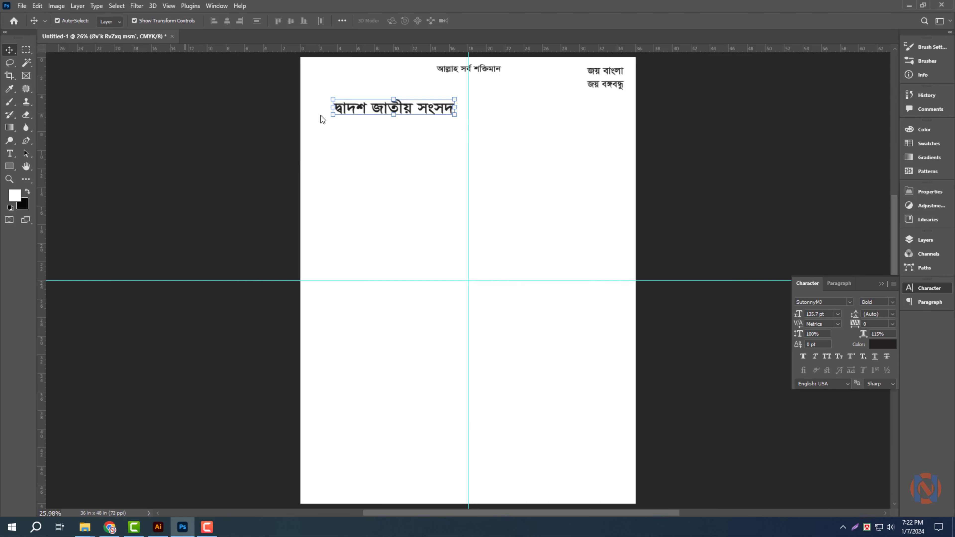
scroll(340, 94, "up", 3)
key("ctrl+v")
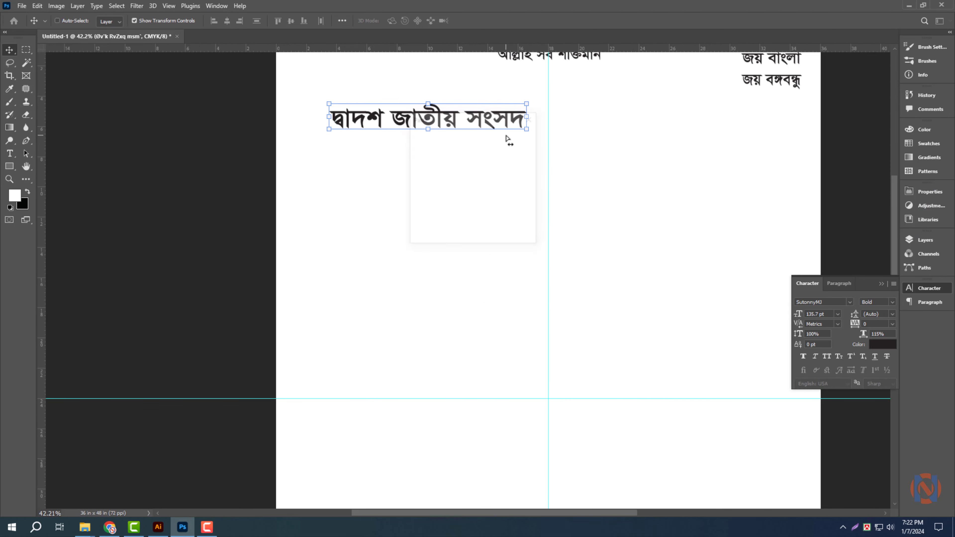
left_click_drag(506, 270, 451, 214)
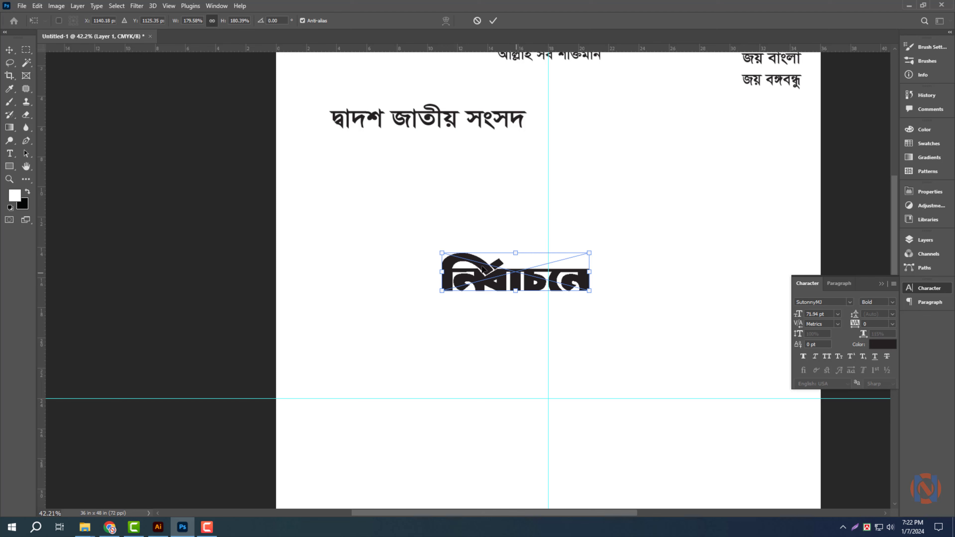
left_click_drag(482, 266, 368, 154)
left_click_drag(487, 163, 529, 149)
key("Return")
key("ctrl+0")
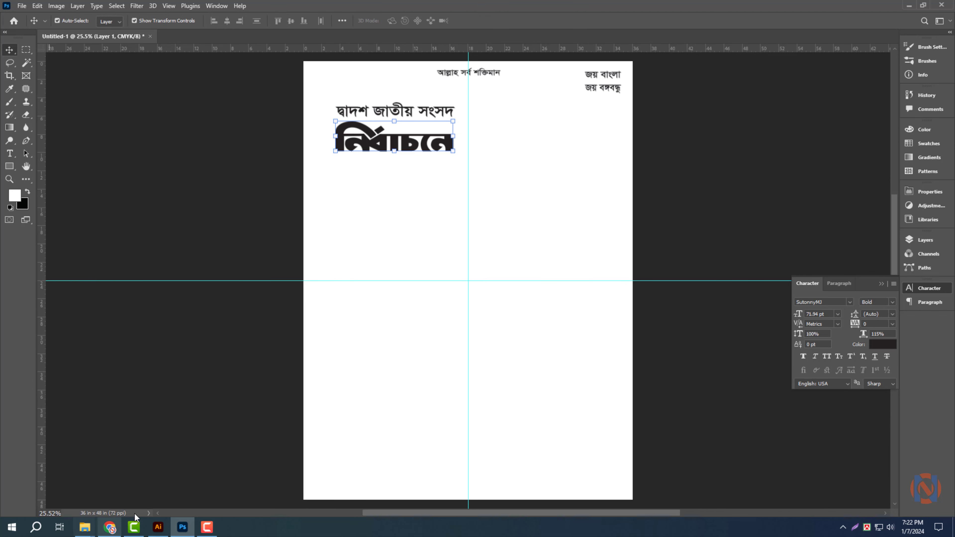
In Illustrator, gather the congratulation message lines into one text block, cut it, and return to Photoshop
left_click(158, 527)
double_click(466, 228)
key("ctrl+a")
key("ctrl+x")
double_click(598, 202)
key("ctrl+a")
key("ctrl+v")
key("ctrl+x")
key("ctrl+z")
key("ctrl+a")
key("ctrl+x")
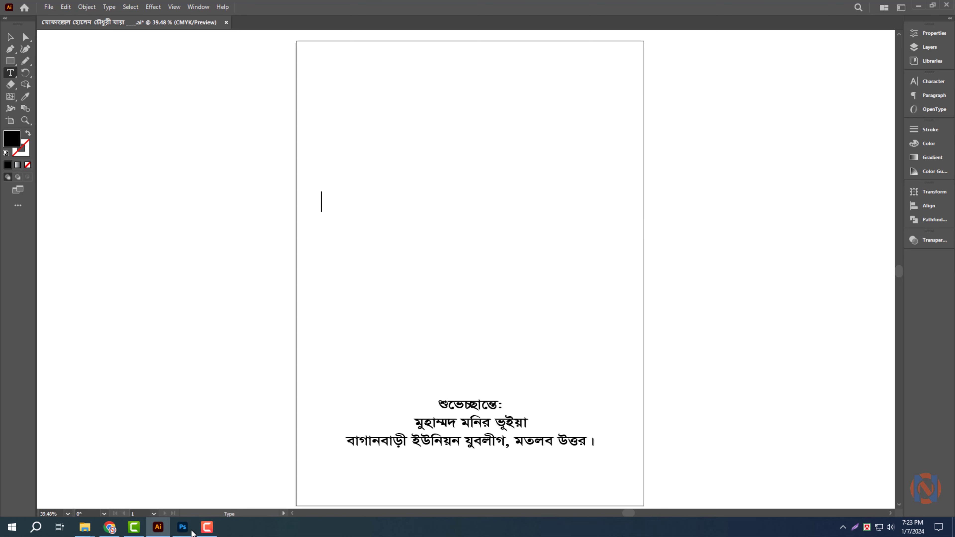
left_click(188, 528)
Duplicate the "দ্বাদশ জাতীয় সংসদ" heading below the lettering and replace its text with the cut congratulation message
key("ctrl+t")
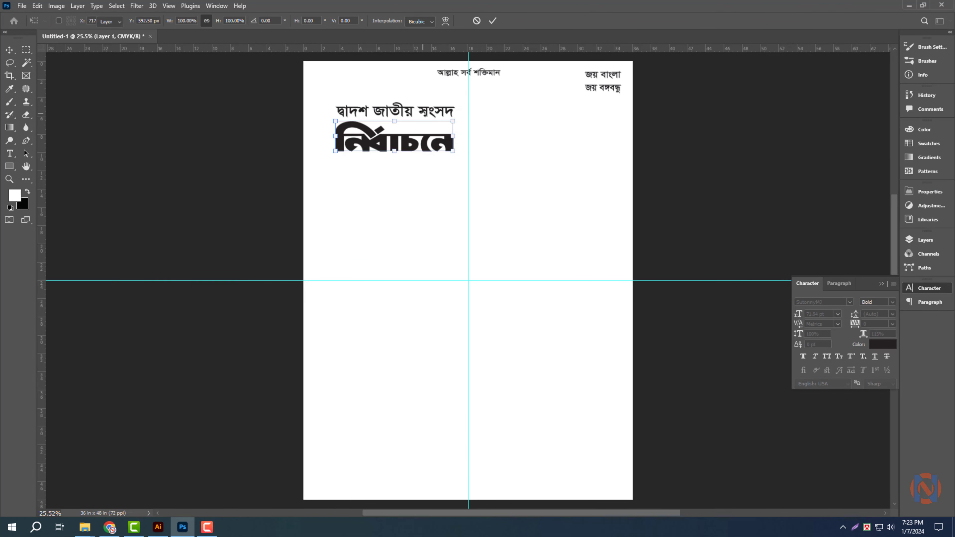
key("Return")
left_click_drag(432, 114, 432, 183)
key("t")
left_click(416, 177)
key("ctrl+a")
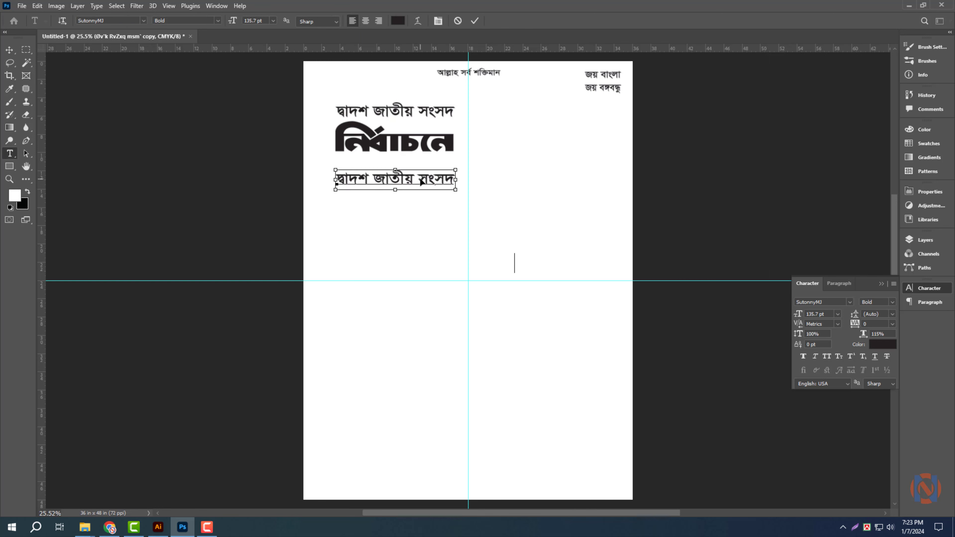
key("ctrl+v")
key("ctrl+Return")
left_click(748, 150)
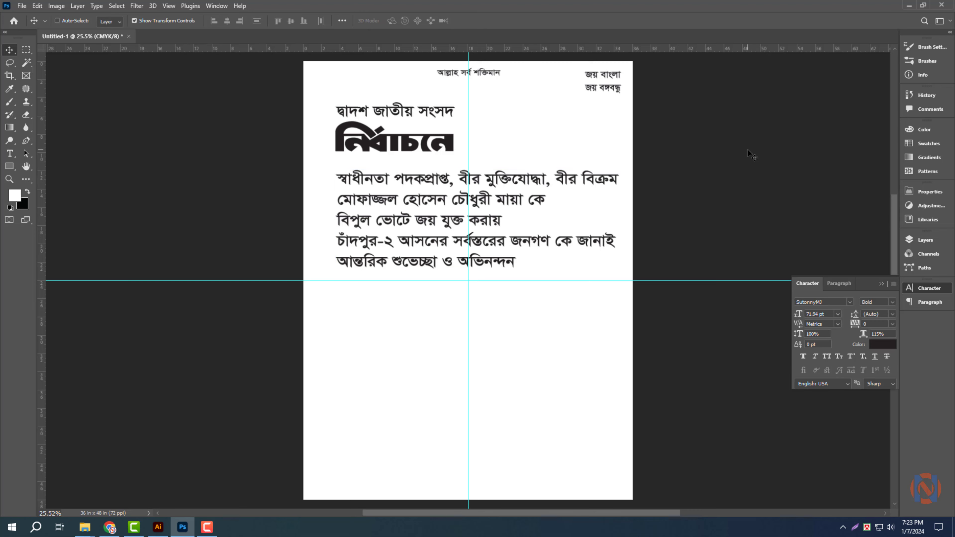
key("ctrl+0")
scroll(433, 105, "up", 4)
left_click_drag(434, 106, 467, 196)
scroll(468, 196, "down", 3)
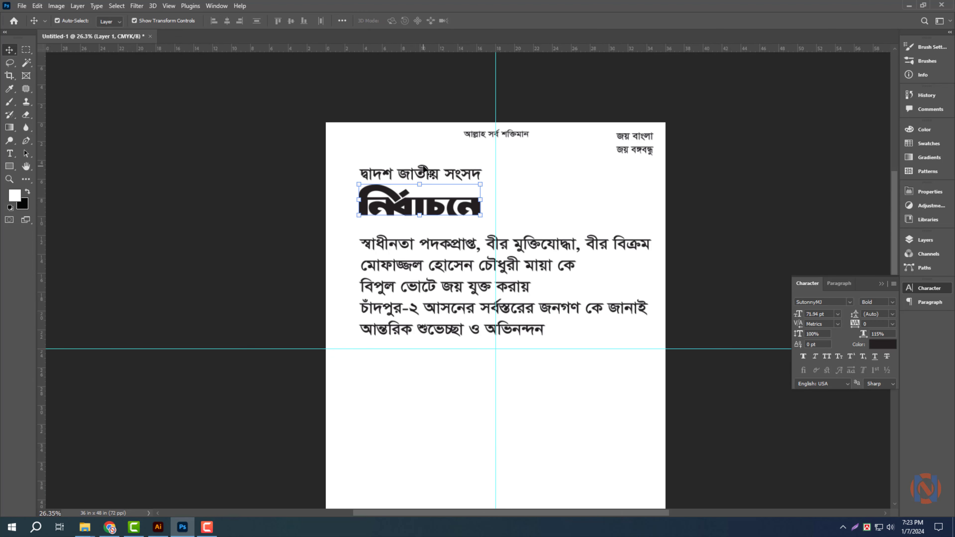
Bring the group picture of the three leaders into the poster and scale it to about 42% in the upper left corner
key("alt+Tab")
left_click_drag(353, 202, 344, 253)
left_click_drag(283, 87, 447, 36)
left_click_drag(101, 37, 413, 151)
left_click_drag(523, 272, 435, 193)
left_click_drag(408, 140, 407, 126)
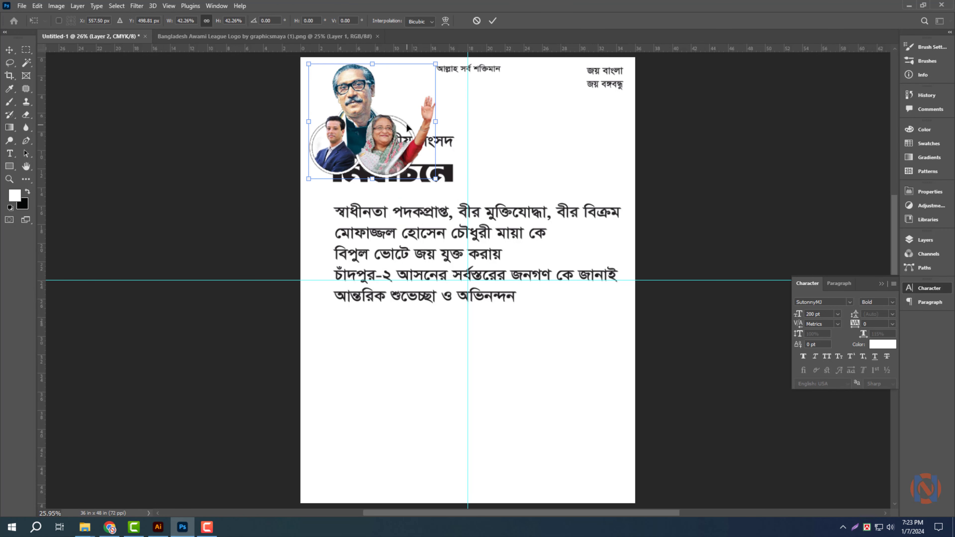
key("Return")
left_click(532, 126)
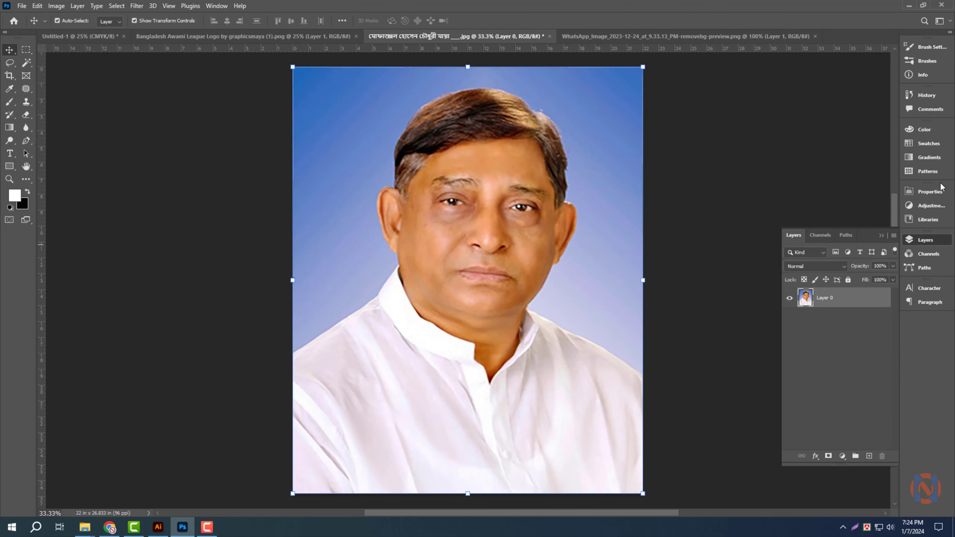
Select the subject of the blue-background portrait, copy it to its own layer, and delete the original photo layer
left_click(930, 192)
left_click(807, 345)
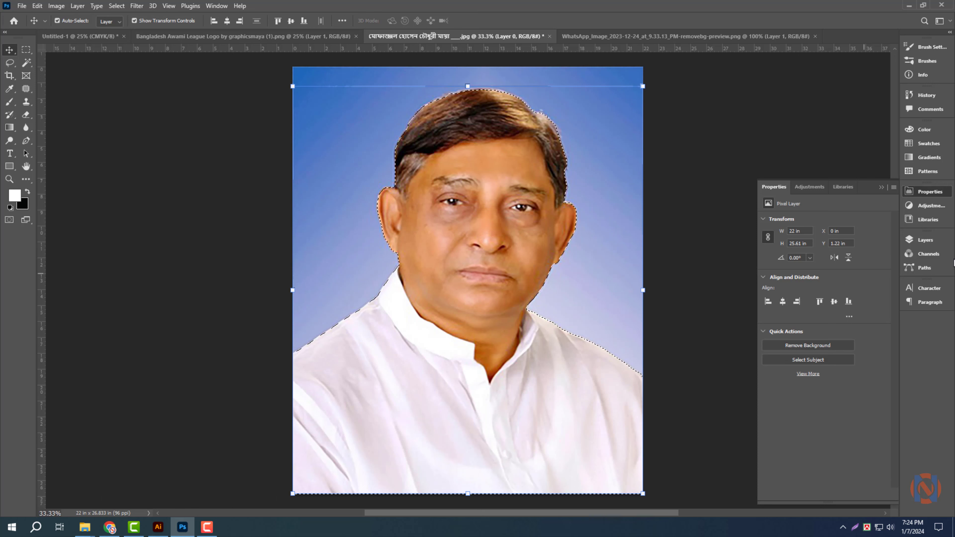
left_click(923, 240)
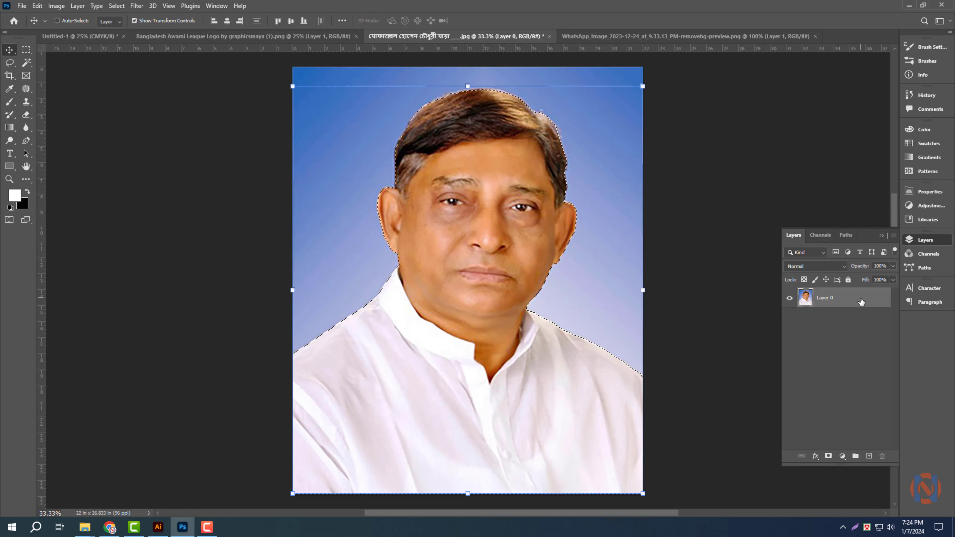
key("ctrl+j")
left_click(844, 325)
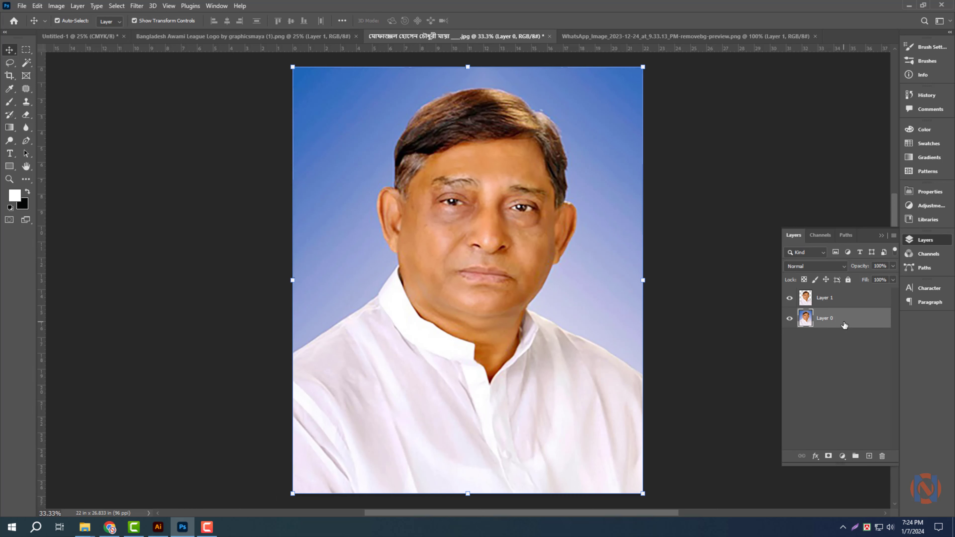
key("Delete")
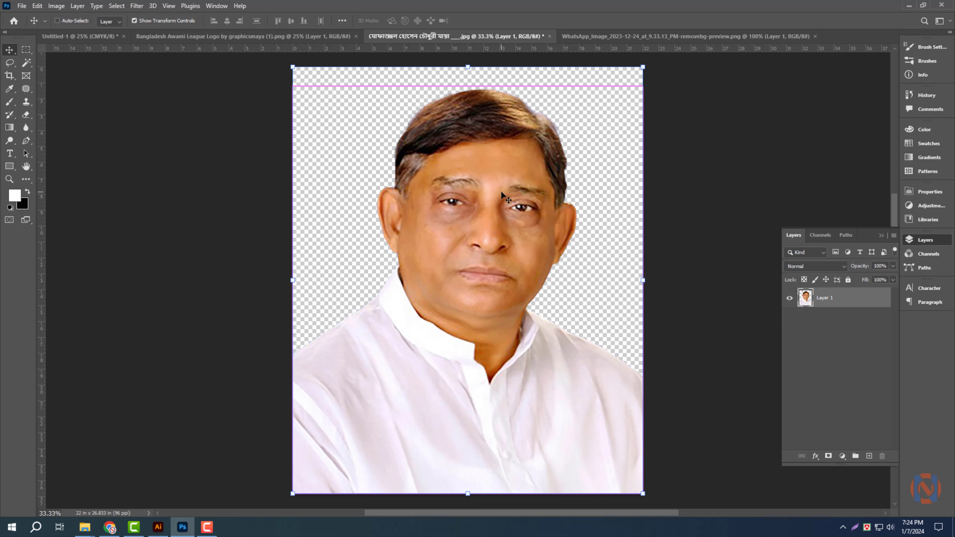
Cut the portrait cutout, then close its document and the league logo document without saving
key("ctrl+x")
key("ctrl+w")
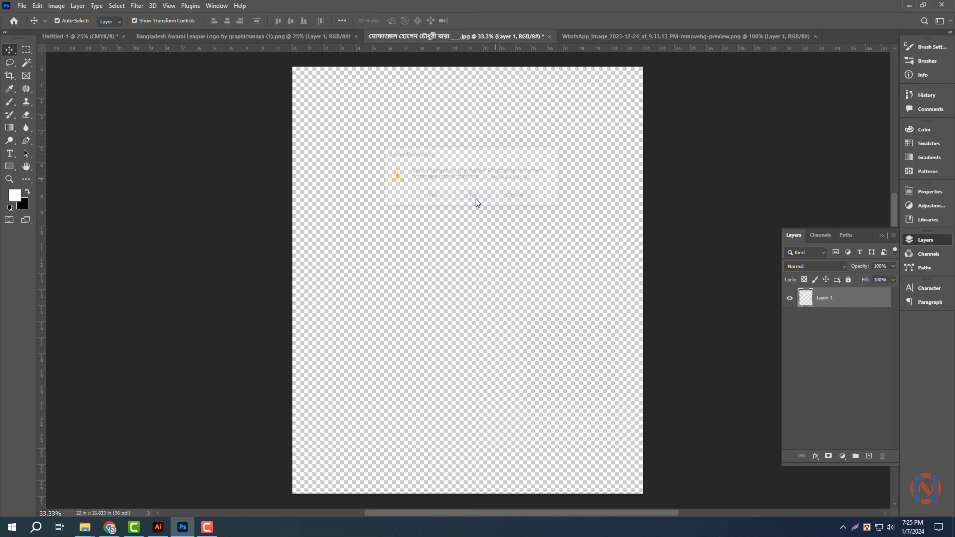
left_click(474, 200)
left_click(256, 36)
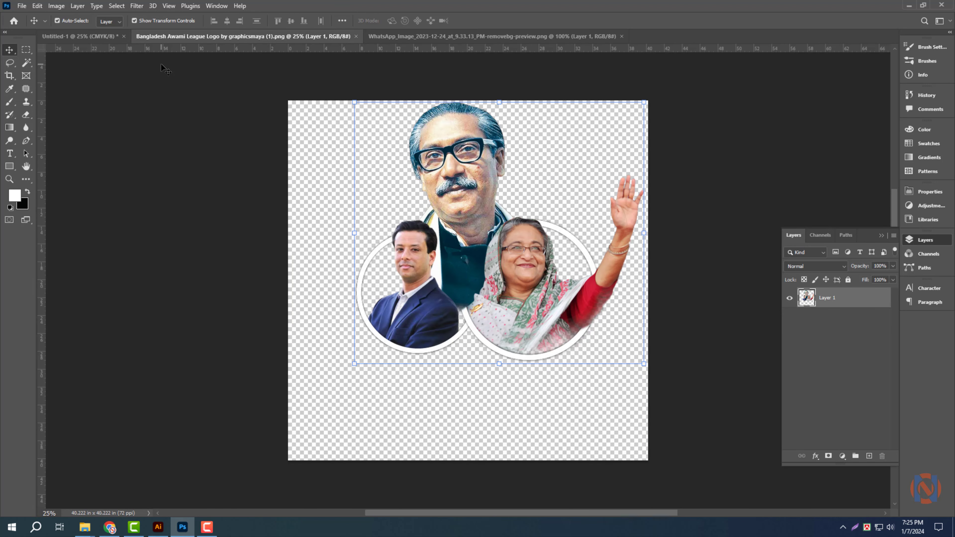
key("ctrl+w")
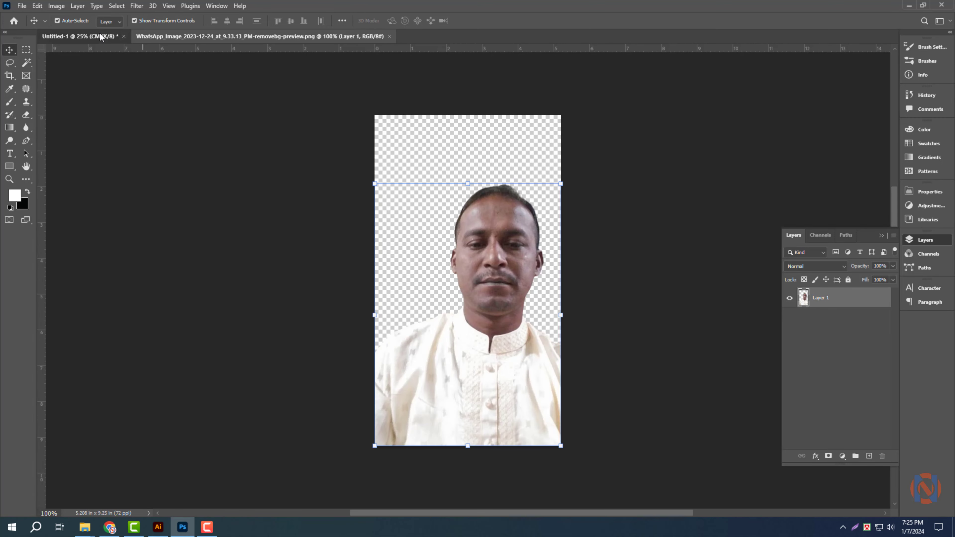
Paste the portrait into the poster, flip it horizontally, and scale it to about 65% along the upper right edge
left_click(118, 37)
key("ctrl+v")
key("ctrl+t")
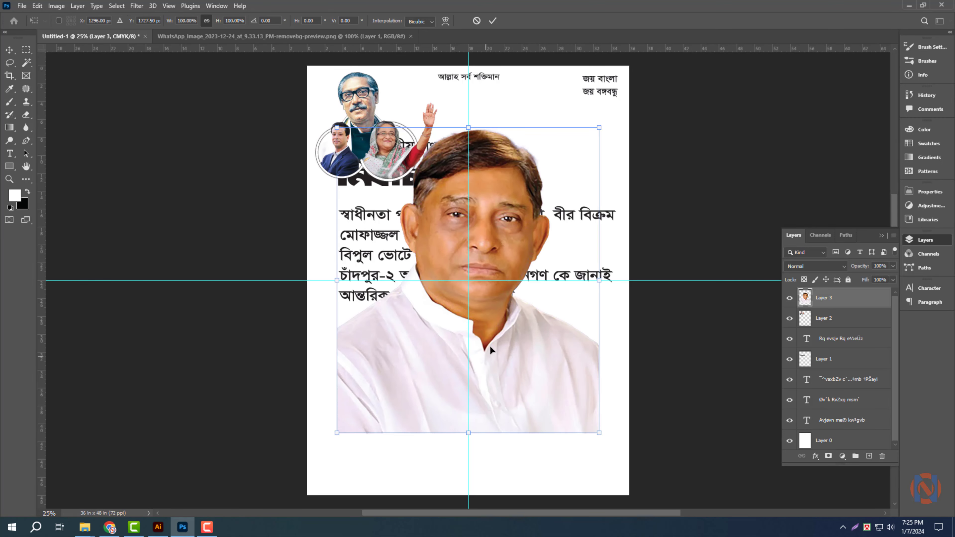
left_click_drag(518, 346, 525, 296)
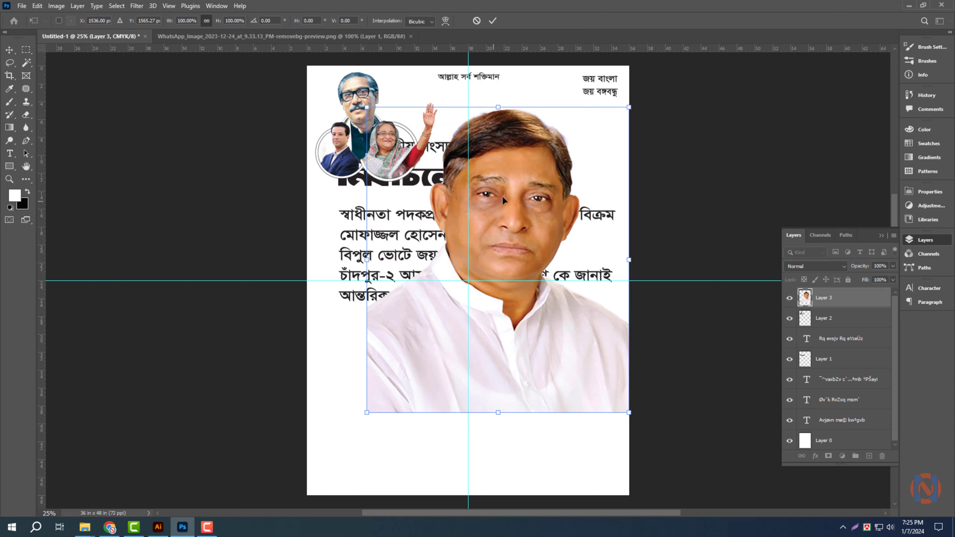
right_click(508, 187)
left_click(545, 365)
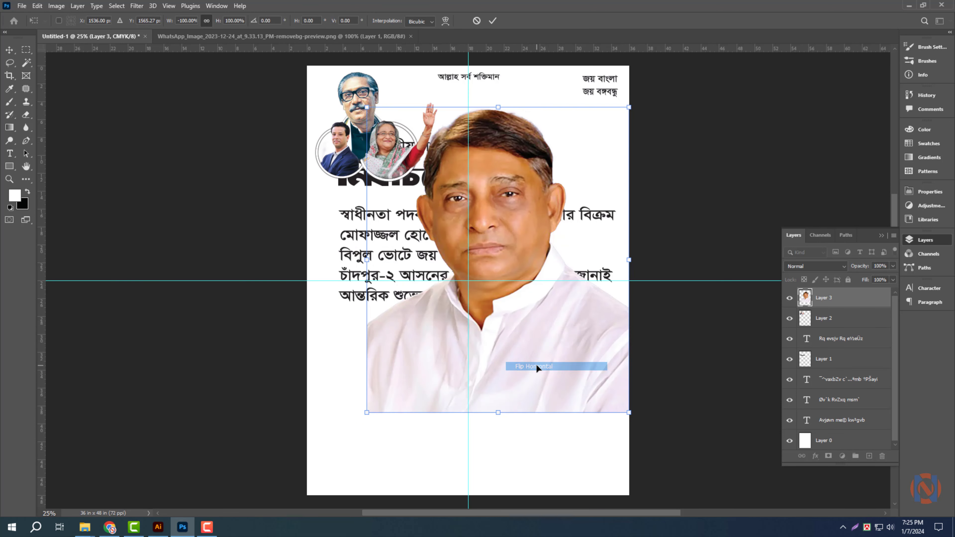
left_click_drag(369, 417, 562, 315)
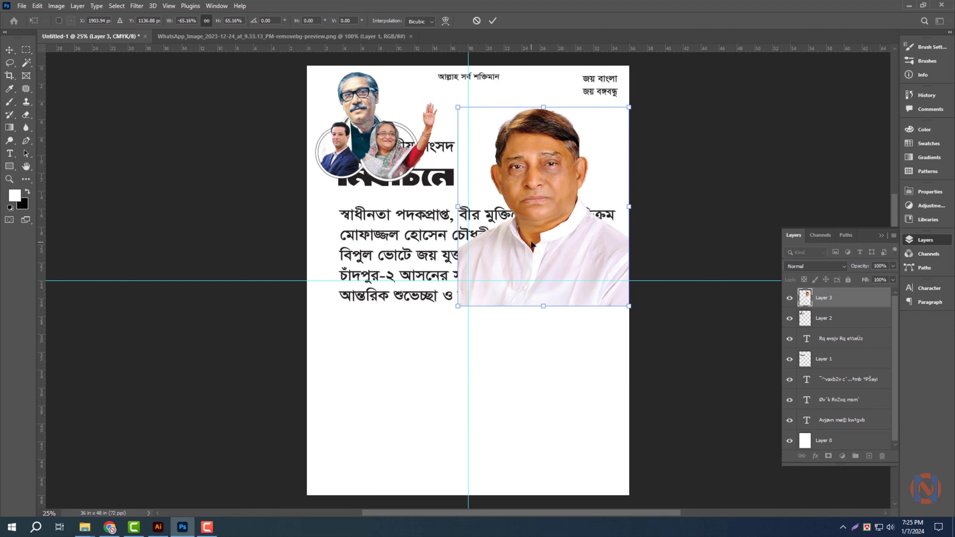
key("Return")
left_click(605, 426)
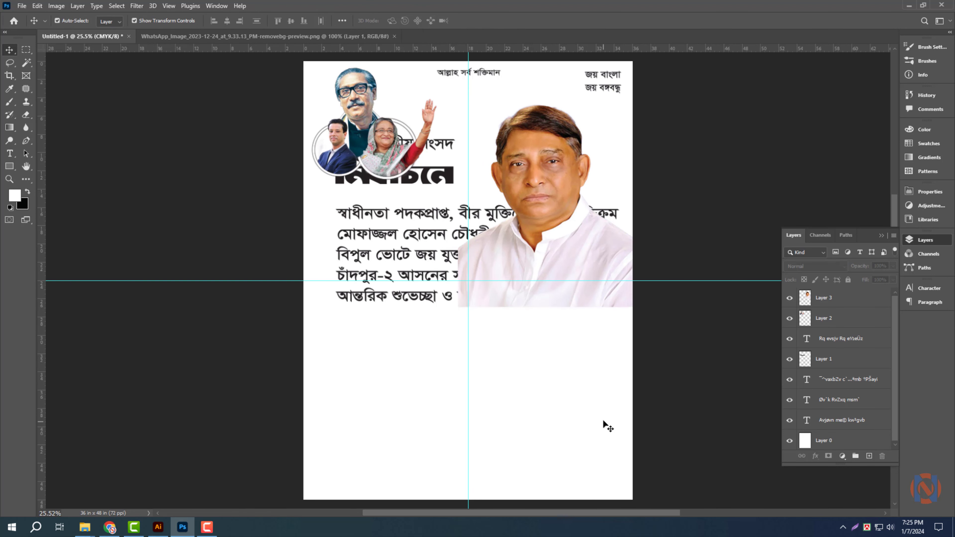
Duplicate the white background layer upward to leave a strip along the poster's top and fill it with dark green
left_click_drag(607, 483, 551, 250)
left_click(24, 207)
type("0")
key("Return")
key("Return")
key("ctrl+shift+Delete")
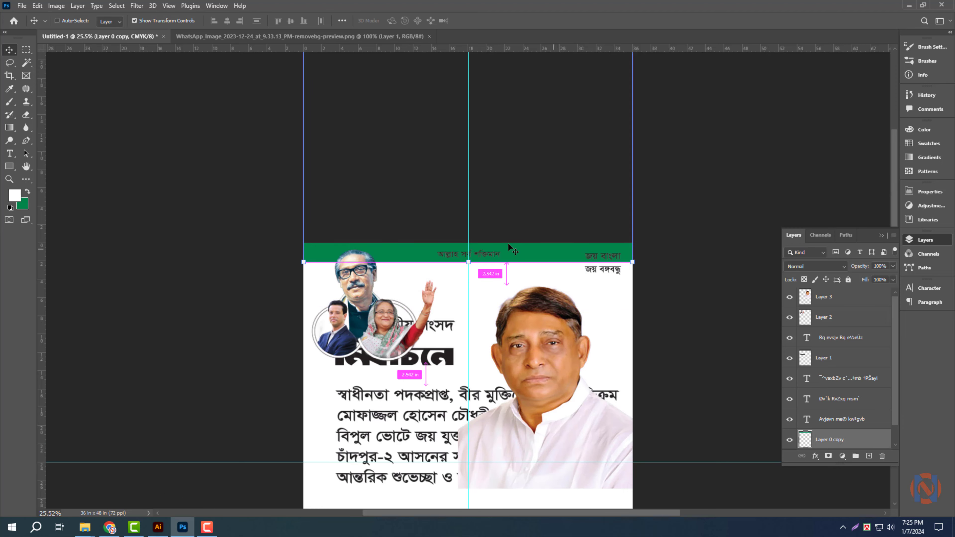
Recolour the centred "আল্লাহ সর্ব শক্তিমান" line on the green strip white
scroll(496, 244, "up", 7)
left_click(489, 286, "ctrl")
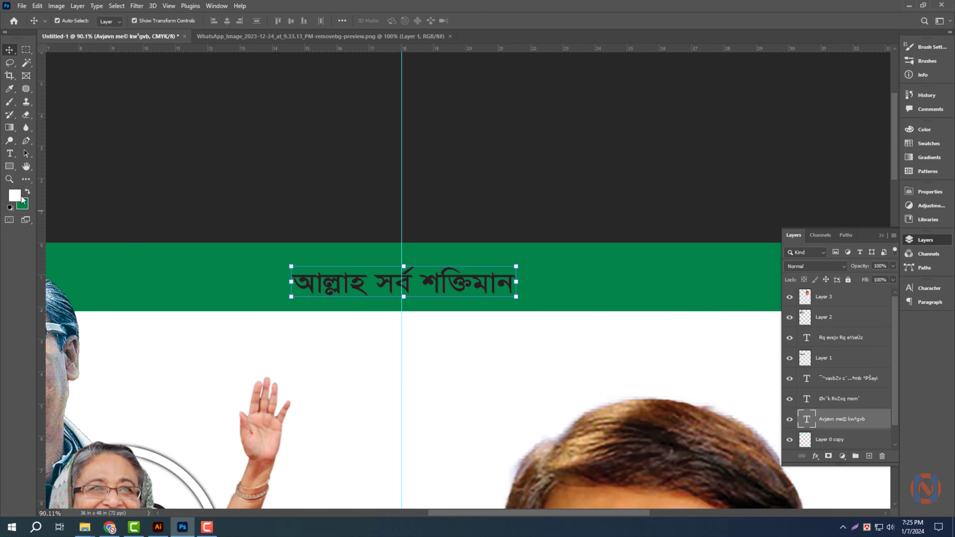
key("ctrl+shift+Delete")
scroll(410, 147, "down", 5)
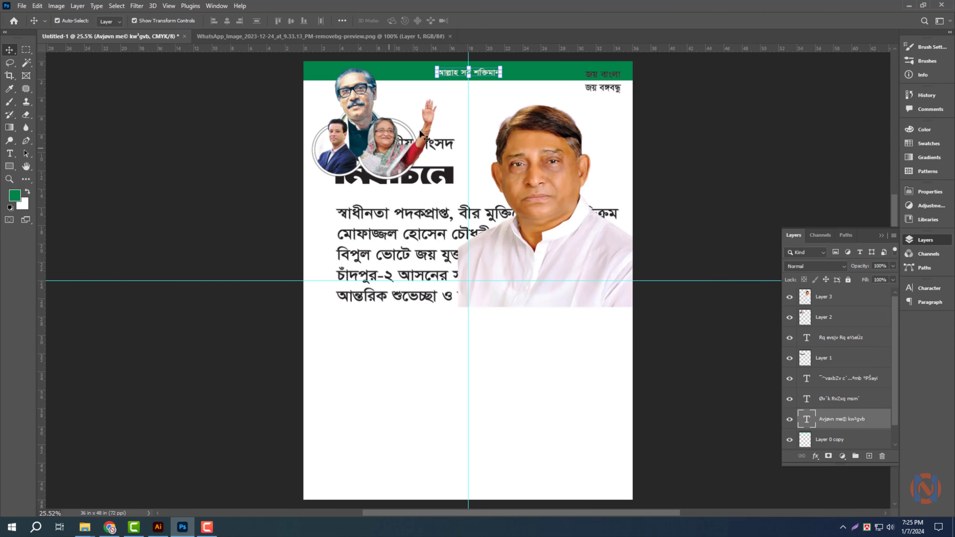
left_click(696, 83)
scroll(696, 83, "up", 2)
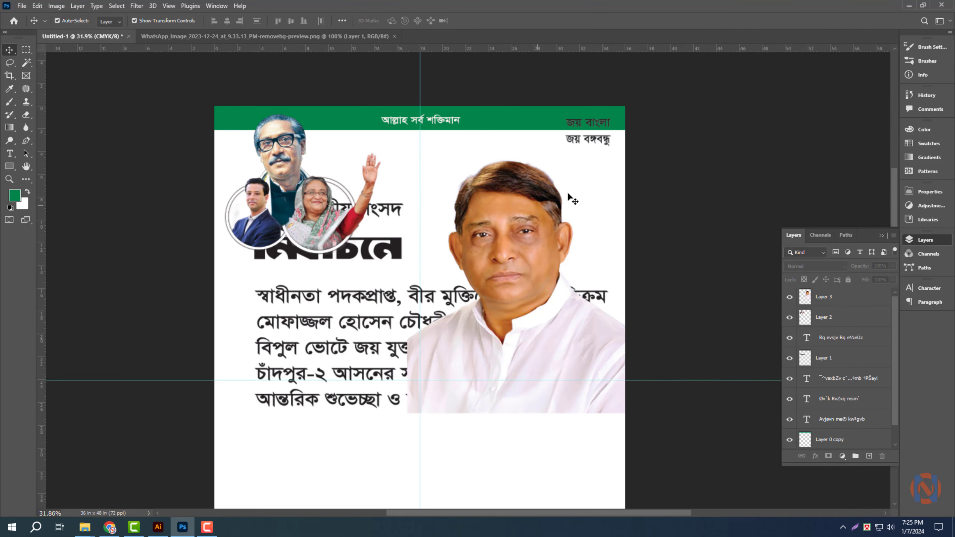
Cut a triangle from the background at the upper right corner with the Pen tool, raise it beneath the slogan, and fill it dark green
left_click(616, 181)
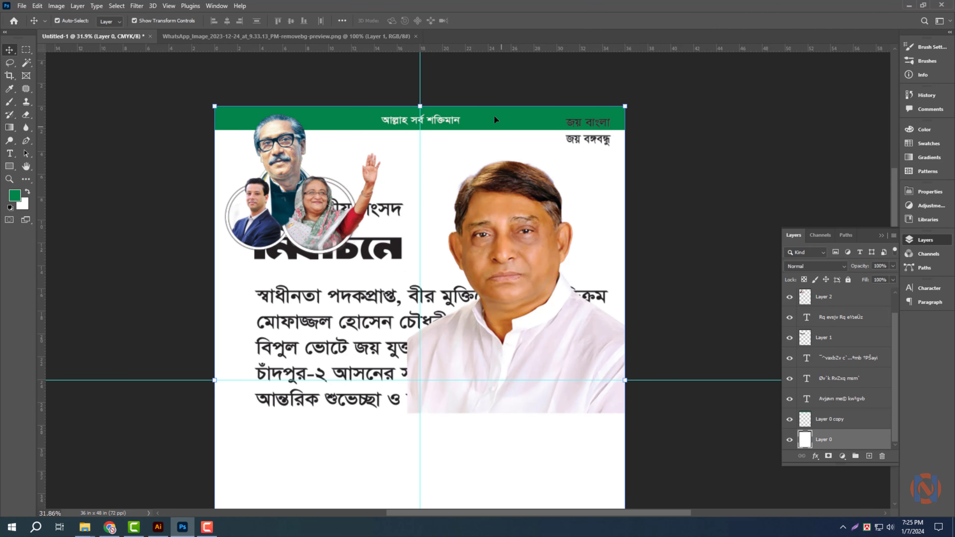
key("p")
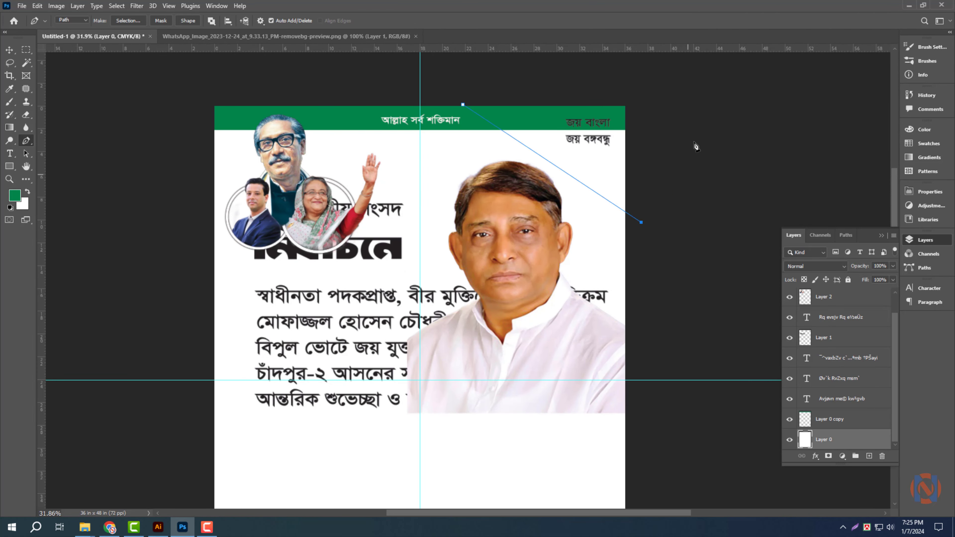
key("ctrl+Return")
key("v")
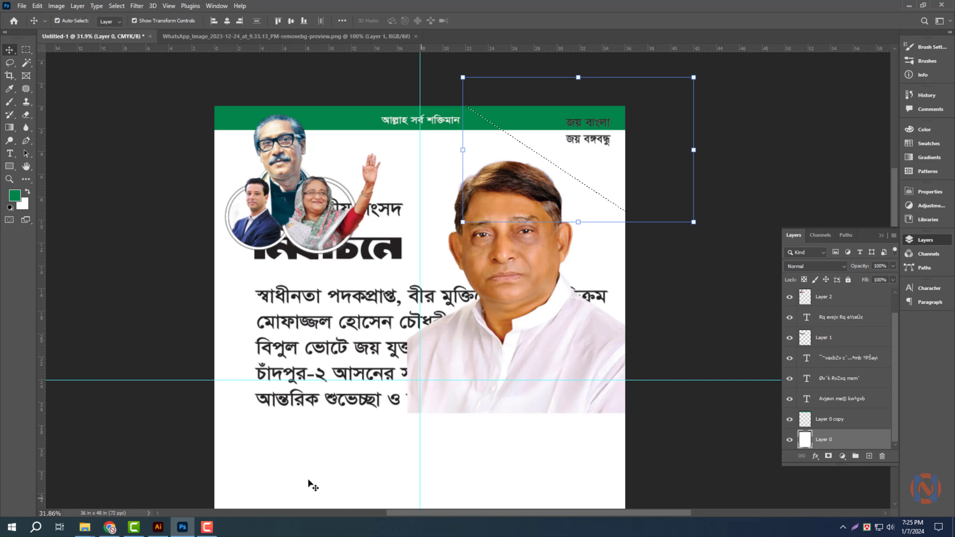
key("ctrl+j")
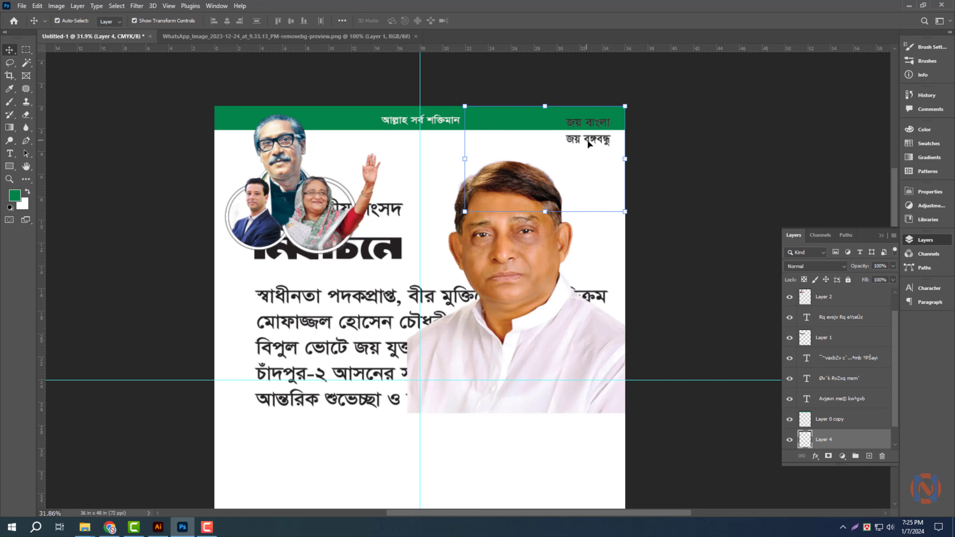
key("ctrl+shift+bracketright")
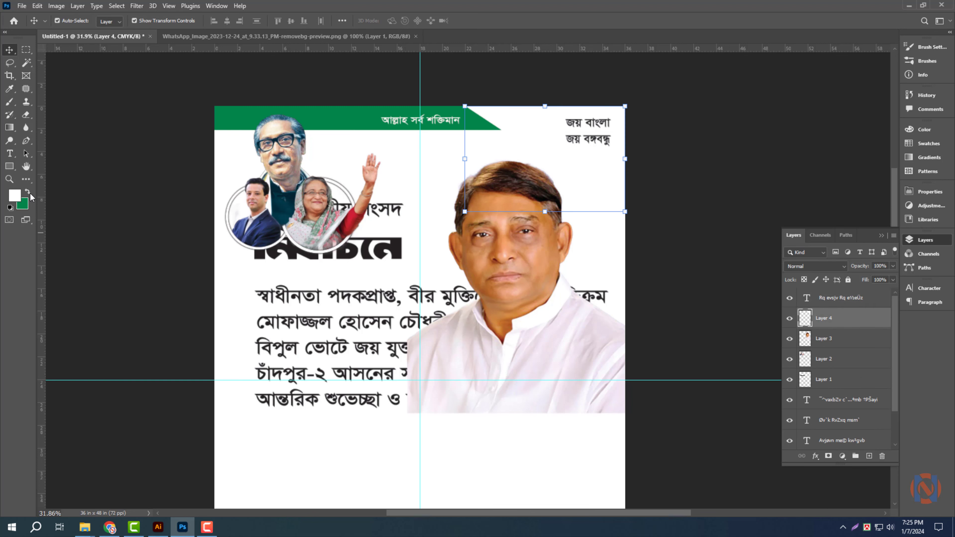
key("ctrl+shift+BackSpace")
left_click_drag(590, 122, 612, 138)
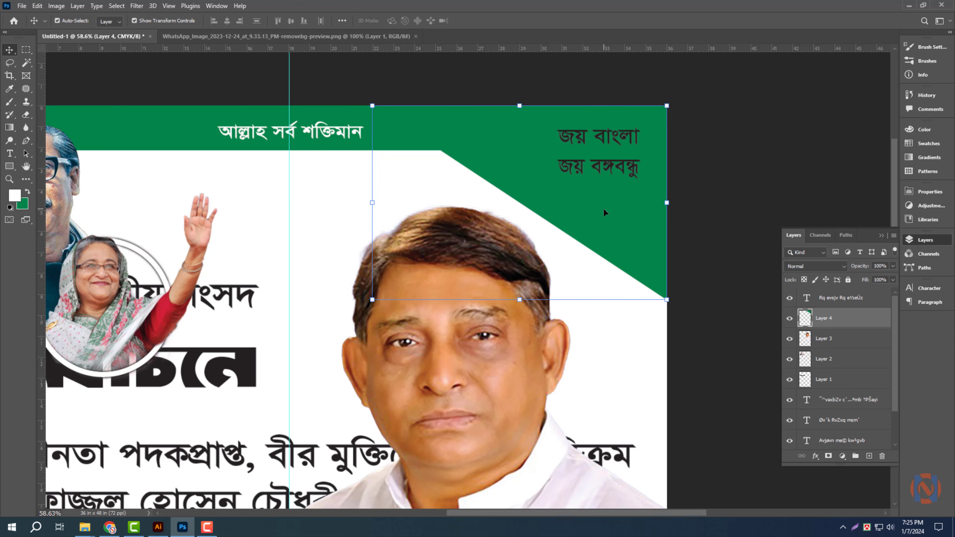
Recolour the corner triangle light green with C 60, M 0, Y 100, K 0
left_click(24, 206)
type("60")
key("Tab")
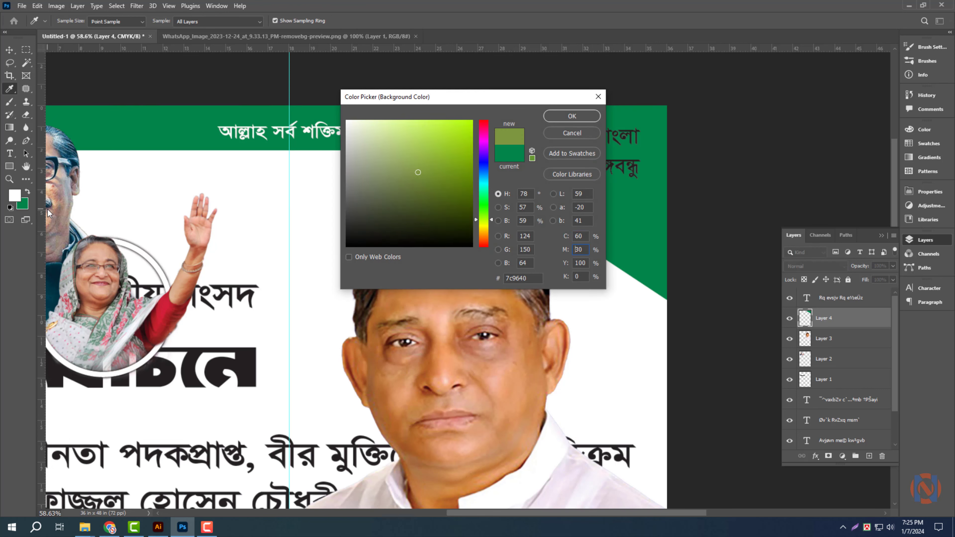
type("0")
key("ctrl+a")
type("0")
key("Return")
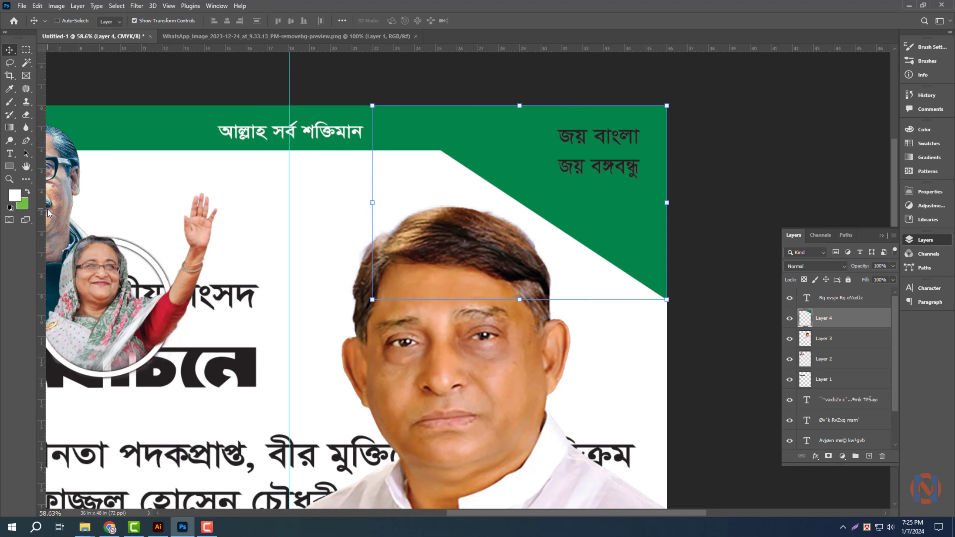
key("ctrl+shift+BackSpace")
Duplicate the triangle slightly up and outward, and fill the copy with C 100, M 30, Y 100, K 0 to leave a light green stripe
left_click_drag(575, 200, 586, 192, "alt+shift")
left_click(25, 201)
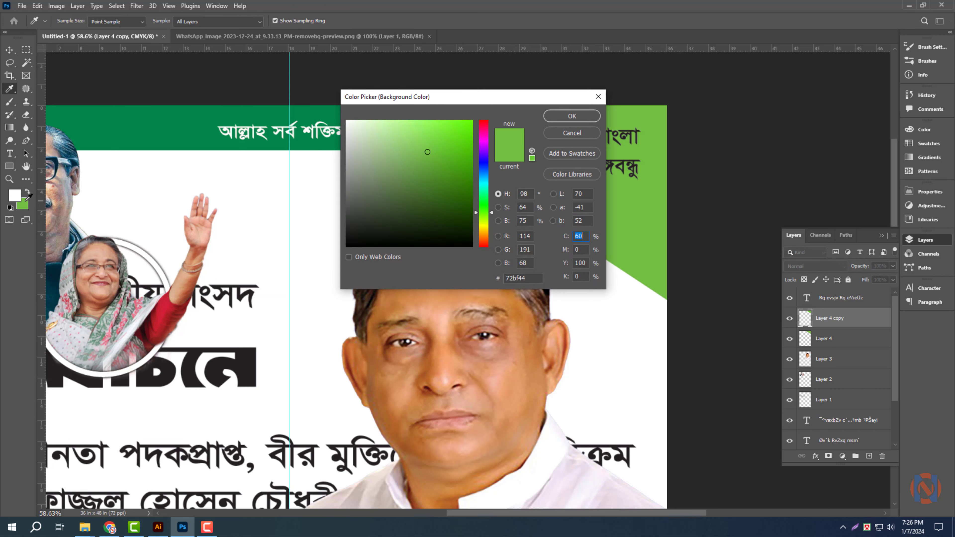
type("100")
key("Tab")
type("100")
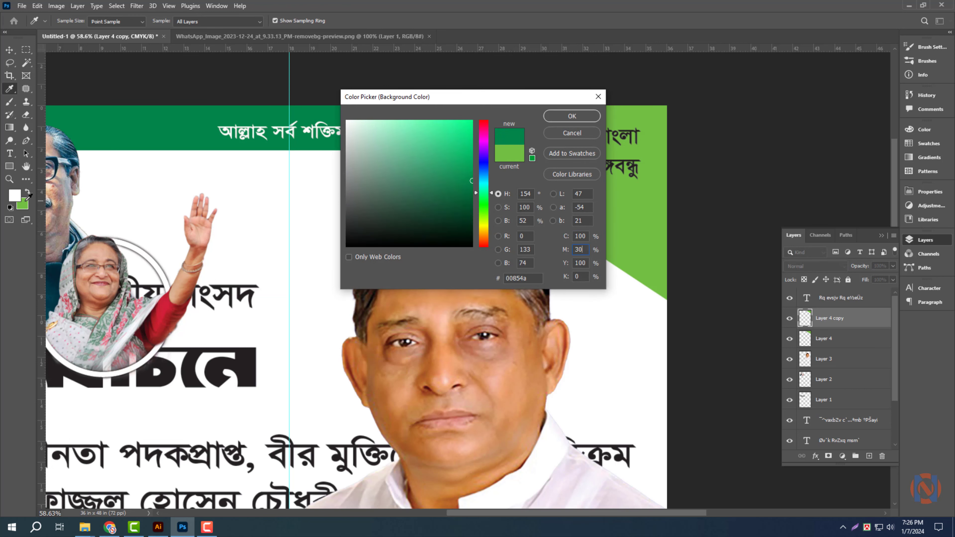
key("Return")
key("ctrl+shift+BackSpace")
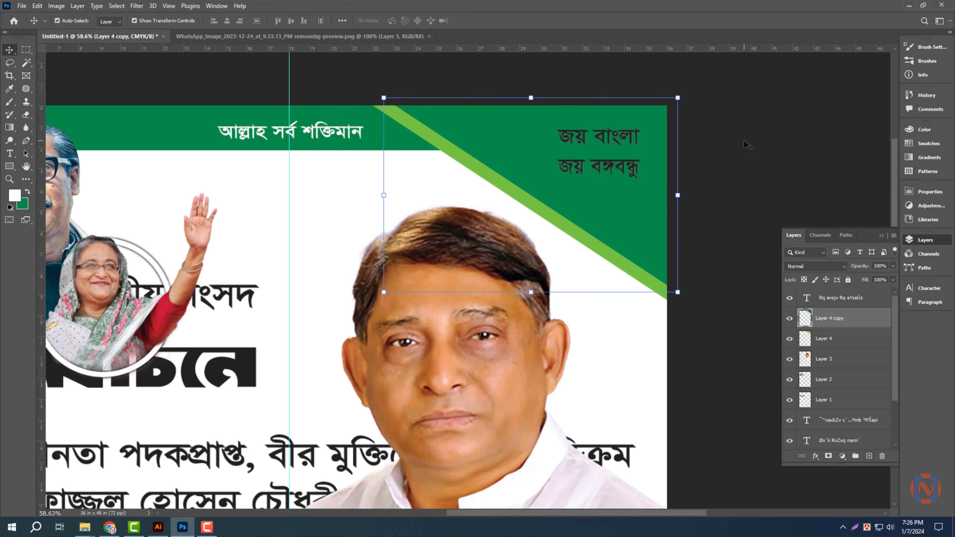
key("shift+Up")
key("shift+Right")
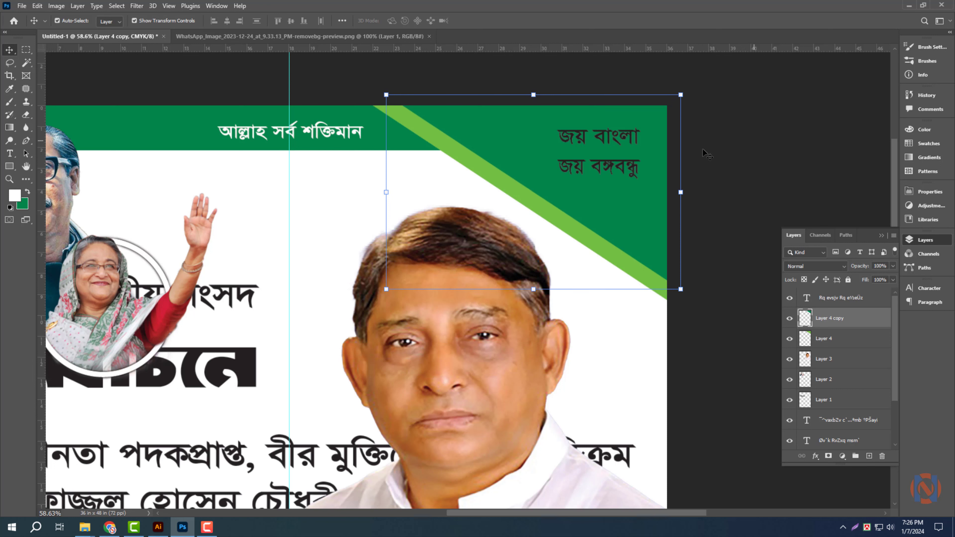
Enlarge the "জয় বাংলা জয় বঙ্গবন্ধু" slogan in the corner triangle and recolour it white
left_click(608, 174)
key("ctrl+t")
mouse_move(557, 187)
left_mouse_down()
mouse_move(537, 199)
mouse_move(542, 189)
left_mouse_up()
key("Return")
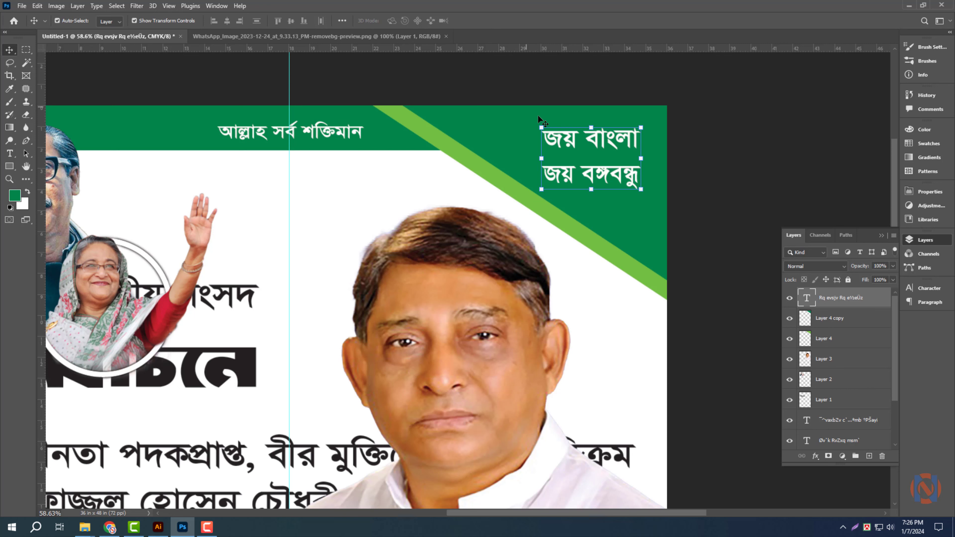
left_click(724, 109, "ctrl")
key("ctrl+0")
left_click(548, 175)
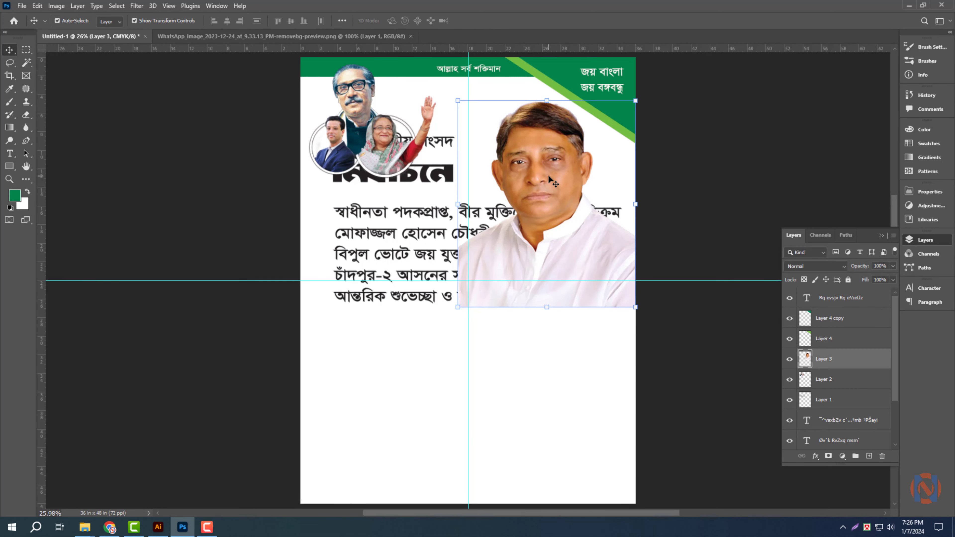
key("ctrl+minus")
left_click(629, 225)
In the WhatsApp portrait document, apply a Curves adjustment and resize the image to 22 inches wide
left_click(286, 37)
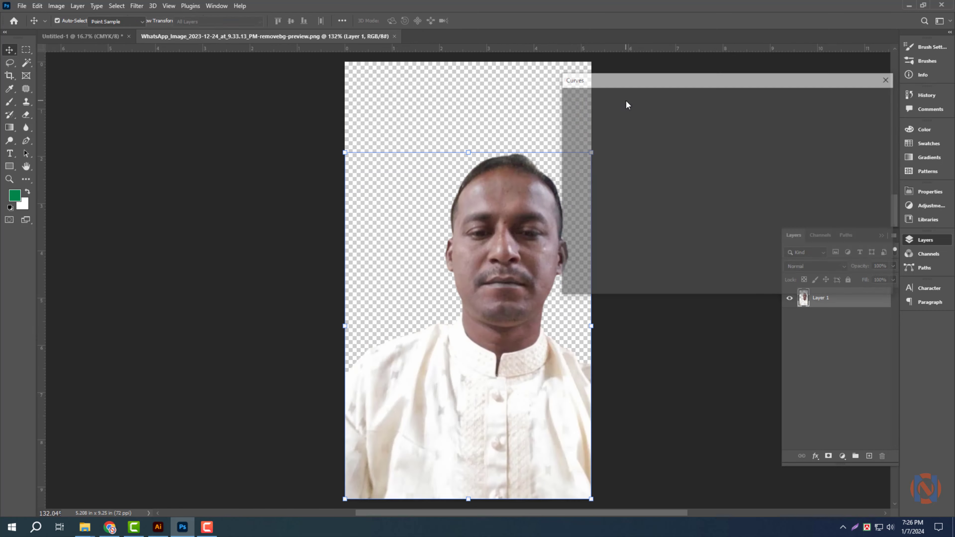
key("ctrl+alt+i")
type("22")
key("Return")
Extend the portrait's canvas on its right side to about 27.4 inches wide with the Crop tool
key("c")
left_click_drag(593, 281, 618, 281)
left_click(416, 22)
left_click(557, 22)
Feather the right shoulder selection by 5 pixels, stretch the shirt into the added canvas, and apply a Levels adjustment
key("shift+F6")
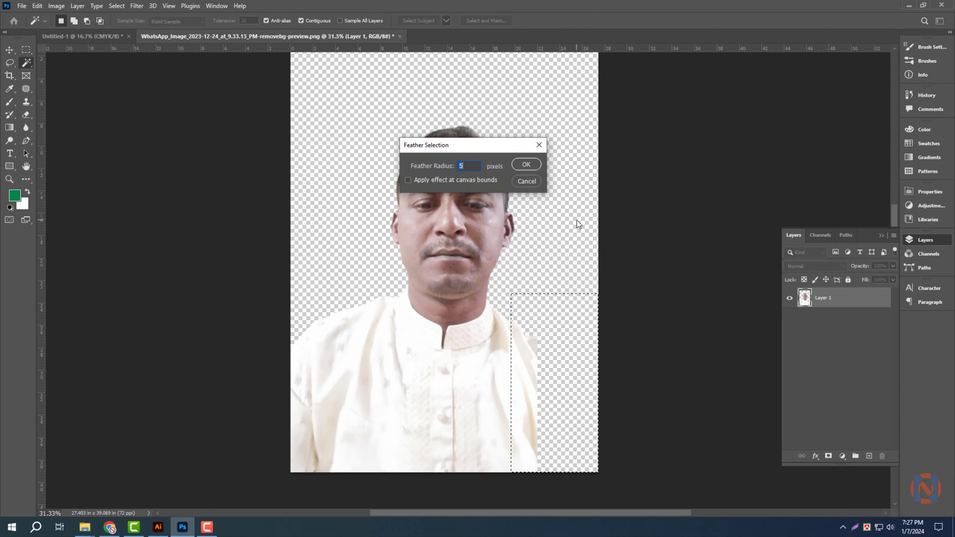
key("Return")
key("v")
key("ctrl+0")
left_click(548, 117)
key("ctrl+l")
key("Return")
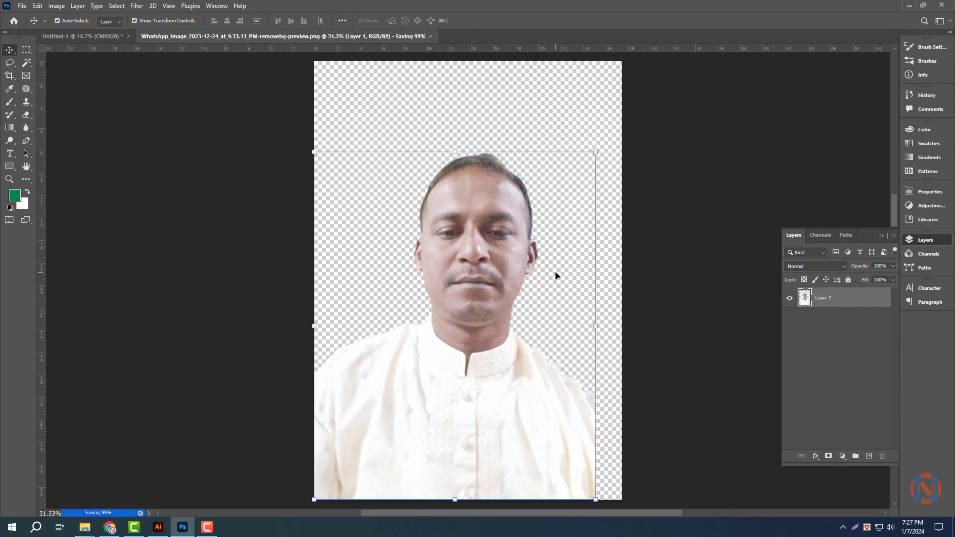
Cut the extended portrait out of the WhatsApp image document and close that document without saving
key("ctrl+a")
key("ctrl+x")
key("ctrl+w")
left_click(465, 196)
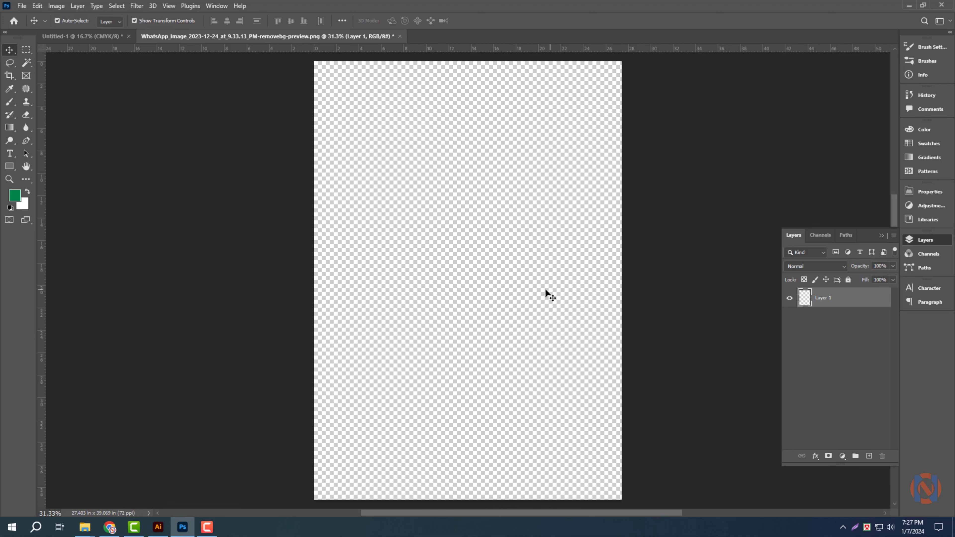
key("ctrl+w")
left_click(474, 196)
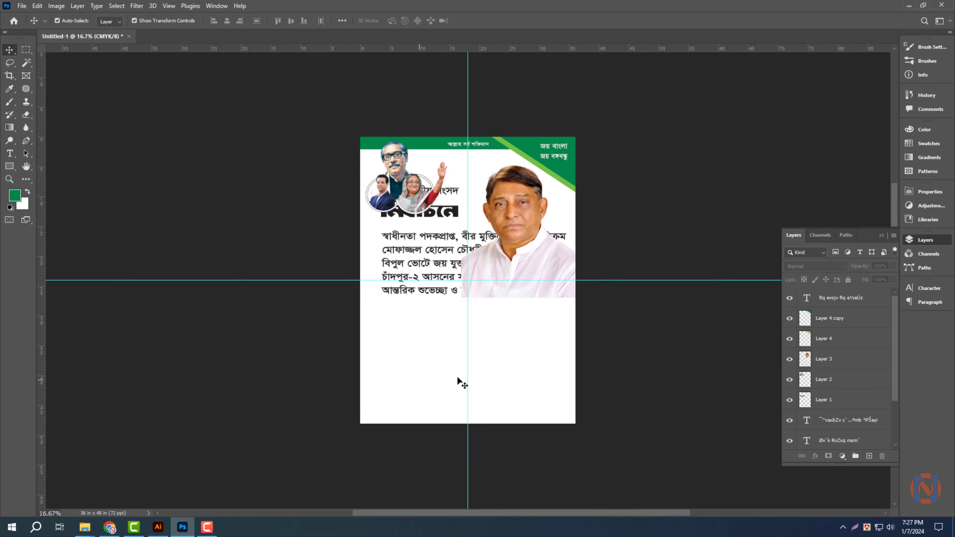
Paste the portrait into the poster, scale it down and place it in the poster's lower-left corner
scroll(446, 383, "up", 2)
key("ctrl+v")
key("ctrl+t")
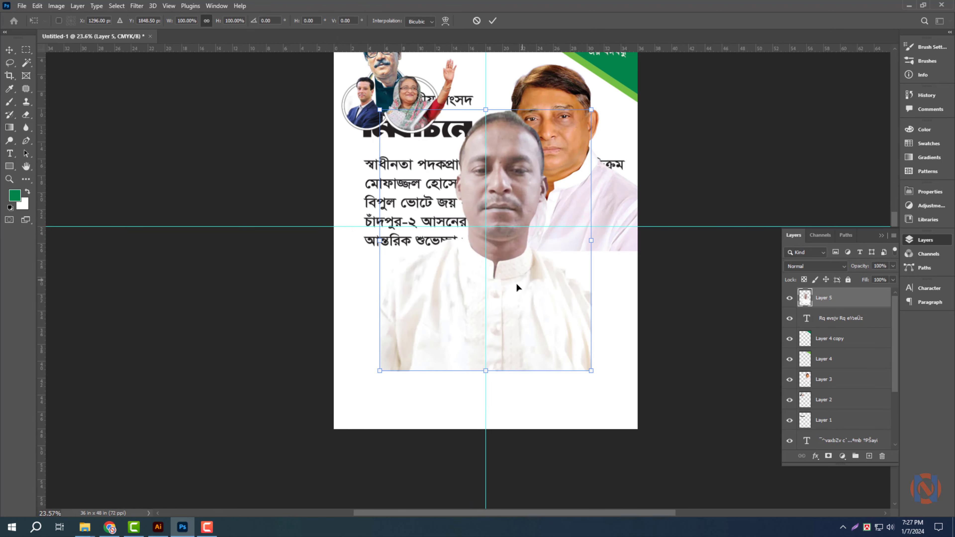
left_click_drag(519, 278, 439, 400)
left_click_drag(405, 227, 395, 245)
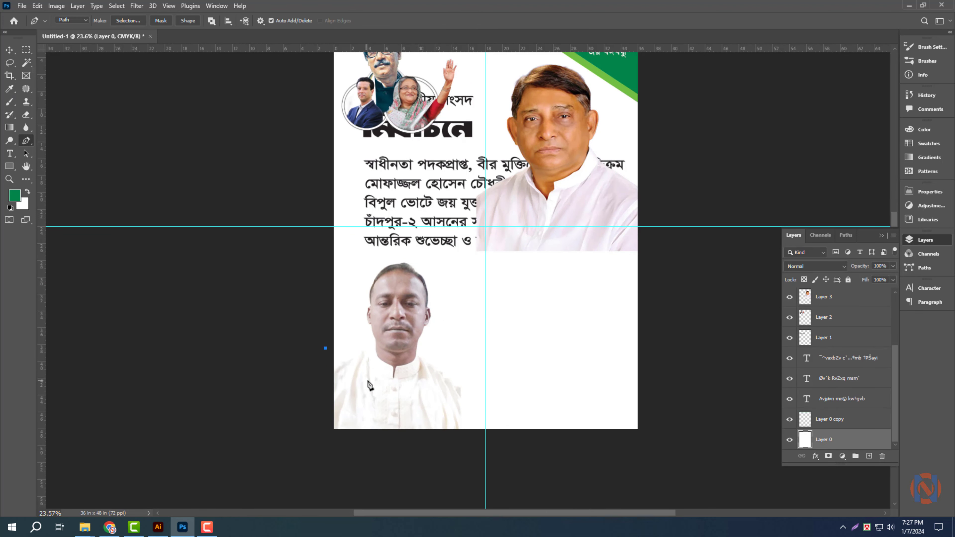
Outline a curved band along the poster's lower edge with the Pen tool and copy that area to a new layer
left_click(325, 348)
left_click_drag(375, 392, 410, 392)
key("ctrl+Return")
key("v")
key("ctrl+j")
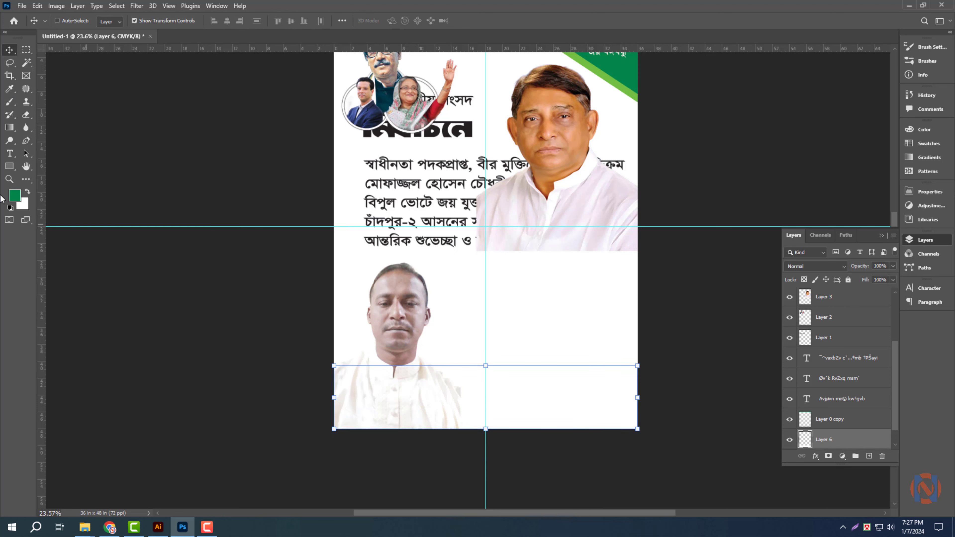
Swap the foreground and background colours, set the background colour to C 100, M 100, Y 100, and fill the curved band with it
left_click(28, 192)
left_click(24, 205)
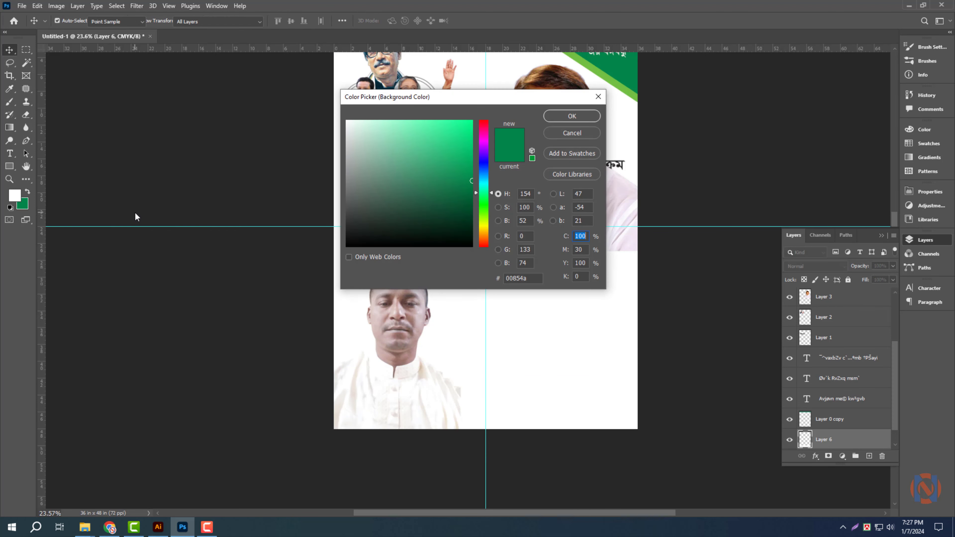
type("0100")
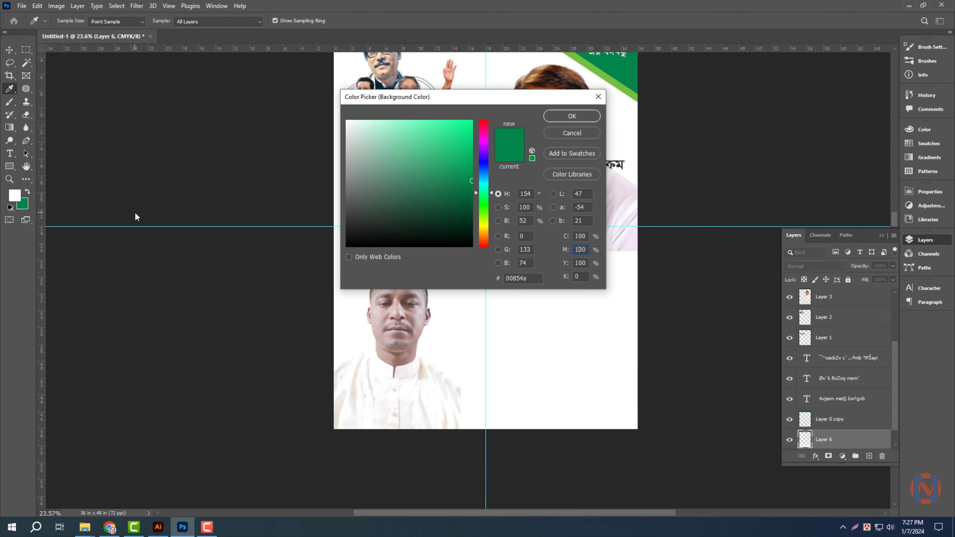
key("ctrl+a")
type("100")
key("Tab")
key("Return")
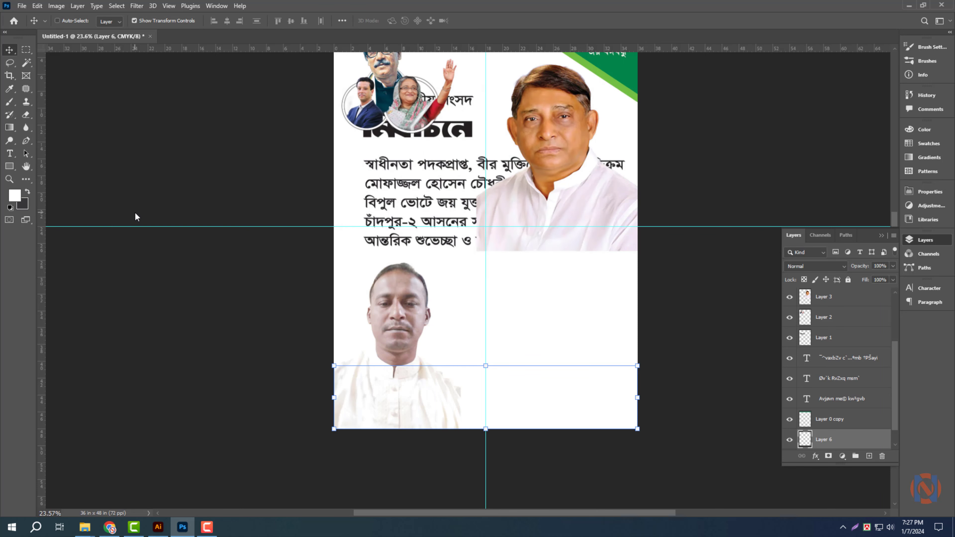
key("ctrl+BackSpace")
Set the background colour's yellow to 0%, refill the curved band with the resulting blue, and bring its layer to the front
left_click(24, 205)
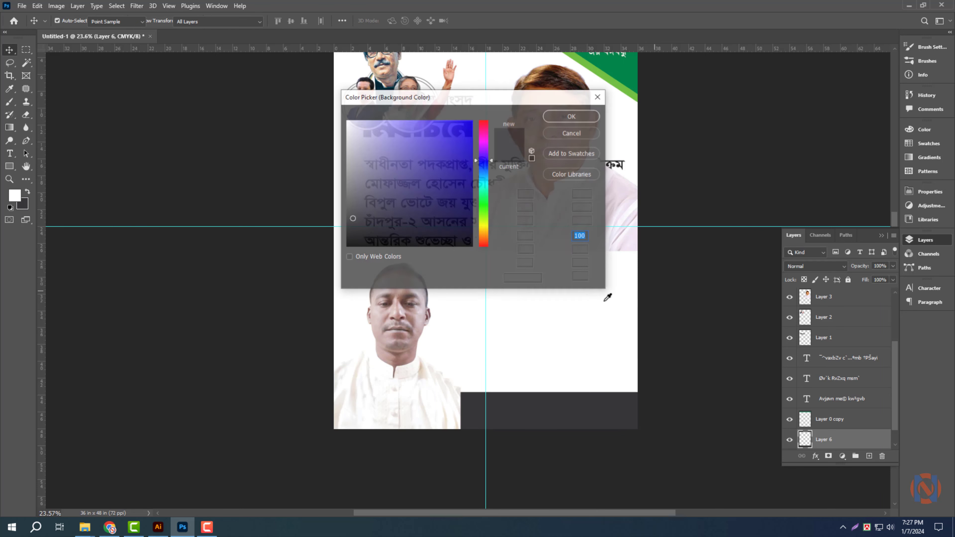
type("0")
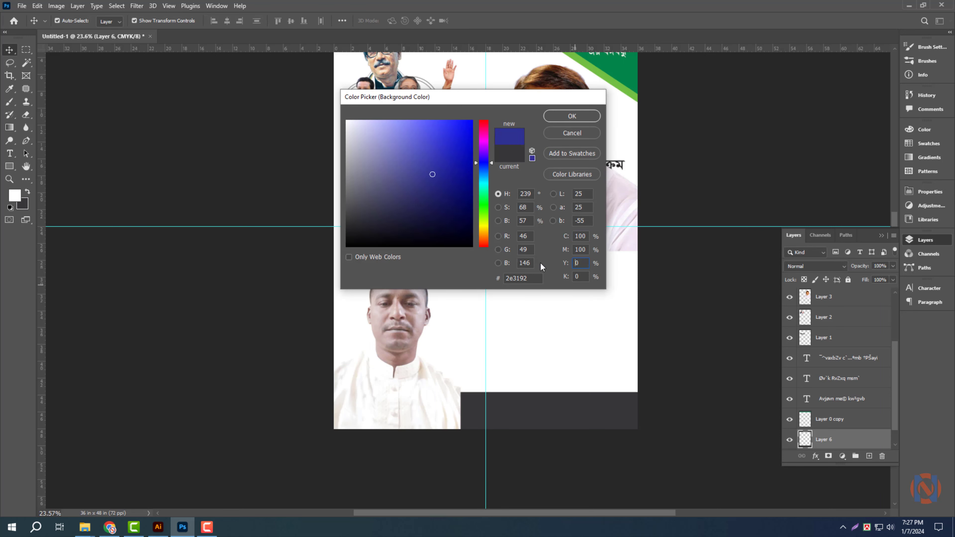
key("Return")
key("ctrl+BackSpace")
key("ctrl+shift+bracketright")
Duplicate the blue band with a small vertical offset and merge it with the original into one thicker band
scroll(567, 480, "up", 5)
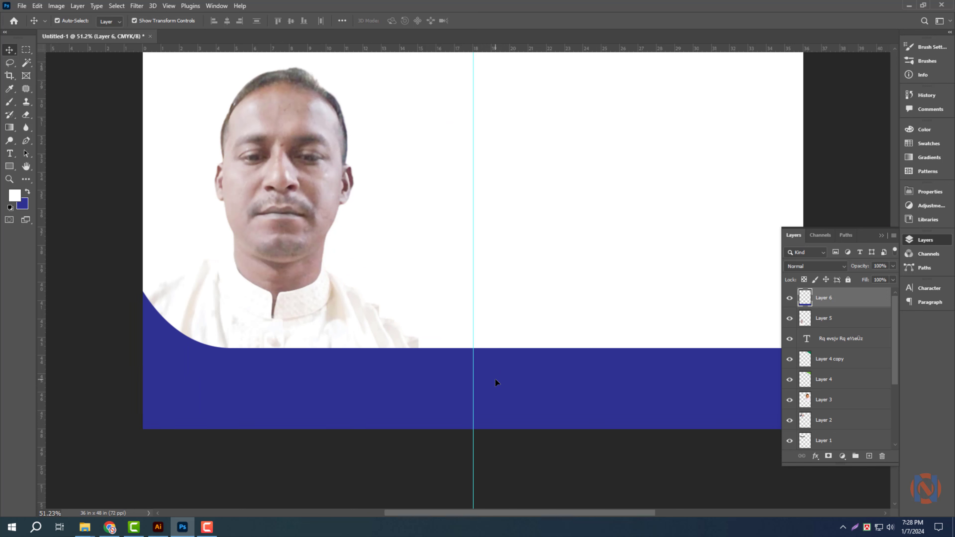
mouse_move(496, 379)
left_mouse_down()
mouse_move(497, 364)
mouse_move(512, 386)
mouse_move(480, 379)
left_mouse_up()
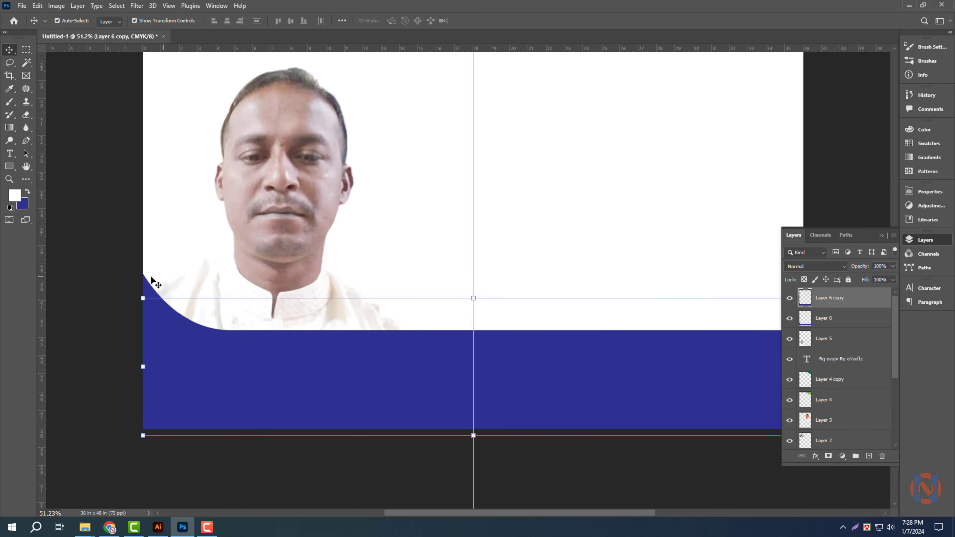
left_click(152, 290, "shift")
key("ctrl+e")
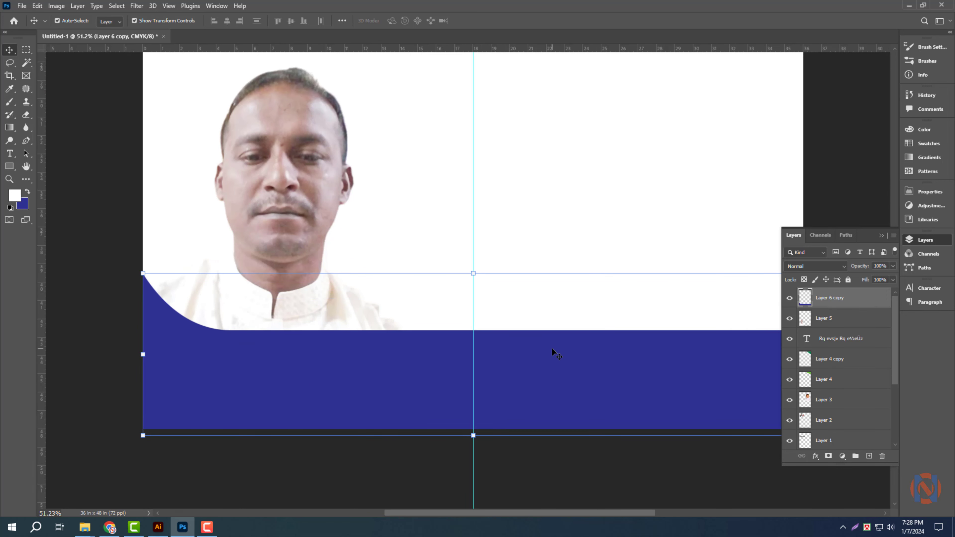
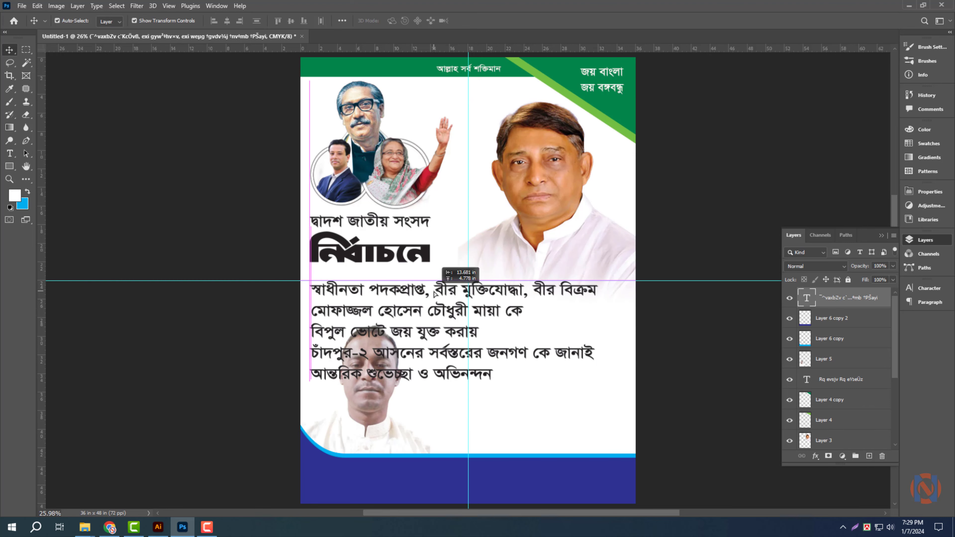
Reduce the first line of the greeting text, "স্বাধীনতা পদকপ্রাপ্ত, বীর মুক্তিযোদ্ধা, বীর বিক্রম", to 54 pt
scroll(492, 335, "up", 2)
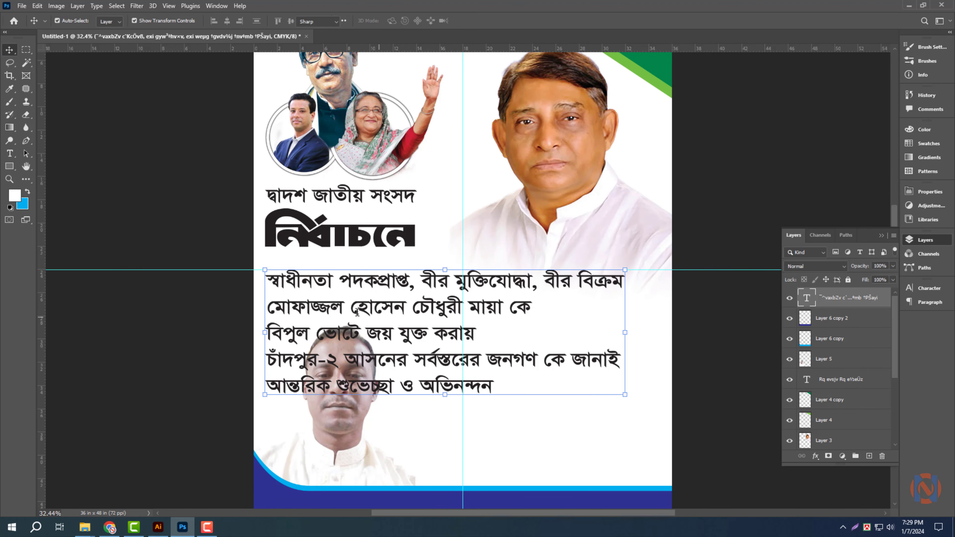
key("t")
left_click(268, 278)
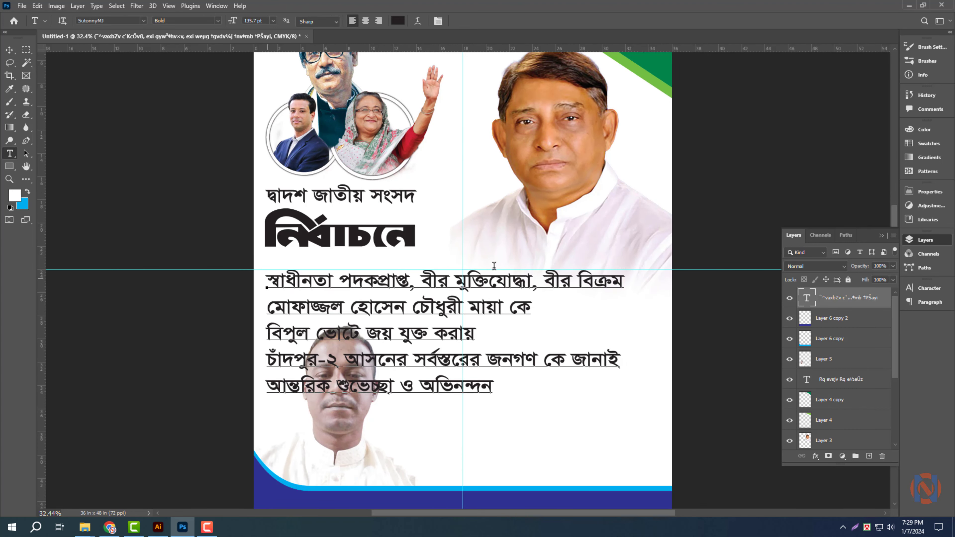
left_click_drag(268, 278, 632, 271)
left_click(929, 288)
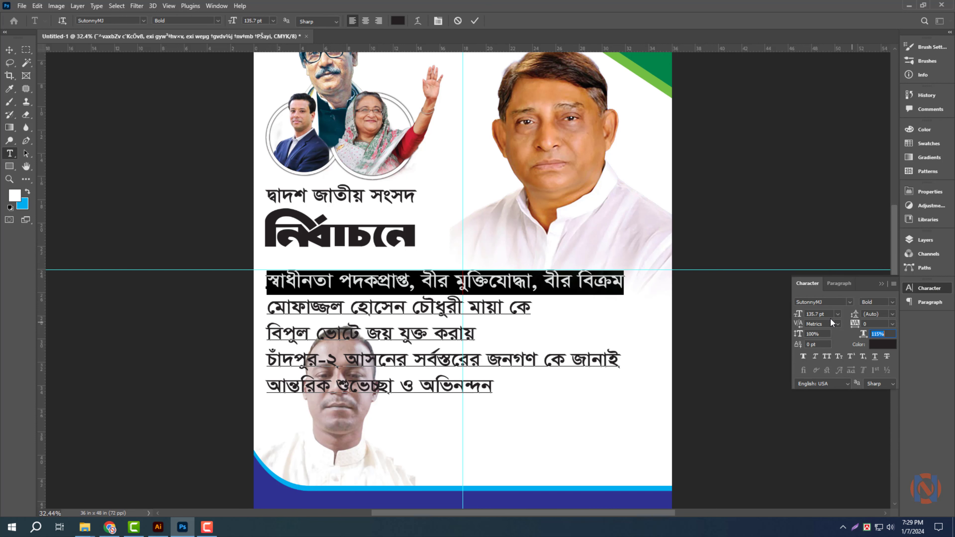
type("66")
key("Return")
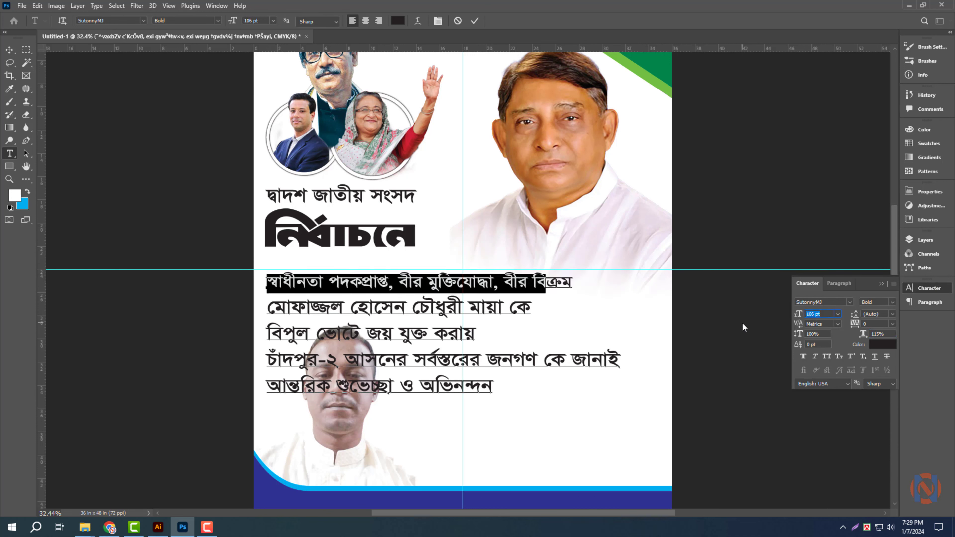
key("Down")
key("Down")
key("Down")
key("Down")
key("Down")
key("Down")
key("Down")
key("Down")
key("Down")
key("Down")
key("Down")
key("Down")
key("Down")
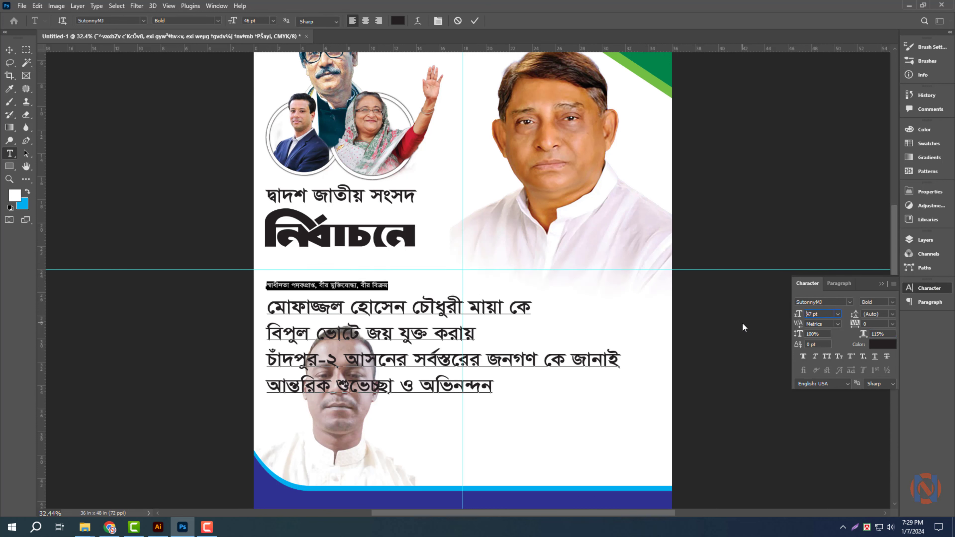
key("Up")
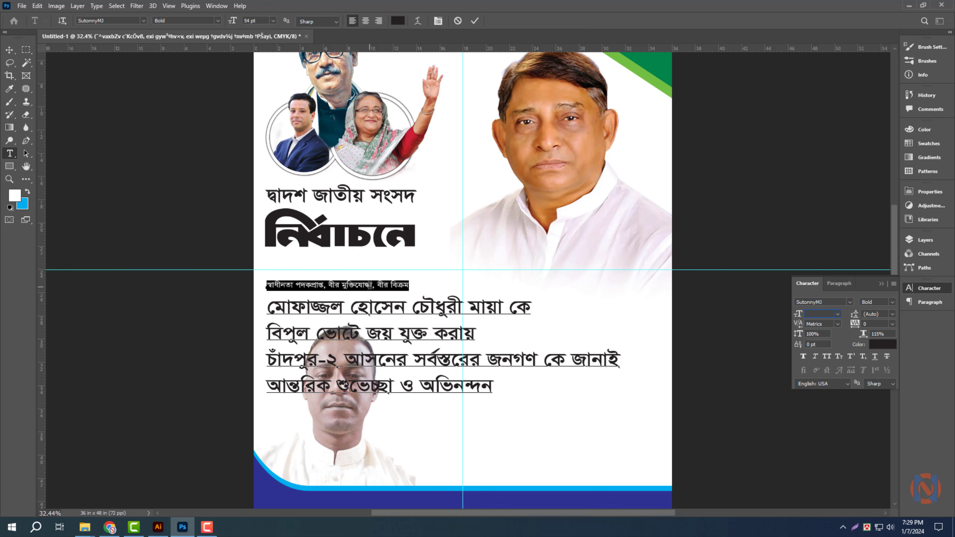
Cut the 54 pt first line out of the greeting text block and remove the empty line it leaves
triple_click(371, 285)
key("ctrl+x")
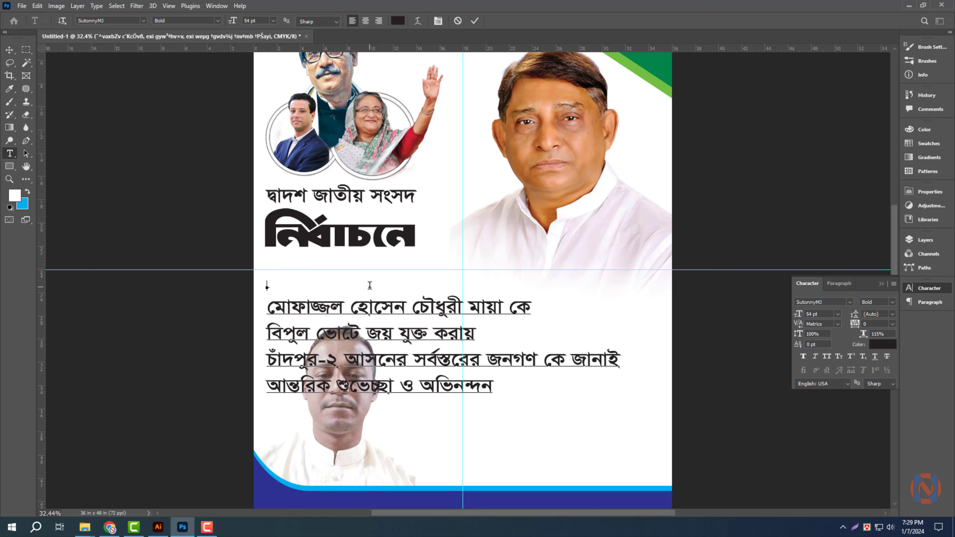
key("BackSpace")
key("ctrl+Return")
key("v")
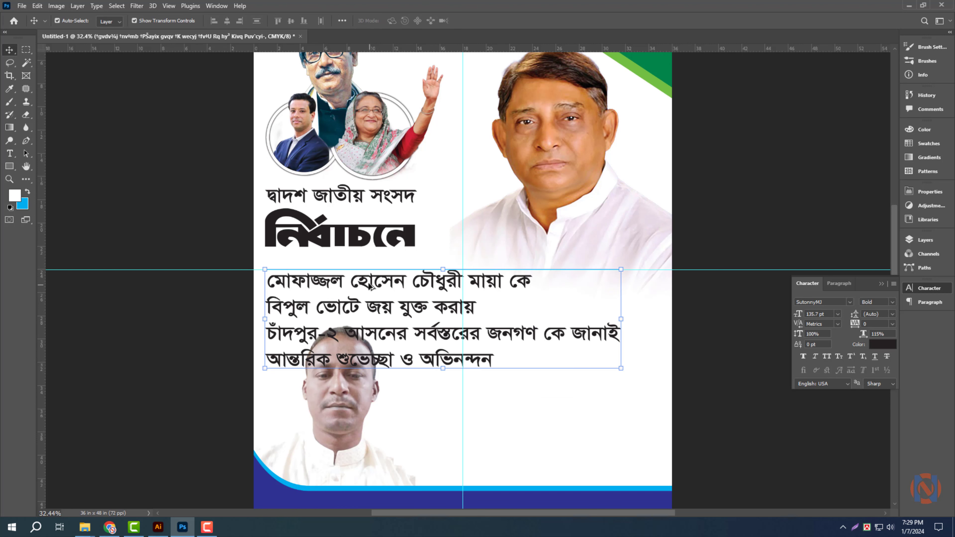
Duplicate the greeting text block slightly lower and replace the upper block's text with the cut honours line
left_click_drag(369, 280, 368, 310)
key("t")
left_click(352, 289)
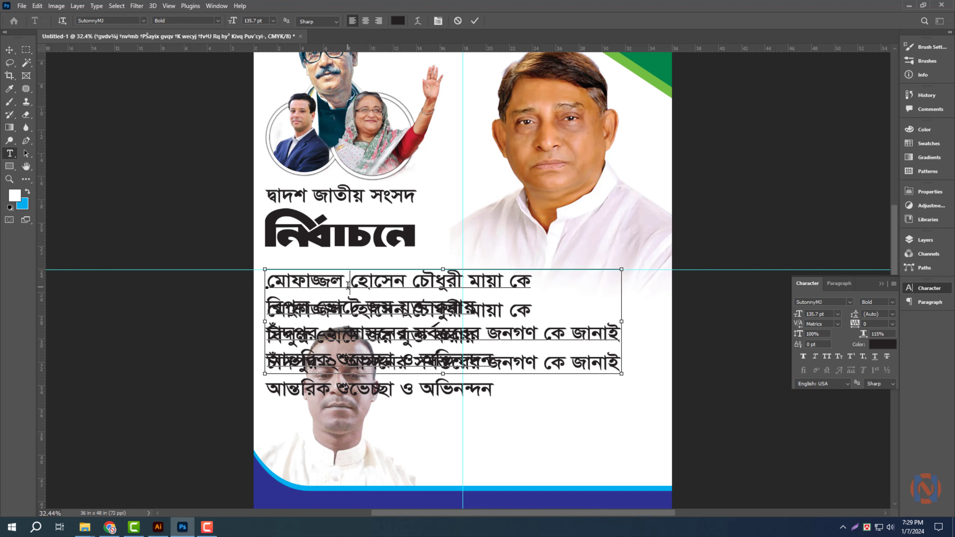
key("ctrl+a")
key("ctrl+v")
key("ctrl+Return")
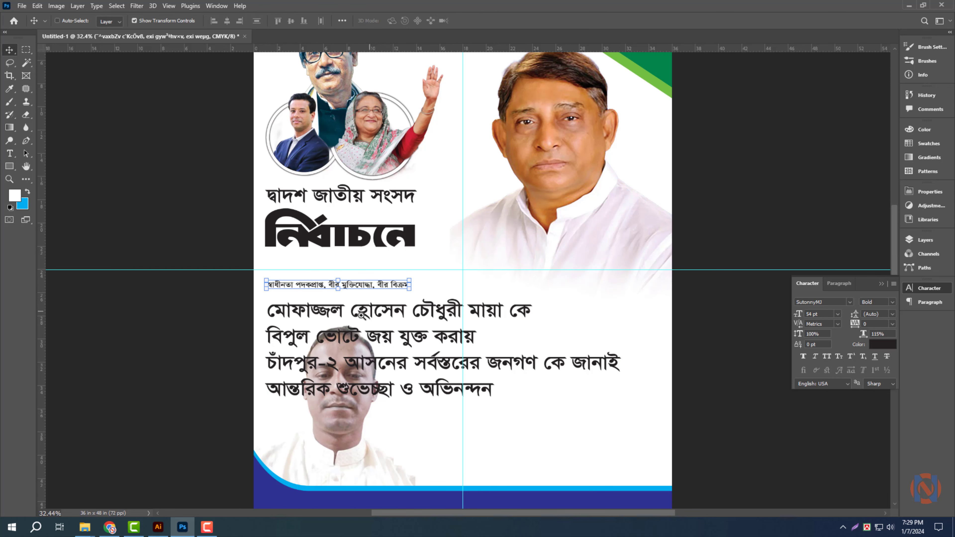
Cut the candidate's name line out of the greeting block and move the remaining three lines lower on the poster
scroll(359, 314, "up", 2)
left_click_drag(247, 310, 646, 305)
key("ctrl+x")
key("Delete")
key("ctrl+Return")
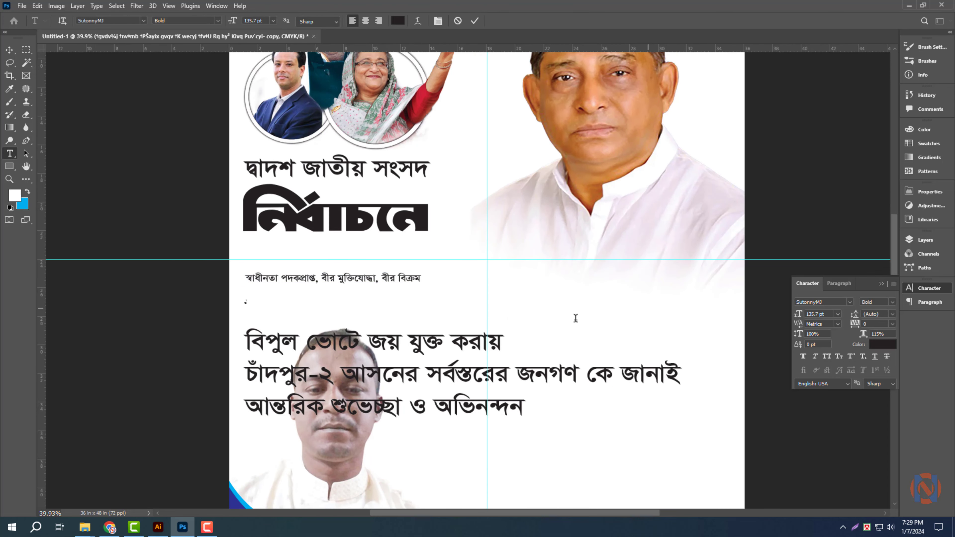
key("v")
left_click_drag(455, 305, 502, 375)
Duplicate the small honours line just below itself and replace the copy's text with the cut candidate name line
left_click_drag(366, 279, 366, 294)
key("t")
triple_click(366, 296)
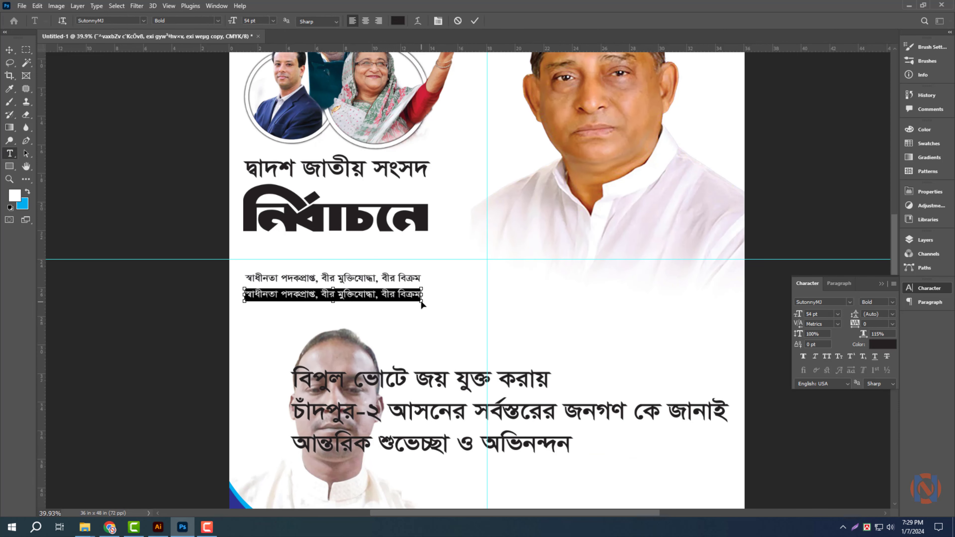
key("ctrl+v")
key("ctrl+Return")
Enlarge the candidate's name line to nearly the poster's width and position it below the honours line
key("ctrl+t")
left_click_drag(572, 289, 718, 288)
key("Return")
left_click_drag(487, 289, 492, 305)
Enlarge the honours line above the candidate's name and stretch both lines taller together
left_click(286, 276)
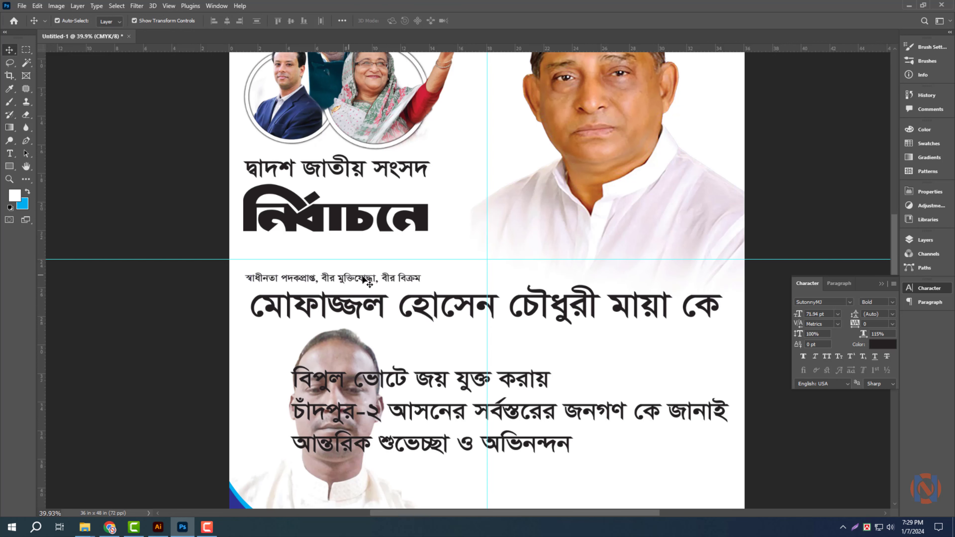
key("ctrl+t")
left_click_drag(422, 279, 485, 250)
key("Return")
left_click(435, 294, "shift")
key("Return")
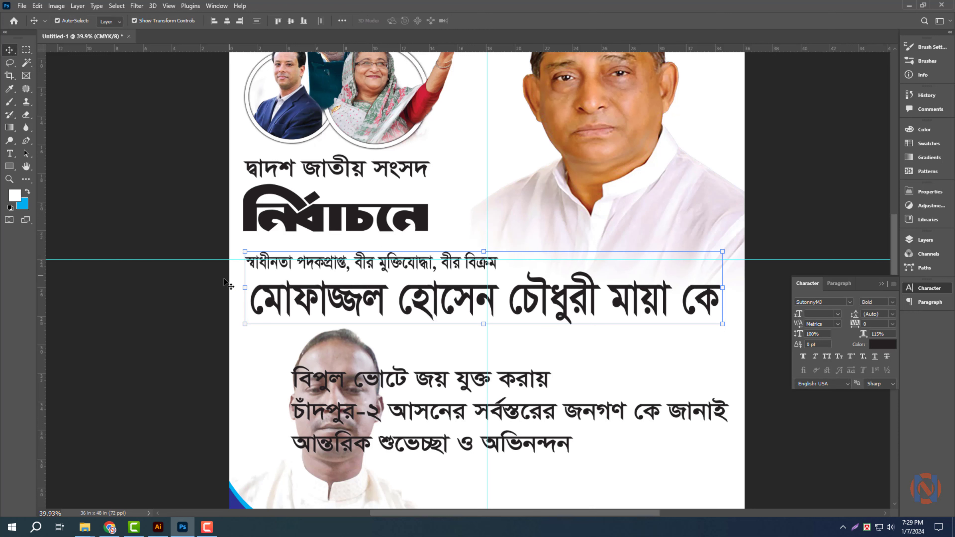
Align the "দ্বাদশ জাতীয় সংসদ" line, the "নির্বাচনে" heading, the honours line and the name line by their left edges
left_click(200, 280)
left_click(394, 301)
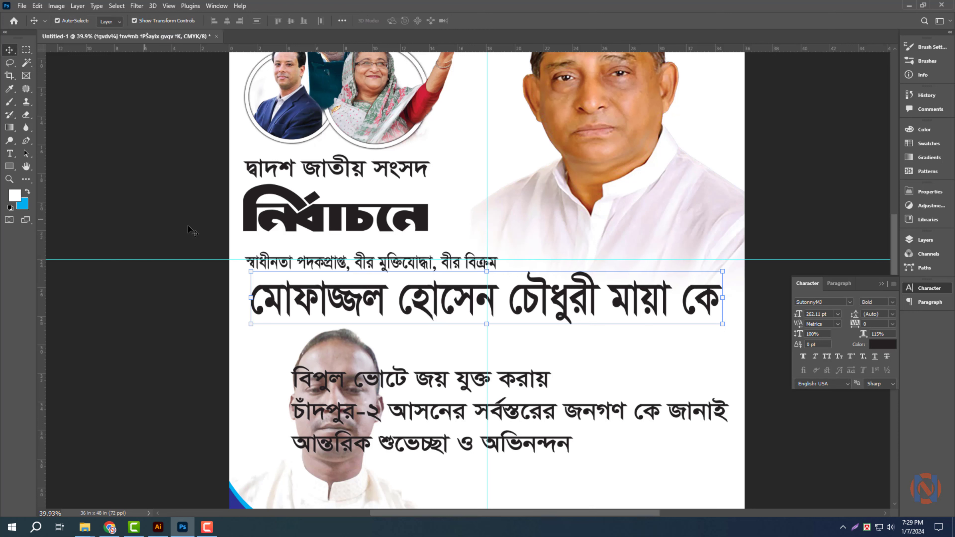
left_click(263, 217)
left_click(265, 197)
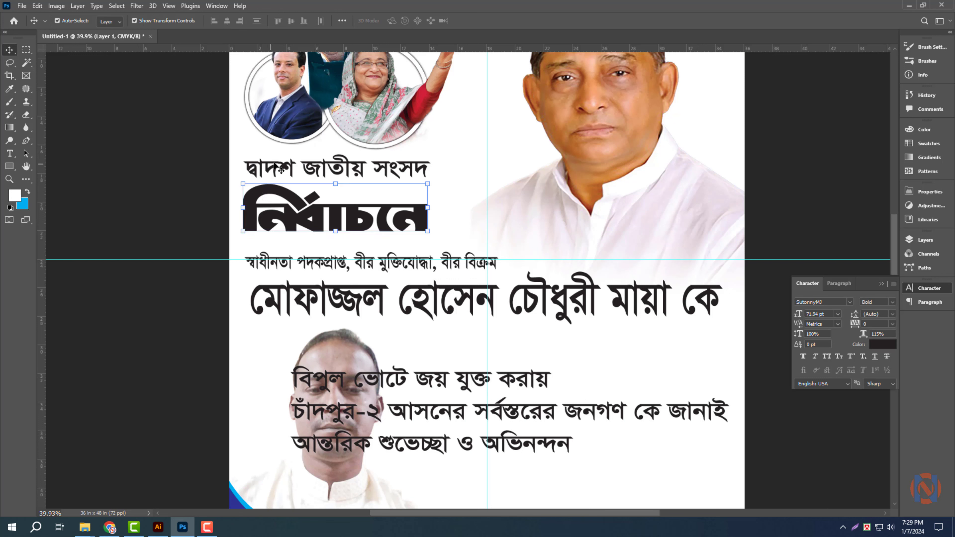
left_click(281, 170, "shift")
left_click(481, 265, "shift")
left_click(541, 302, "shift")
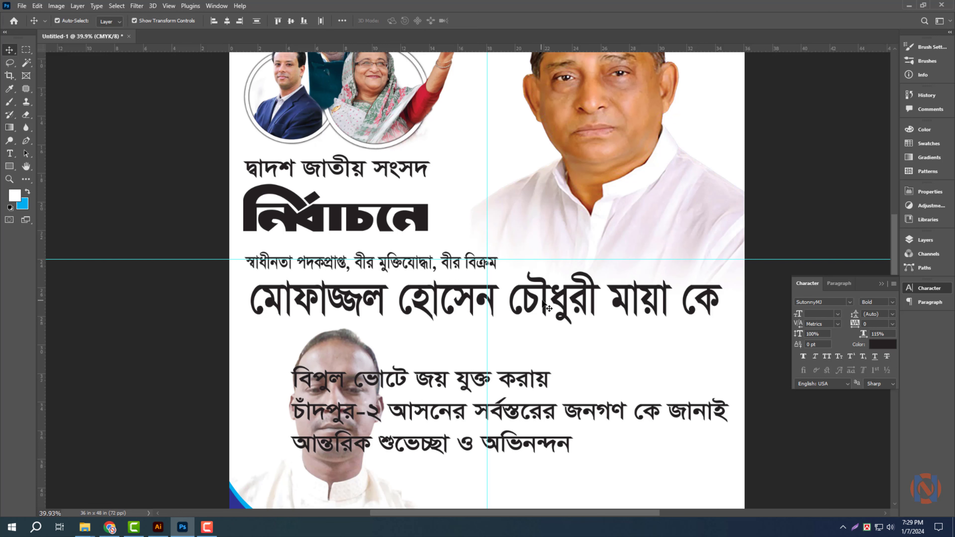
left_click(214, 21)
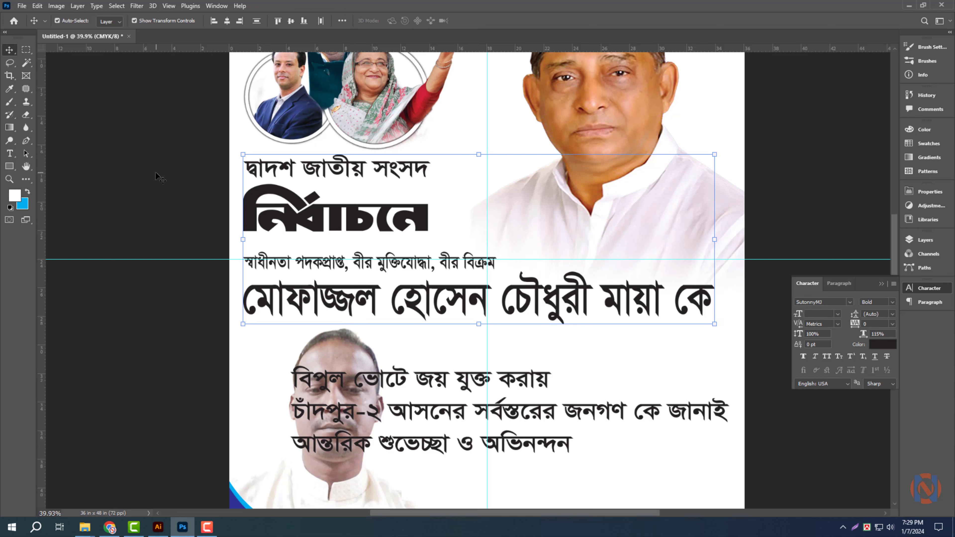
Slightly enlarge the "দ্বাদশ জাতীয় সংসদ" line together with the "নির্বাচনে" heading and nudge them into place above the honours line
left_click(547, 319)
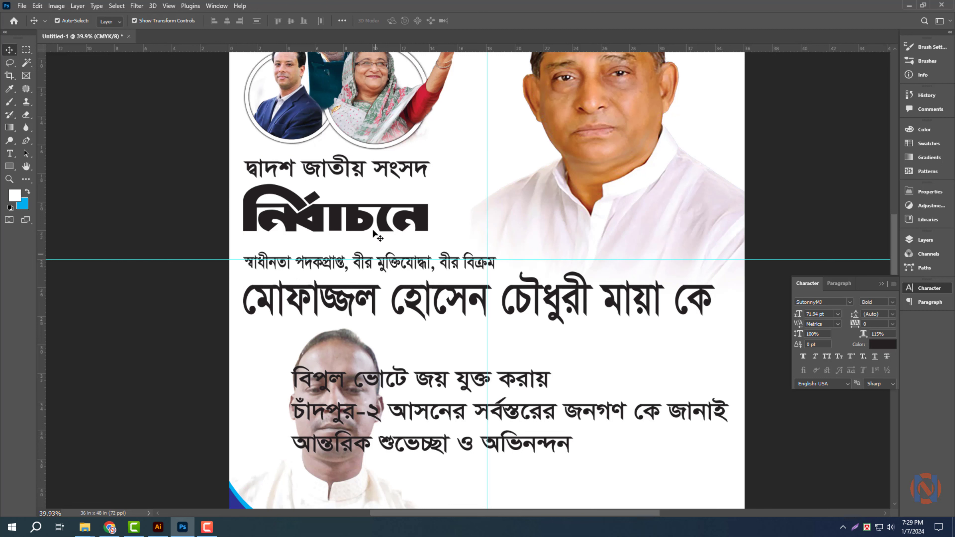
left_click(358, 216)
left_click(425, 173, "shift")
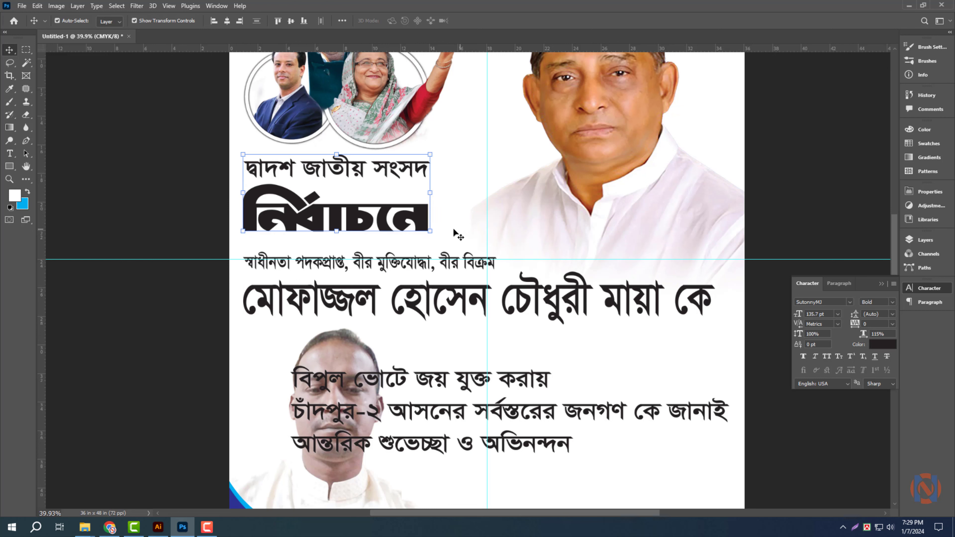
mouse_move(440, 234)
left_mouse_down()
mouse_move(456, 243)
mouse_move(440, 235)
left_mouse_up()
key("shift+Right")
left_click(155, 189)
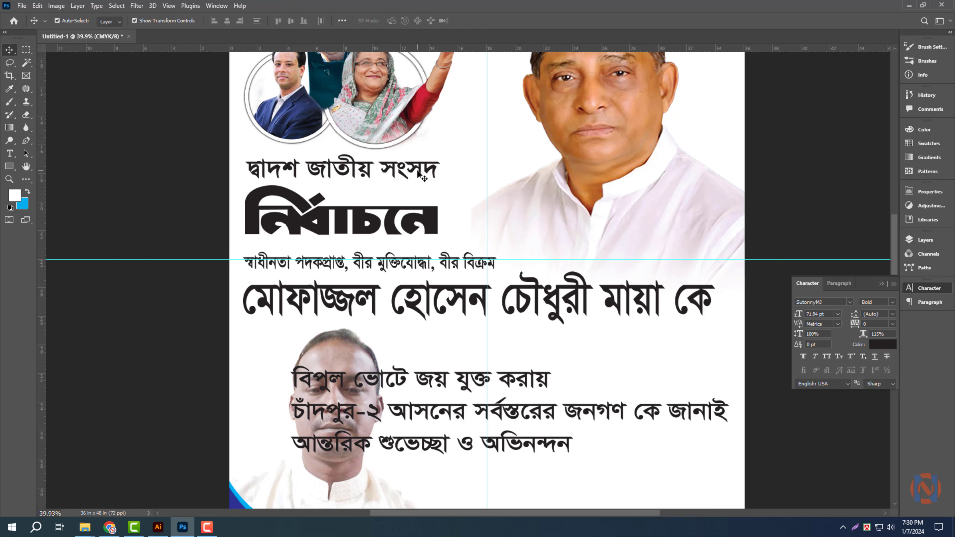
Recolour the "দ্বাদশ জাতীয় সংসদ" line dark blue with cyan 100 and magenta 100
left_click(417, 171)
left_click(23, 204)
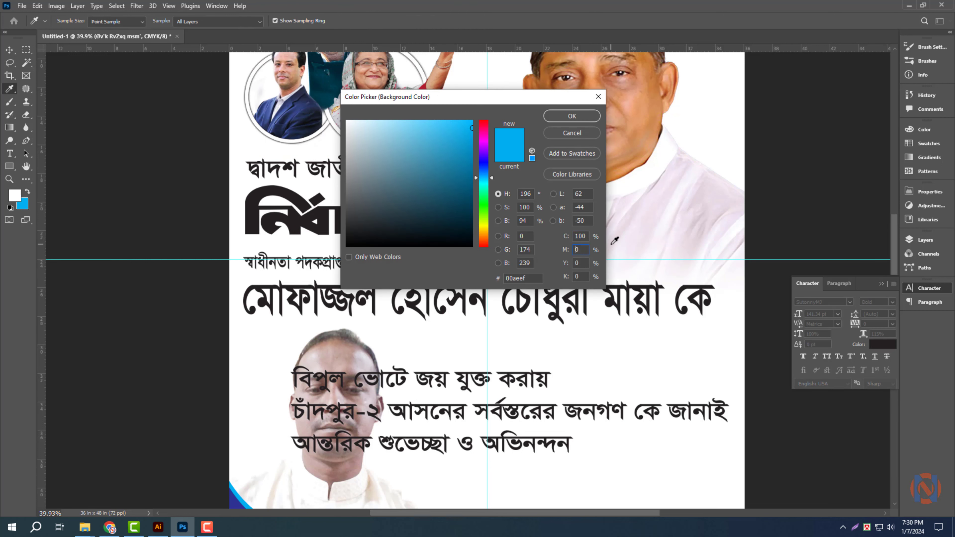
type("100")
key("Return")
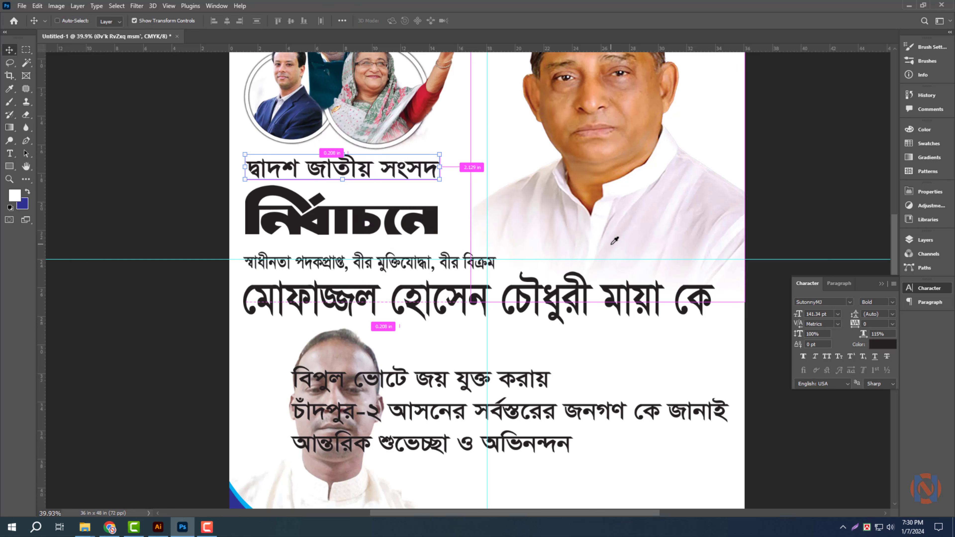
key("ctrl+BackSpace")
Recolour the "নির্বাচনে" heading dark magenta using cyan 0, magenta 100, yellow 0 and black 50
left_click(422, 213)
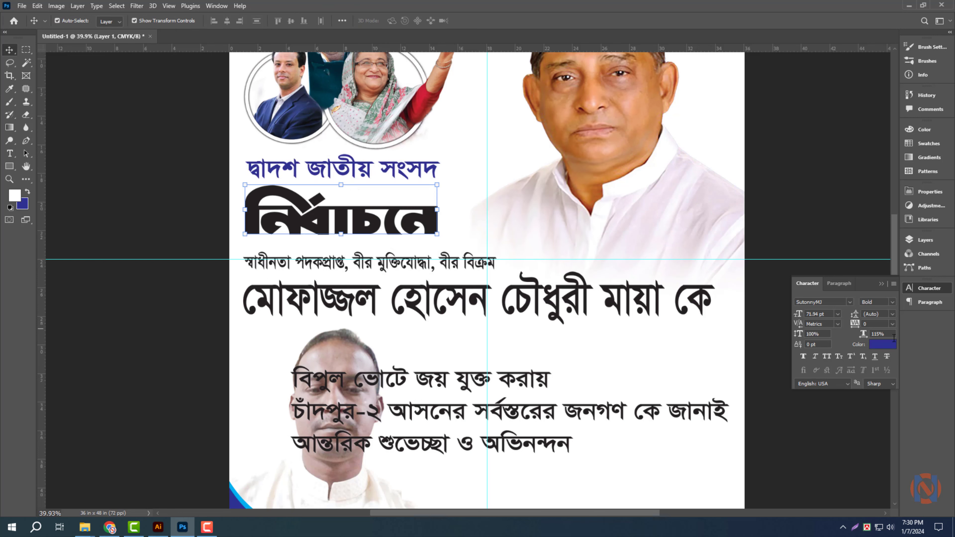
left_click(883, 344)
key("Escape")
left_click(22, 206)
type("00")
key("Tab")
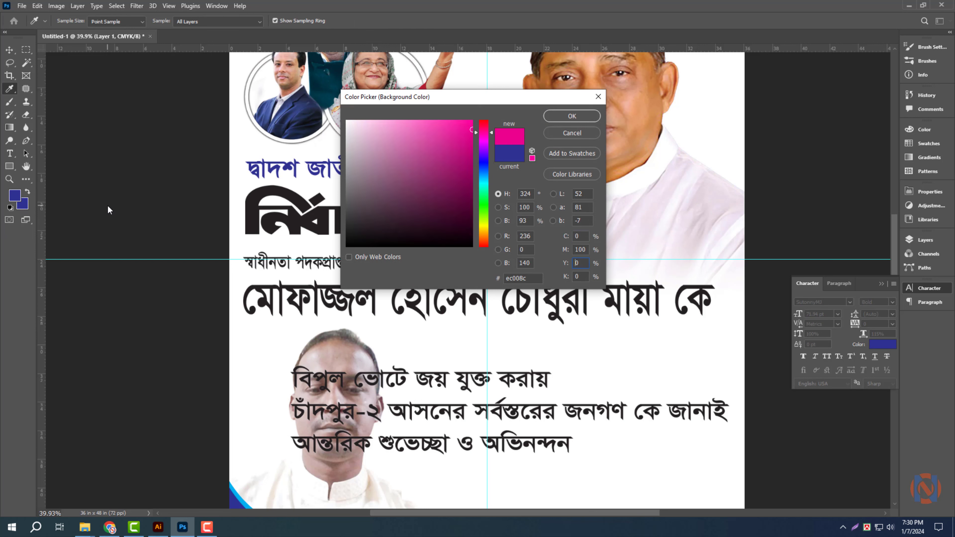
type("50")
key("Return")
key("ctrl+shift+Delete")
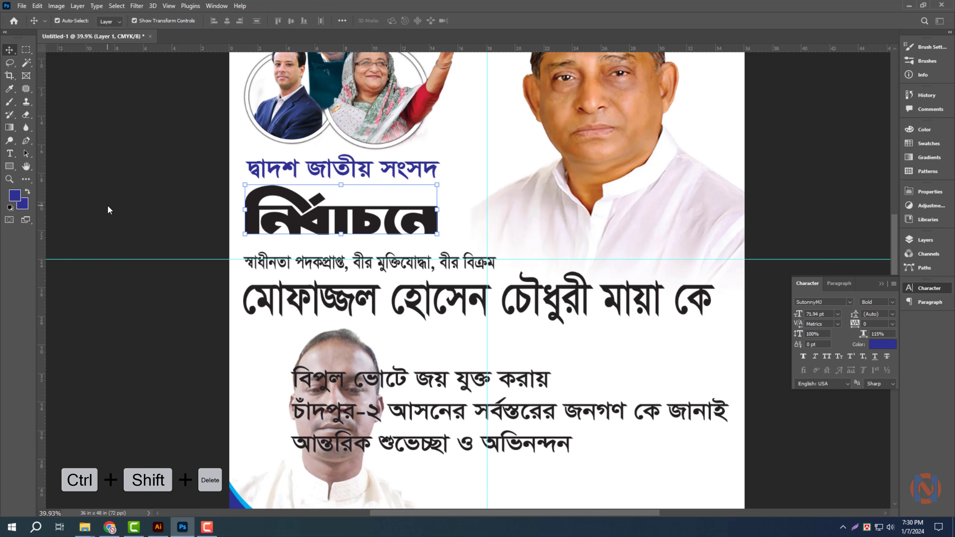
Recolour the honours line above the candidate's name pure black
left_click(401, 268)
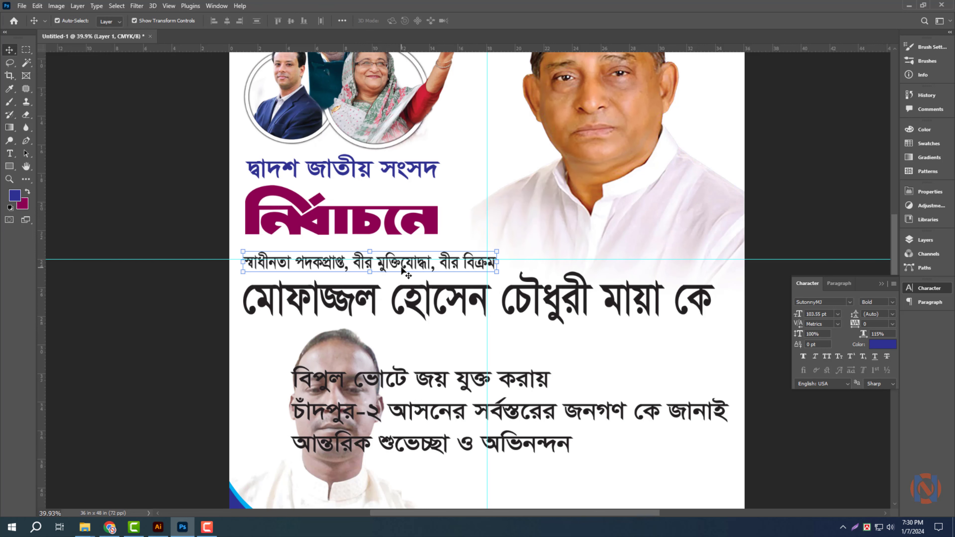
left_click(22, 206)
left_click_drag(449, 203, 447, 256)
key("Return")
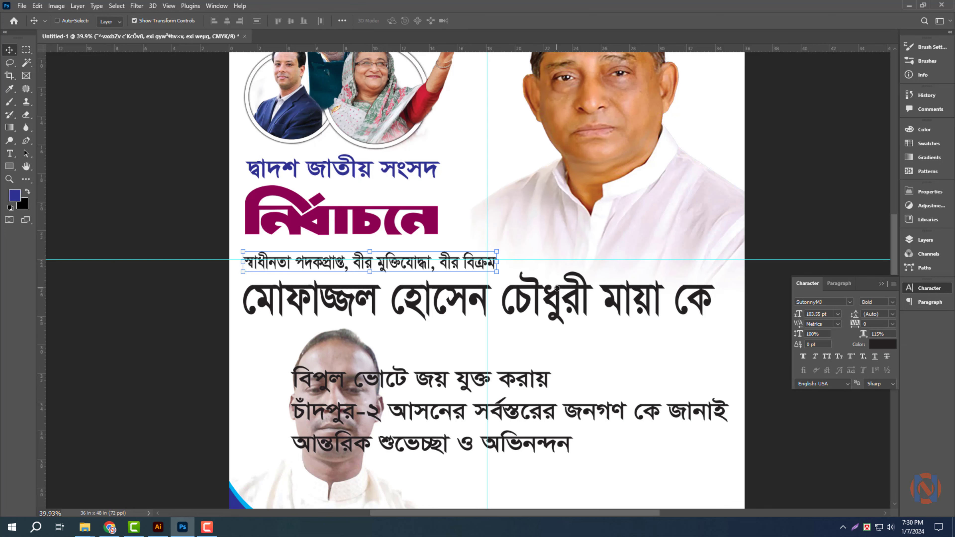
key("ctrl+Delete")
Recolour the candidate's name line bright red with cyan 0, magenta 100 and yellow 100
left_click(570, 301)
left_click(23, 204)
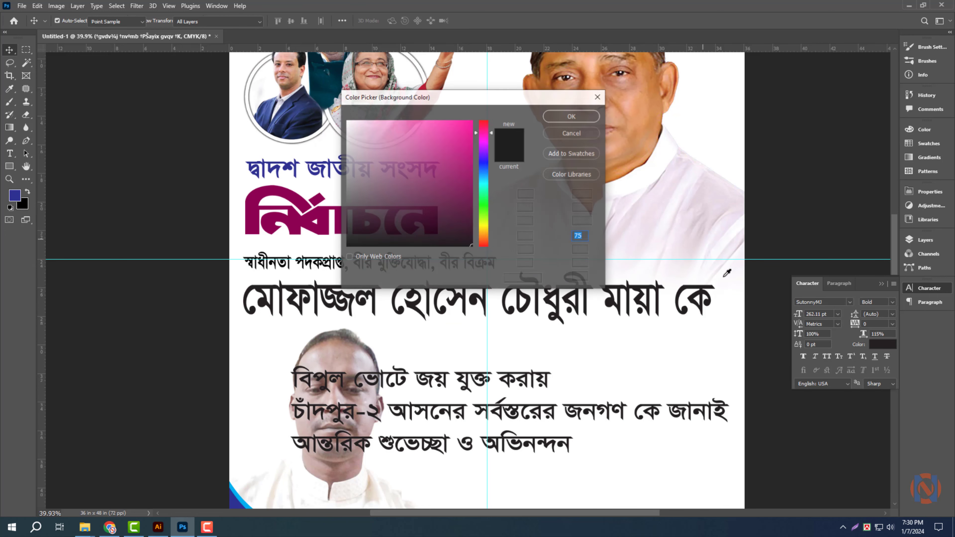
key("ctrl+a")
type("100")
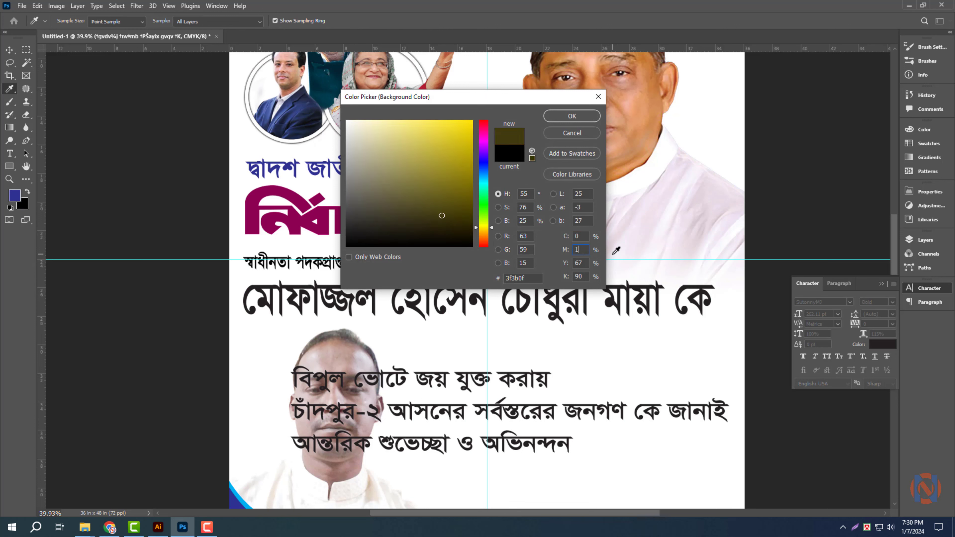
key("Tab")
key("Return")
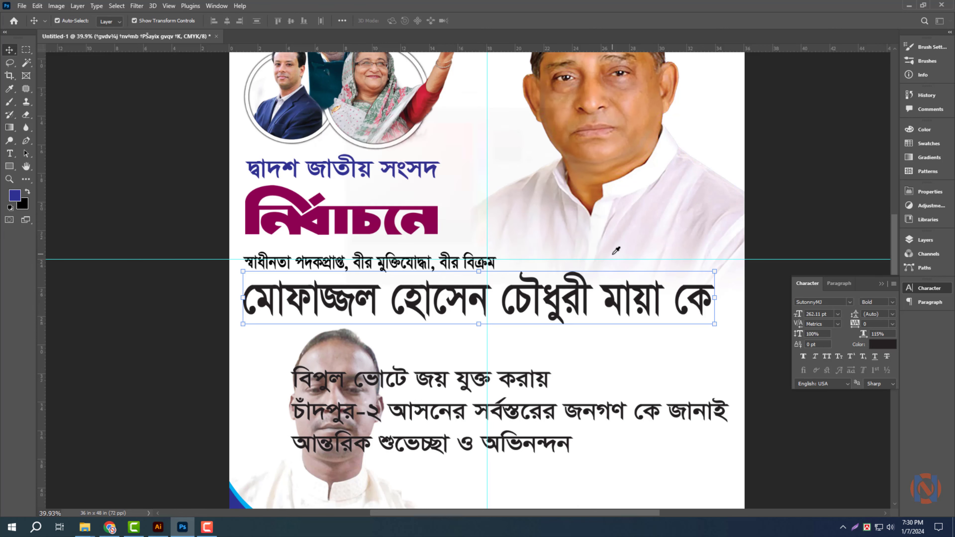
left_click(25, 208)
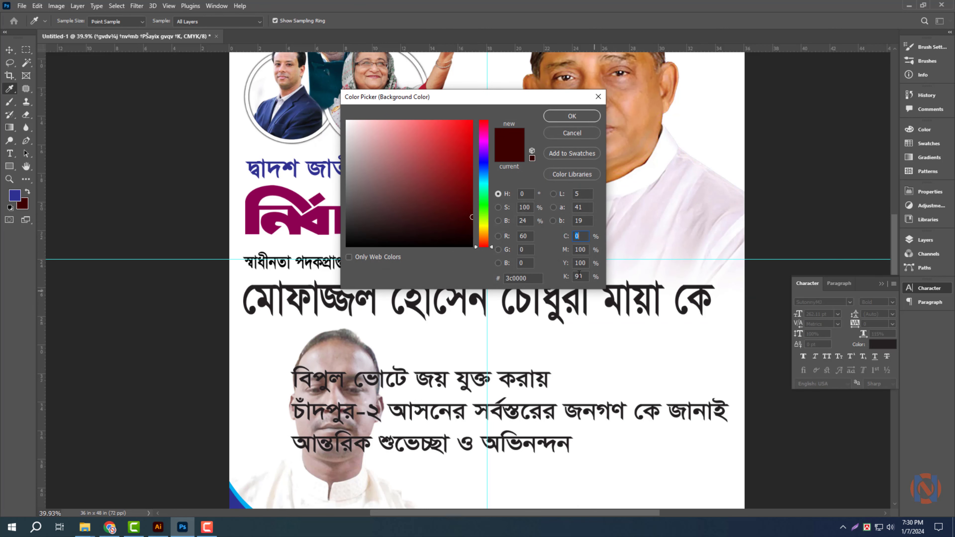
key("Return")
key("ctrl+shift+BackSpace")
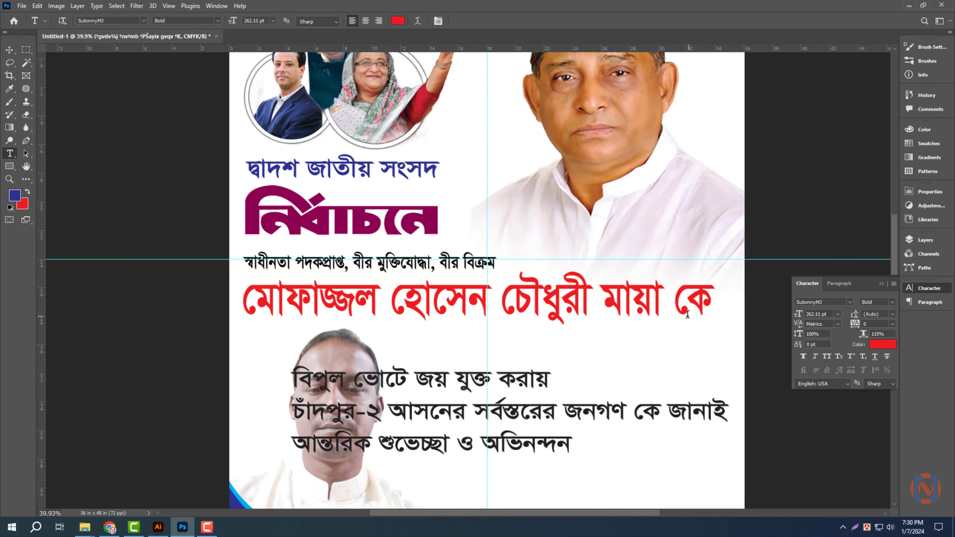
key("ctrl+Return")
key("ctrl+0")
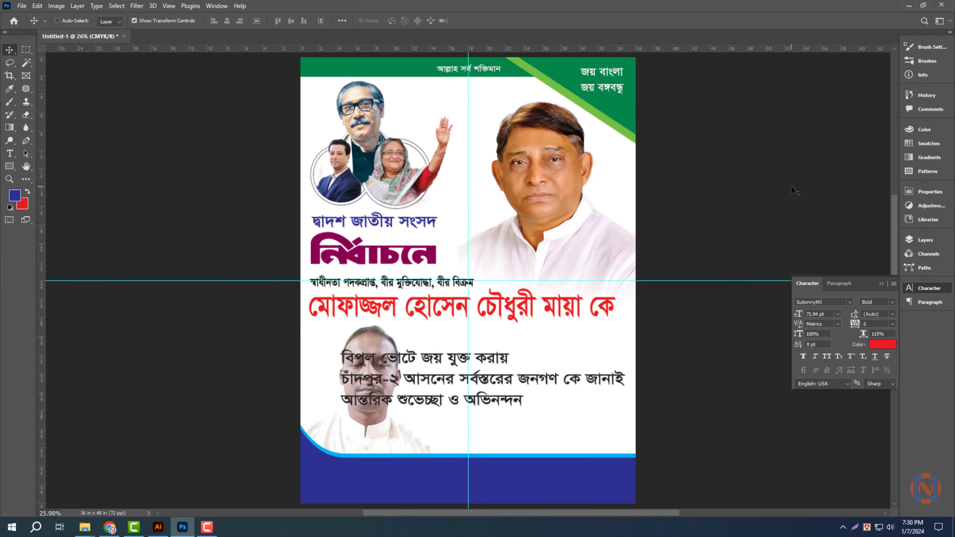
Move the three-line message to the right of the lower portrait and nudge that portrait slightly left
left_click_drag(529, 377, 600, 372)
key("ctrl+space")
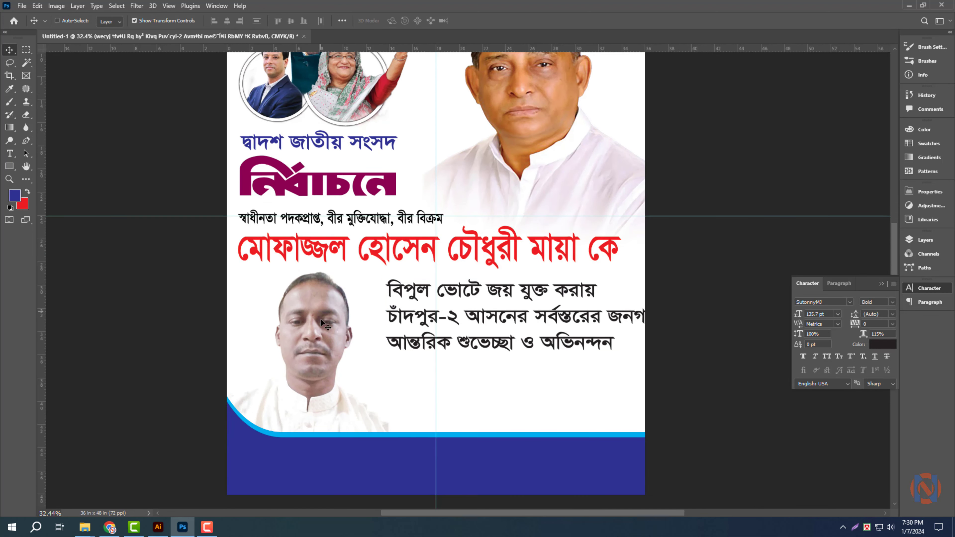
left_click_drag(324, 322, 308, 316)
left_click(511, 301)
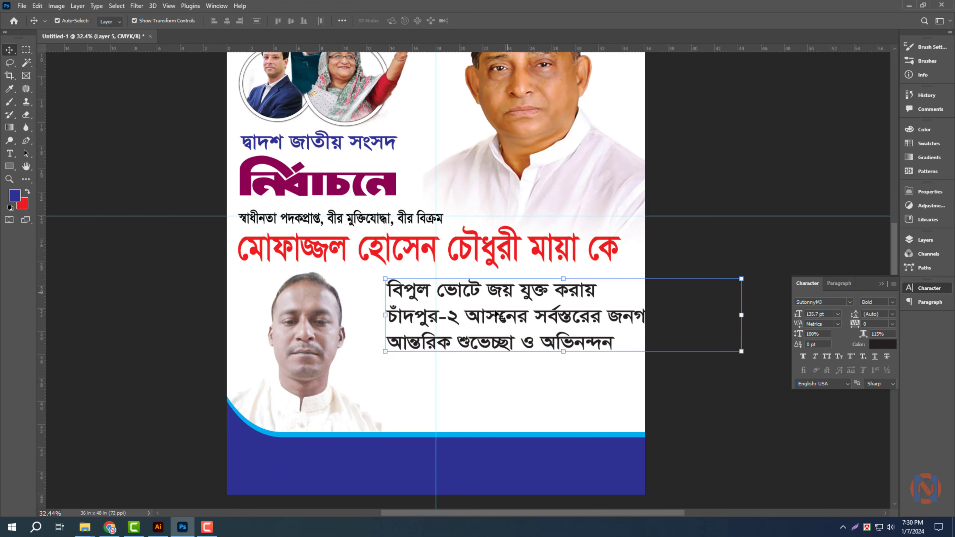
key("t")
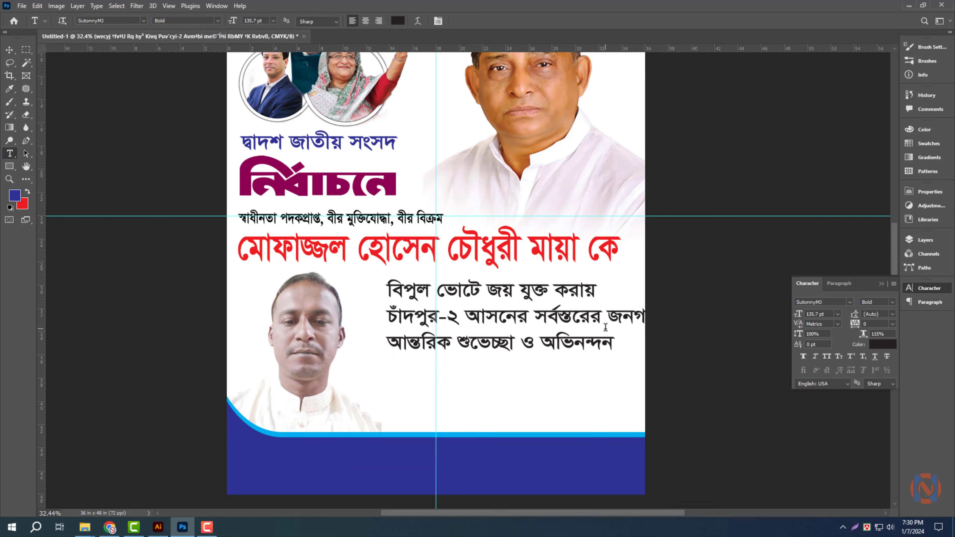
left_click(536, 319)
key("BackSpace")
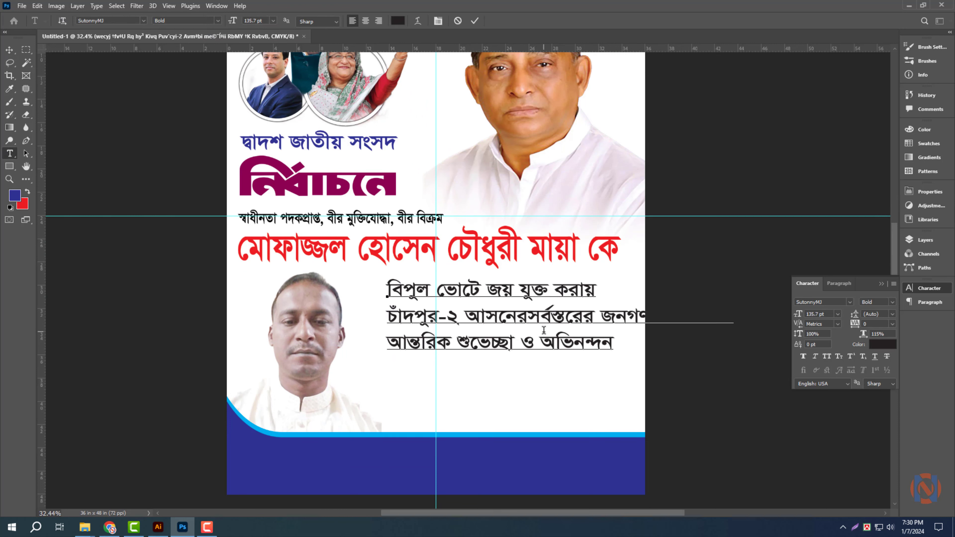
key("Escape")
Scale the three-line message down proportionally to about 69% so that it fits inside the poster's right edge
key("ctrl+t")
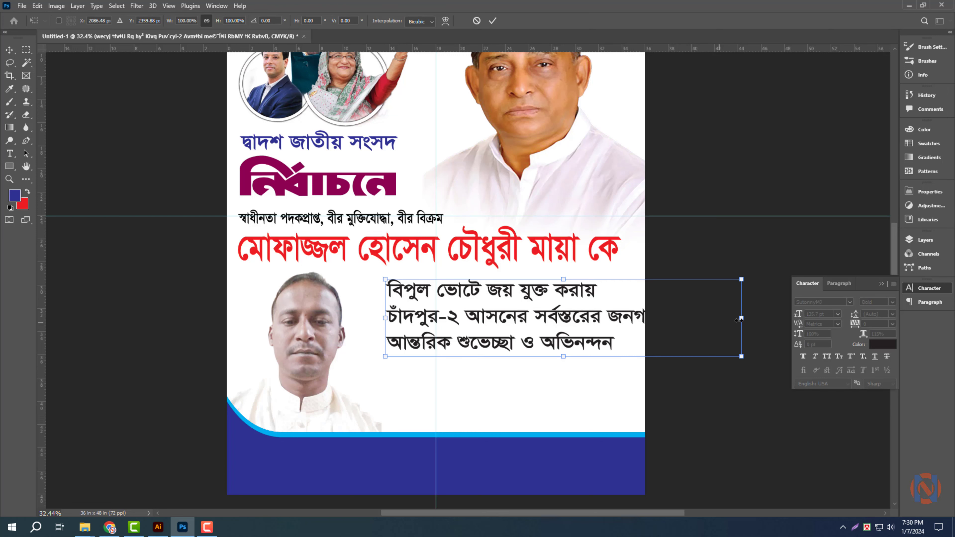
left_click_drag(738, 319, 665, 301)
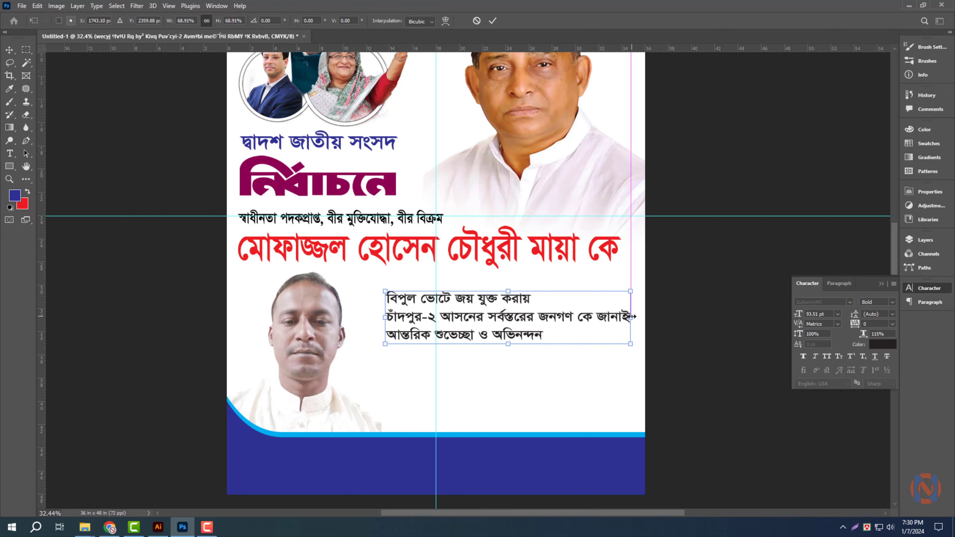
key("Return")
Enlarge the honours line and the candidate's name line together so they span nearly the poster's full width
left_click(605, 251)
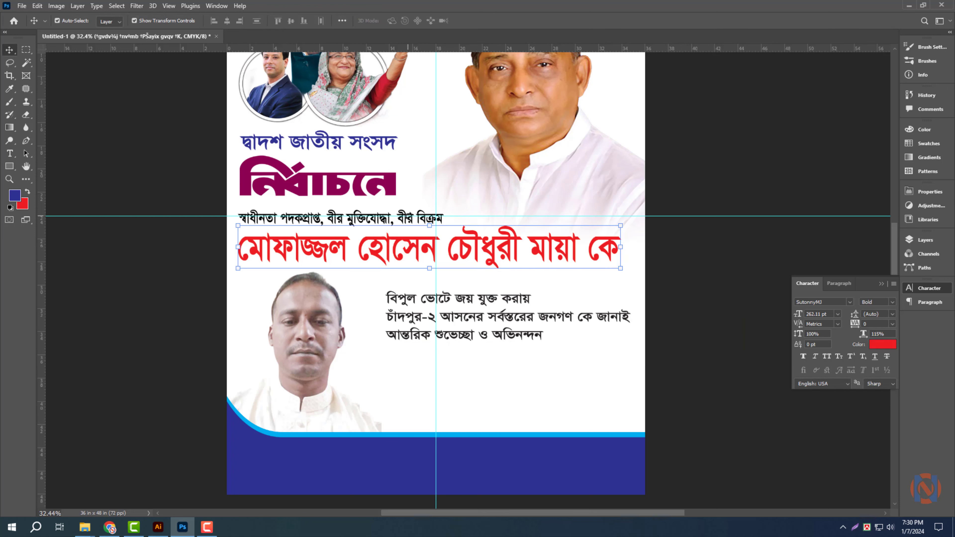
left_click(297, 222)
left_click(619, 261, "shift")
key("ctrl+t")
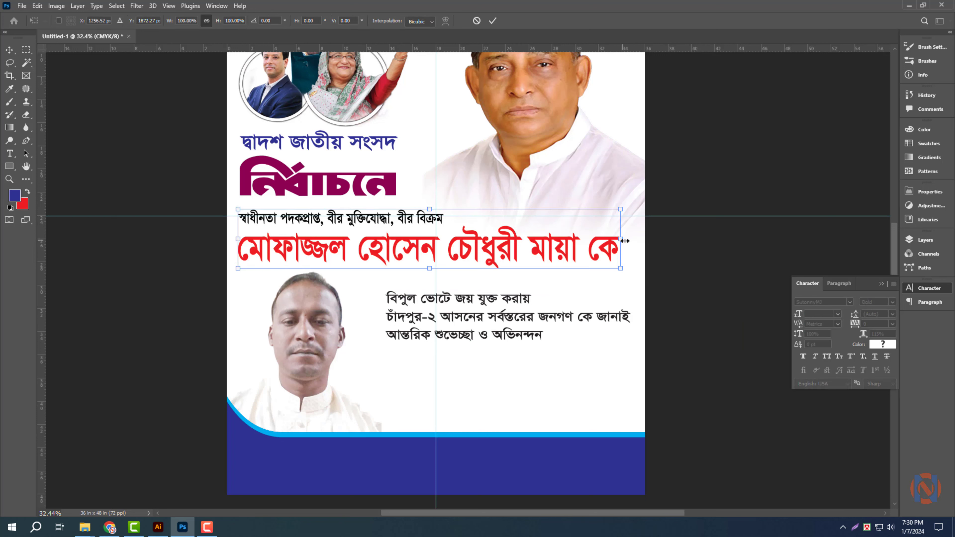
left_click_drag(631, 243, 647, 244)
key("Return")
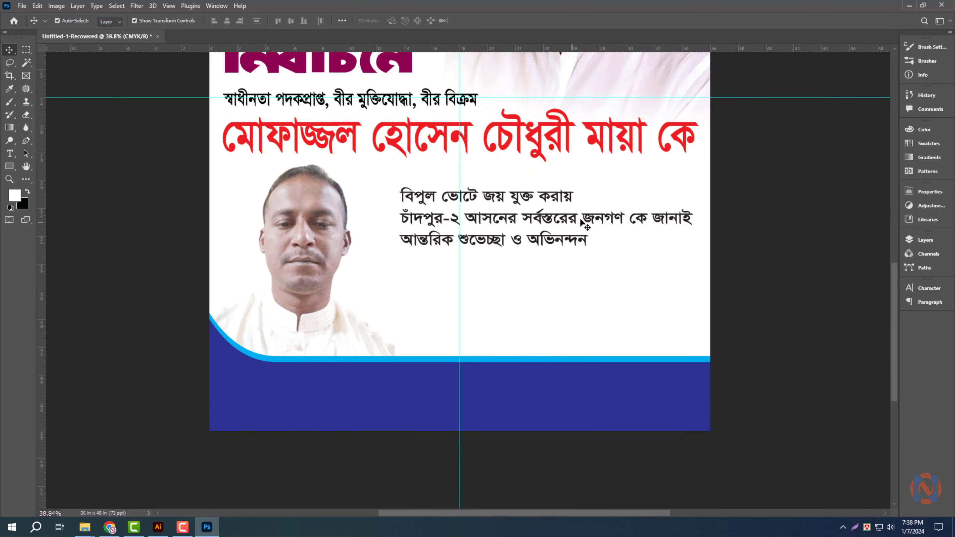
Duplicate the three-line message into the footer and cut the "শুভেচ্ছান্তে:" text block from the Illustrator document
left_click_drag(582, 223, 583, 396)
key("alt+Tab")
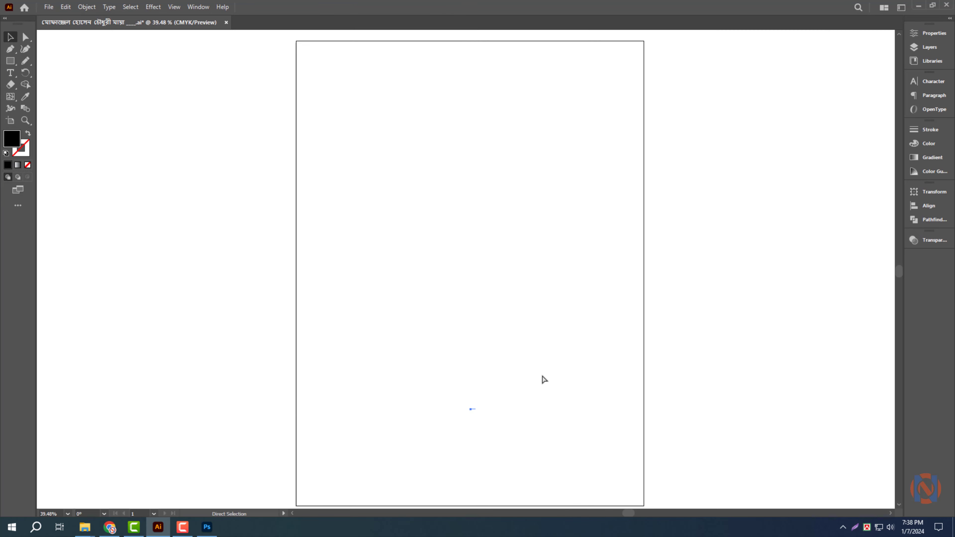
left_click(485, 423)
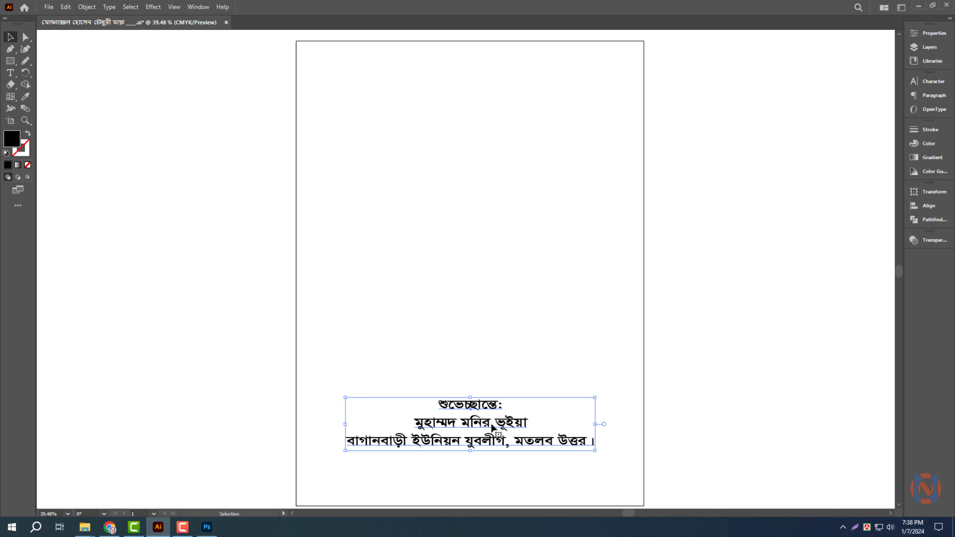
triple_click(485, 423)
key("ctrl+a")
key("ctrl+x")
Back in Photoshop, replace the footer copy's text with the cut "শুভেচ্ছান্তে:" block and colour it white
left_click(207, 526)
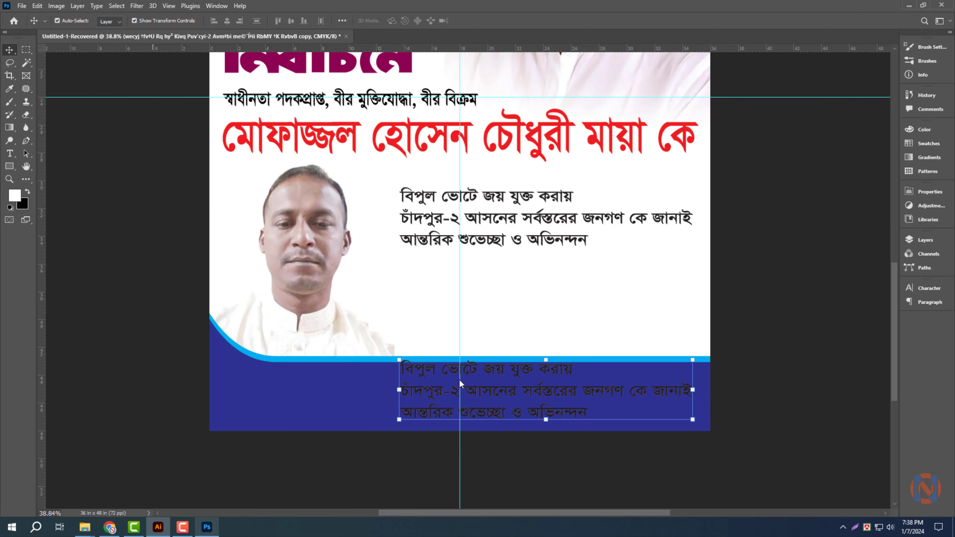
double_click(513, 370)
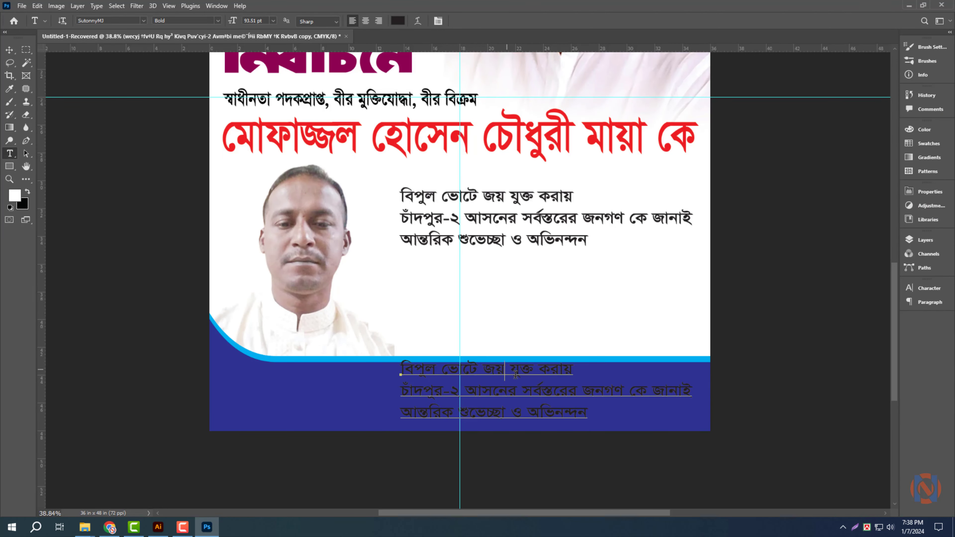
key("ctrl+a")
key("ctrl+v")
key("ctrl+Return")
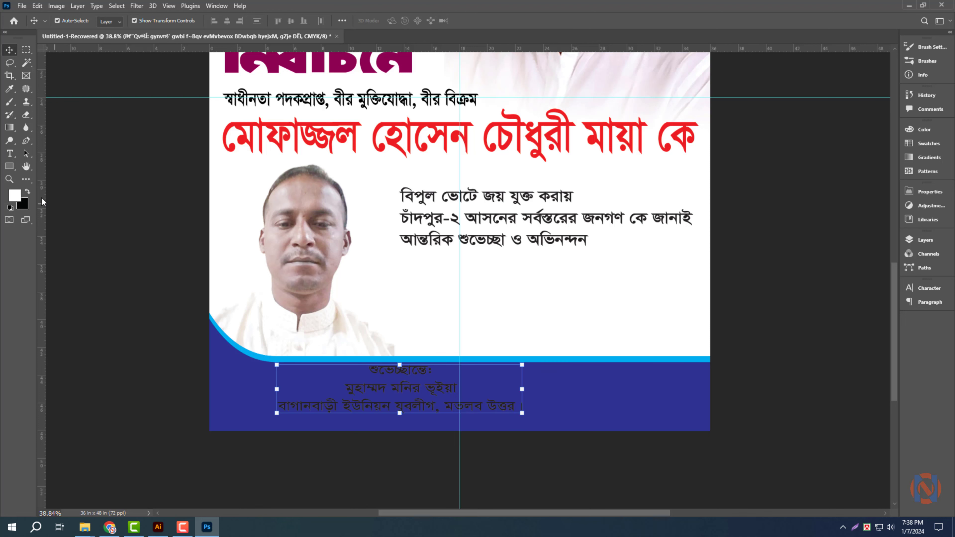
key("ctrl+shift+BackSpace")
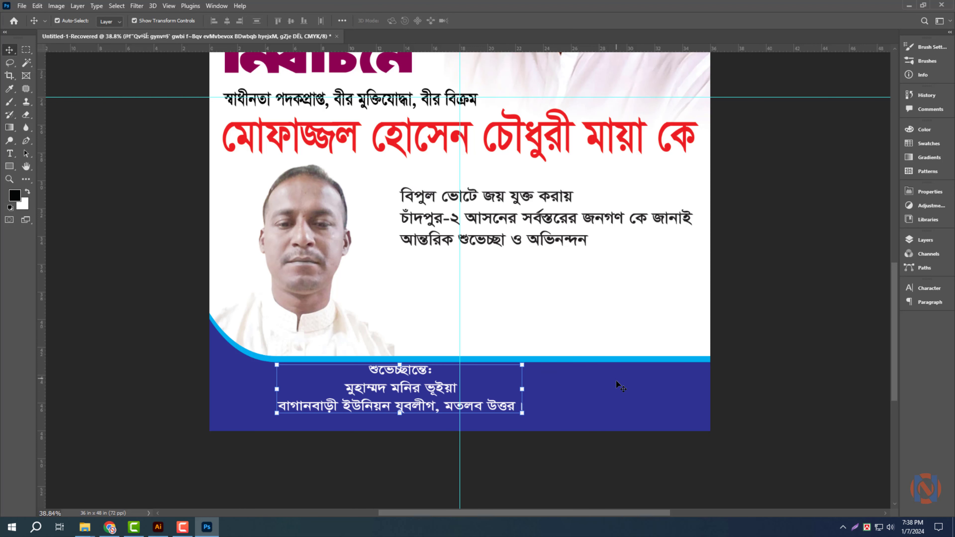
Recolour the curved blue footer shape with the dark green sampled from the poster's header
left_click(621, 387)
key("ctrl+0")
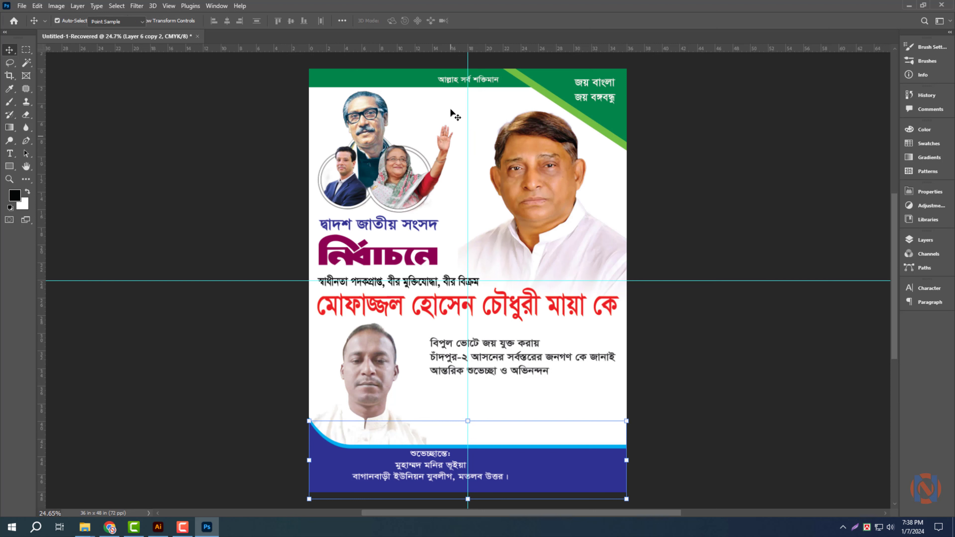
key("i")
key("v")
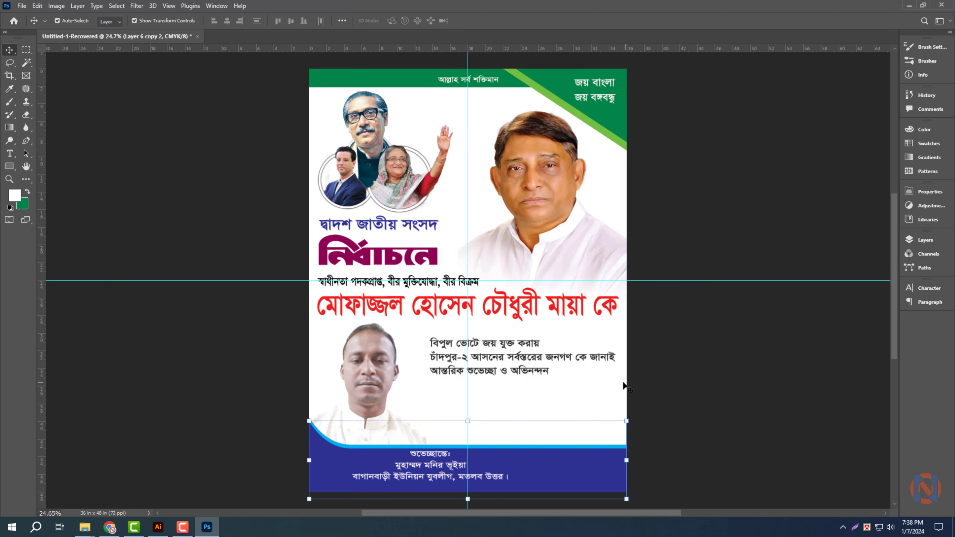
key("ctrl+shift+BackSpace")
Recolour the light blue stripe along the footer's curve with the light green sampled from the upper corner stripe
left_click(621, 448)
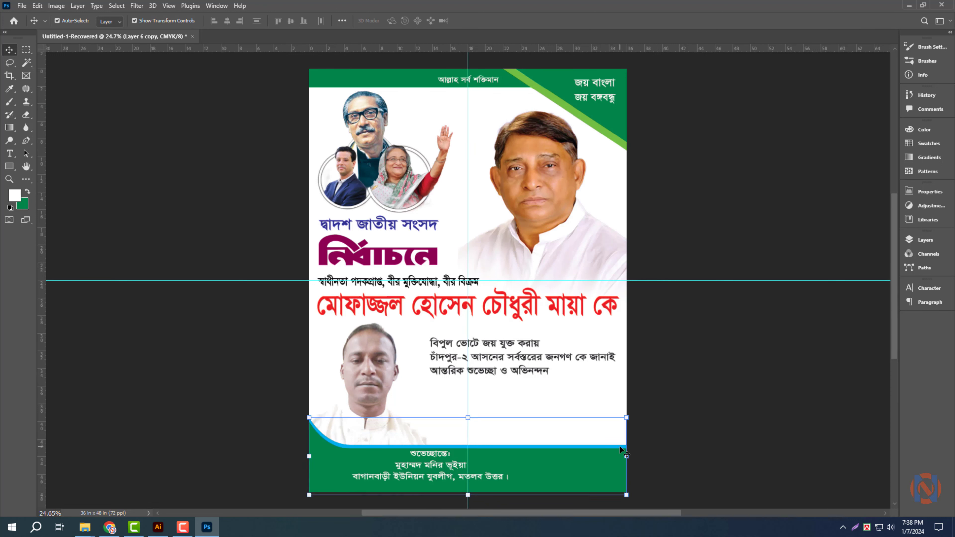
key("i")
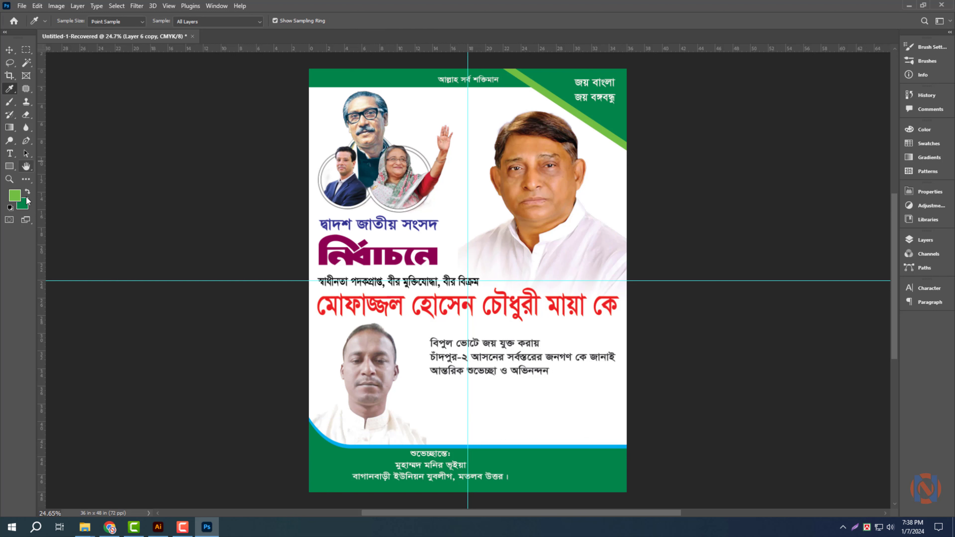
key("v")
key("ctrl+shift+BackSpace")
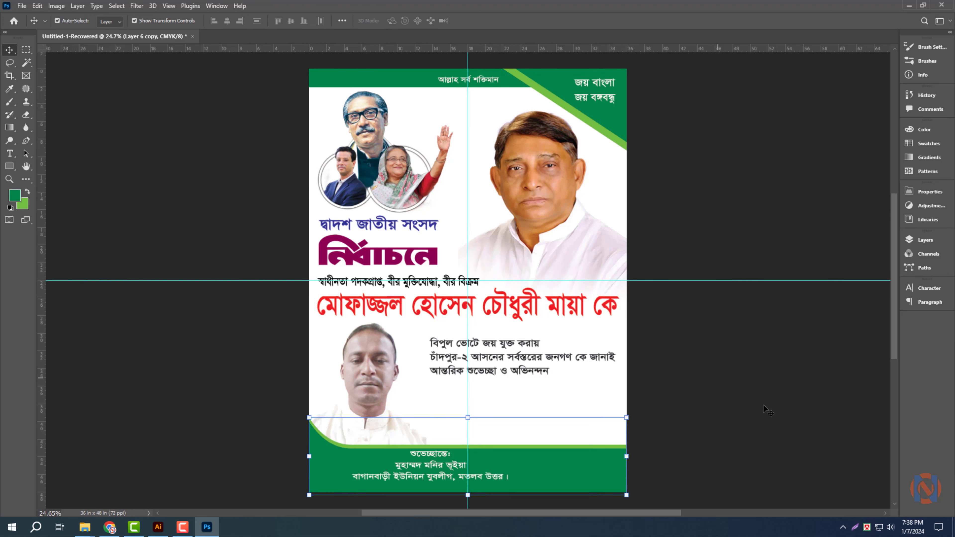
left_click(603, 402)
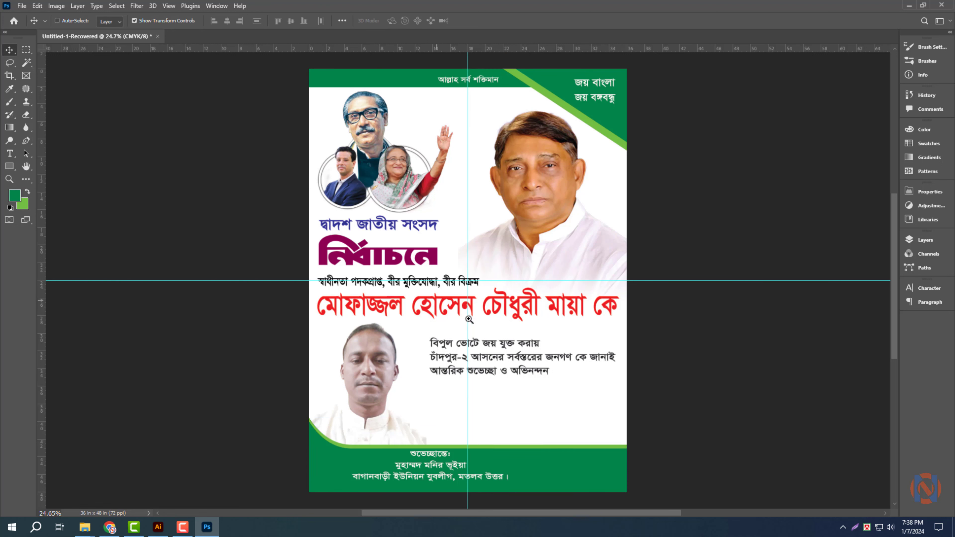
Set the red candidate name line in KongshoMJ Bold and scale it to 102.44% so it spans the poster width
left_click_drag(469, 319, 492, 327)
left_click(583, 304, "ctrl")
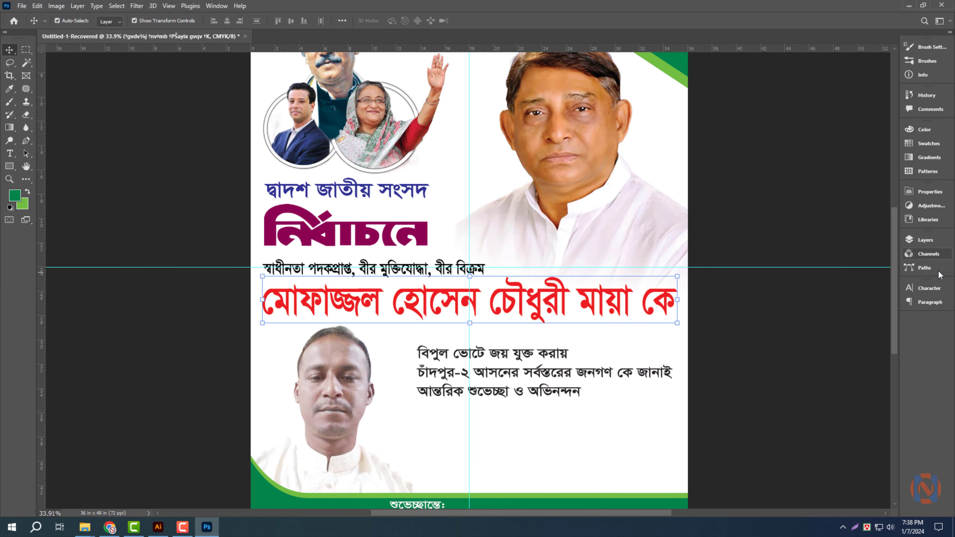
left_click(923, 287)
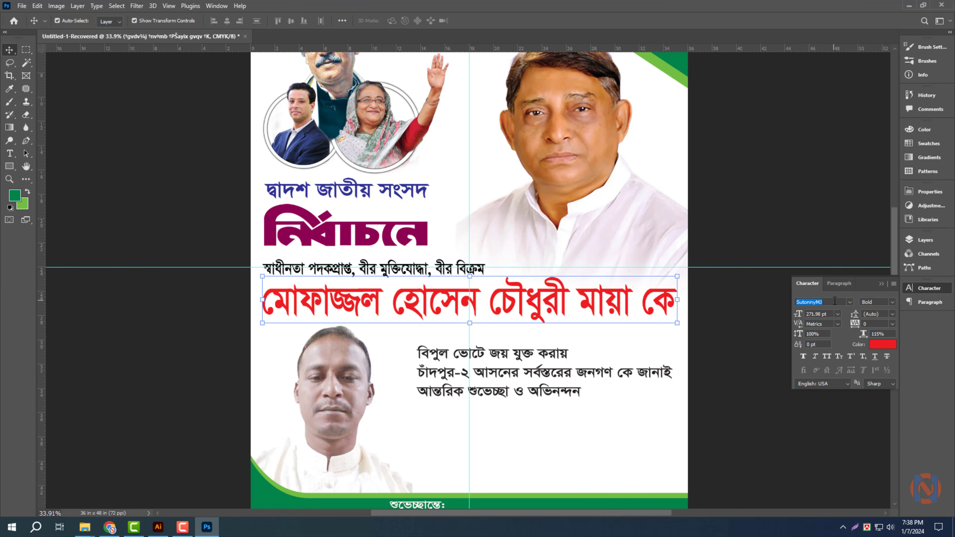
type("kongshoMJ")
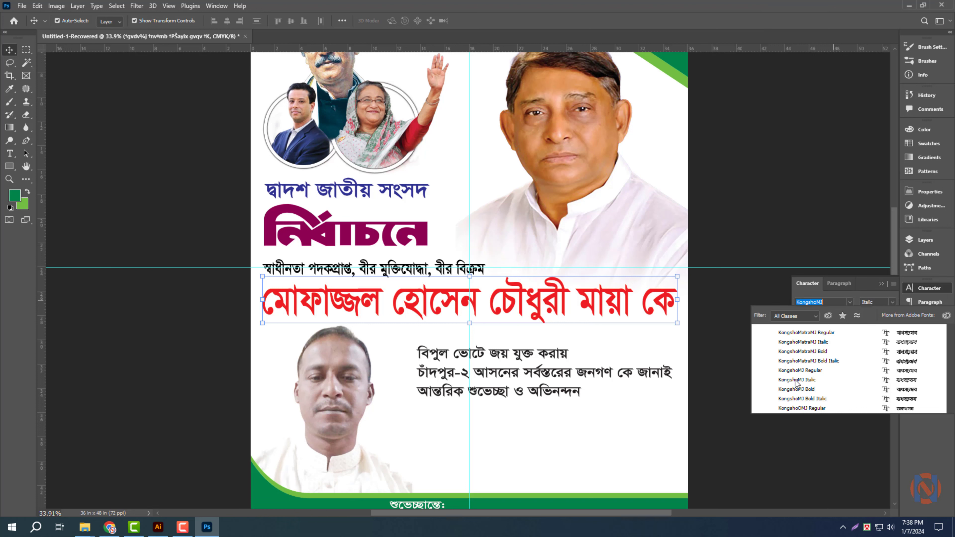
left_click(797, 390)
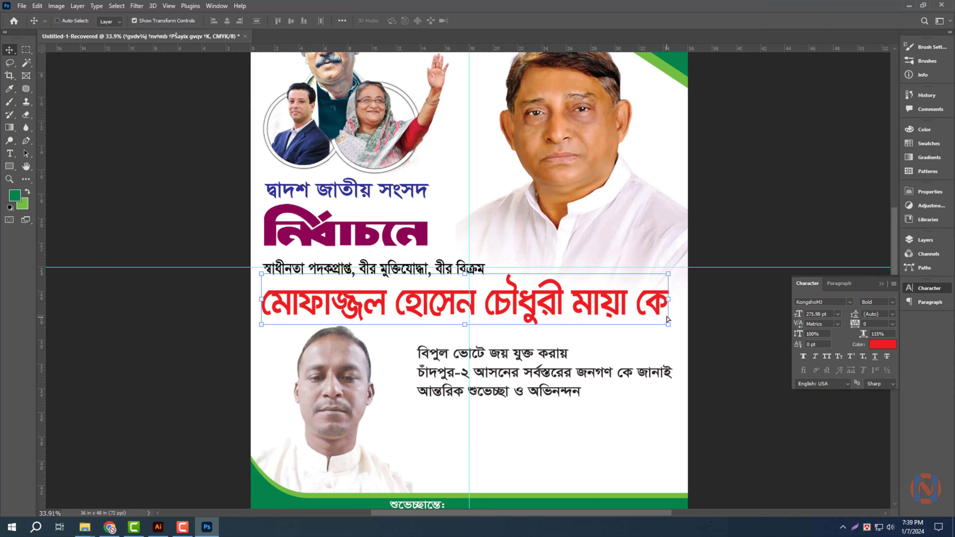
key("ctrl+t")
left_click_drag(673, 303, 683, 300)
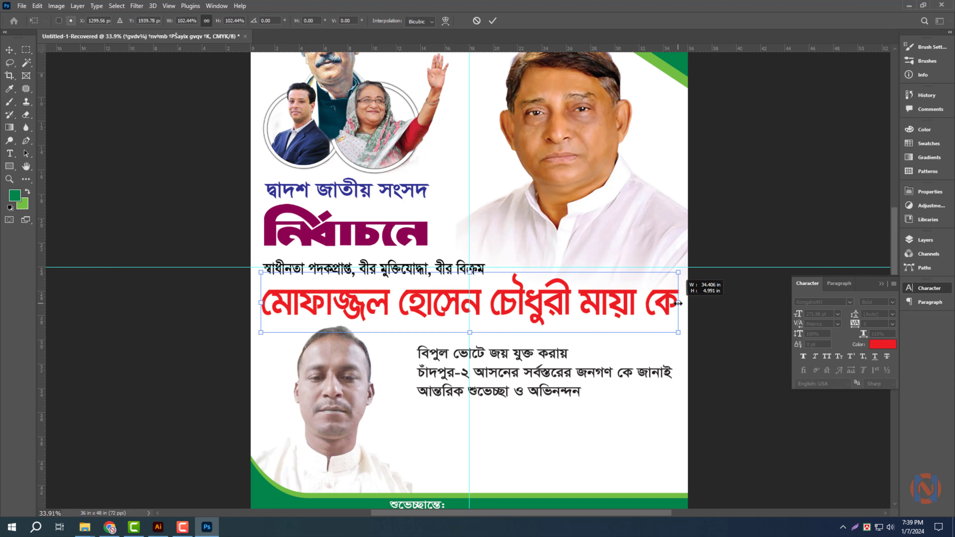
key("Return")
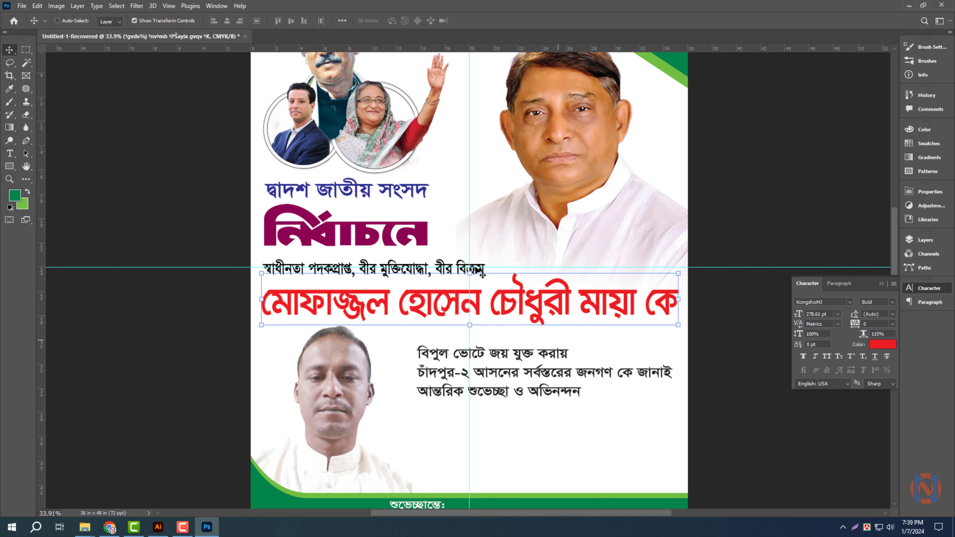
Try nudging the red candidate name line up towards the black line above it
key("ctrl+t")
key("Return")
key("shift+Up")
key("shift+Up")
key("shift+Up")
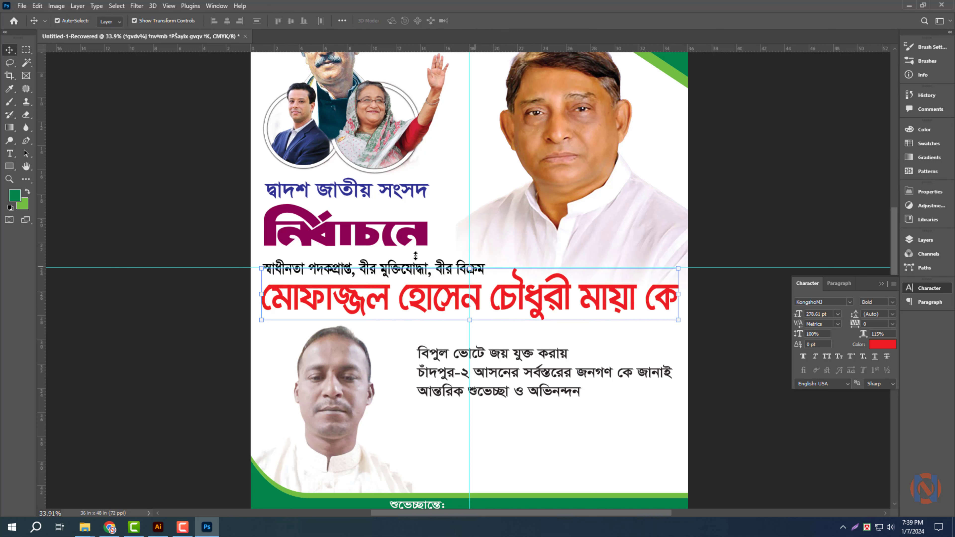
left_click(443, 272)
key("ctrl+z")
key("shift+Up")
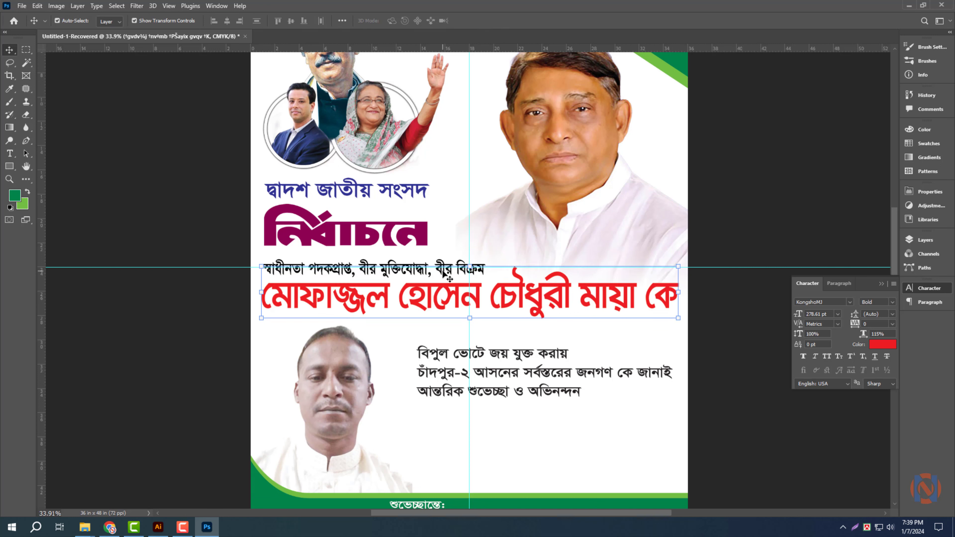
key("ctrl+z")
key("shift+Down")
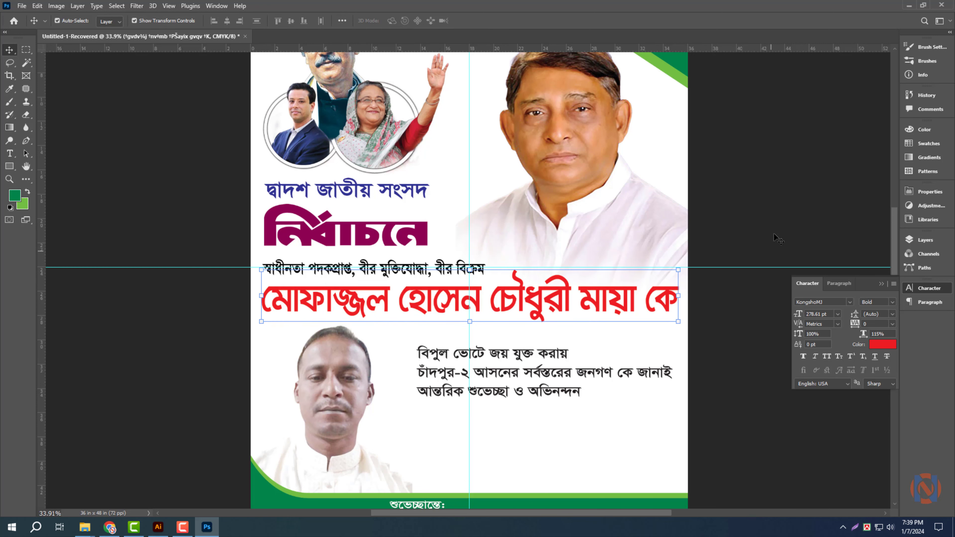
key("ctrl+z")
Hide the guides, review the whole poster layout, and show the guides again
left_click(783, 213, "ctrl")
key("ctrl+semicolon")
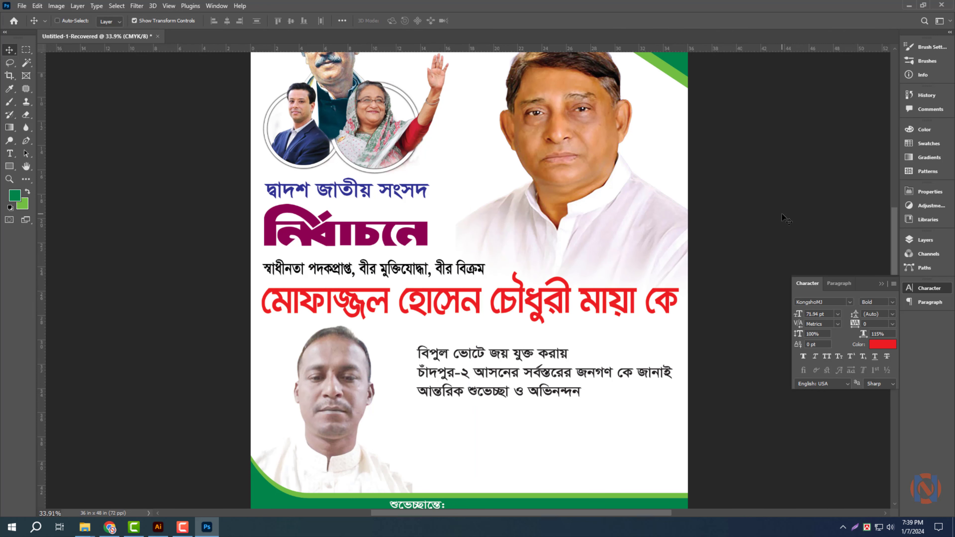
key("ctrl+0")
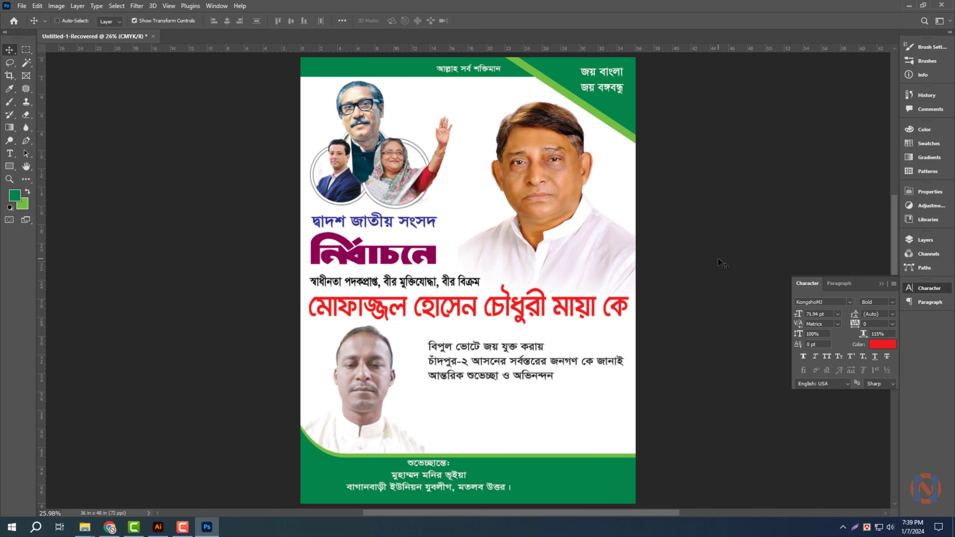
left_click_drag(503, 489, 515, 488)
key("ctrl+semicolon")
Copy the "শুভেচ্ছান্তে:" line from the white footer text block and delete it there
left_click_drag(500, 374, 500, 304)
scroll(500, 304, "down", 1)
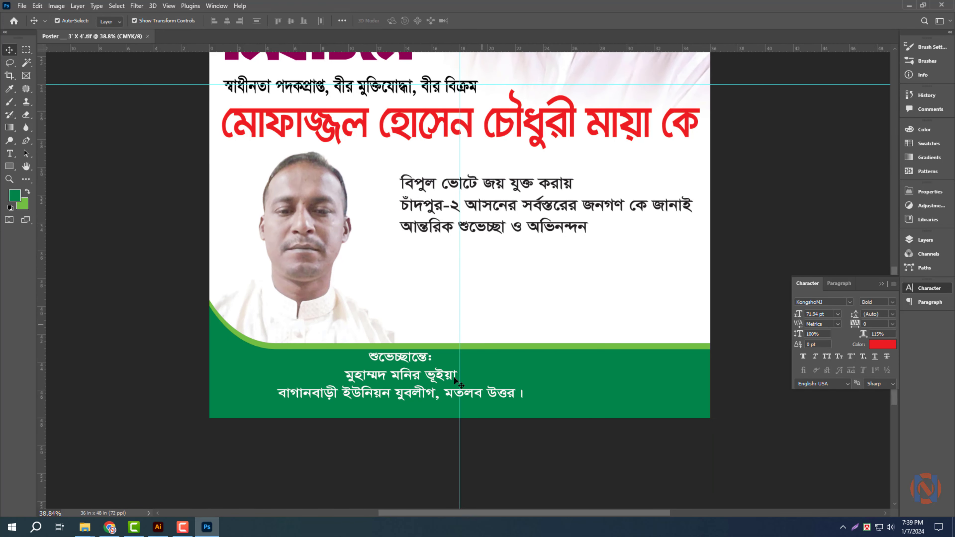
double_click(422, 383)
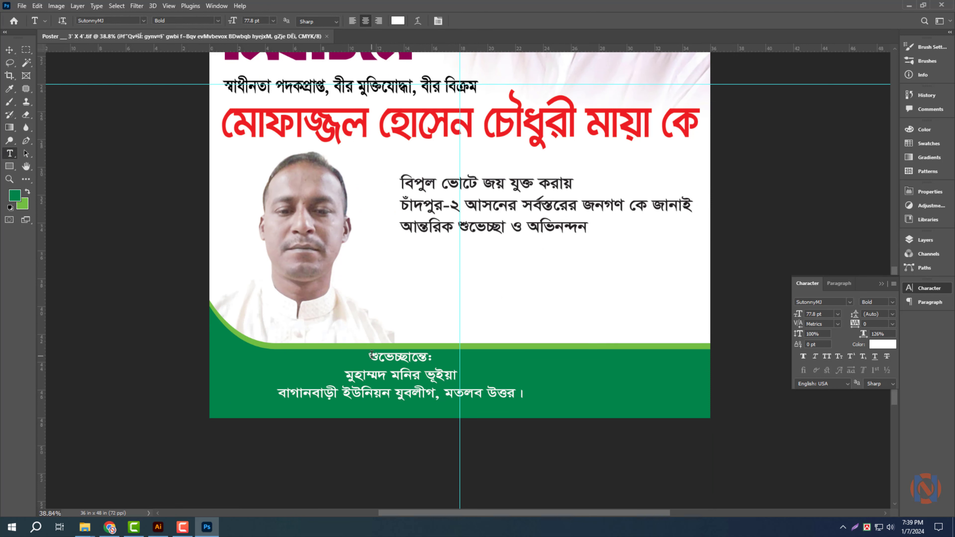
left_click_drag(372, 355, 435, 358)
key("ctrl+c")
key("BackSpace")
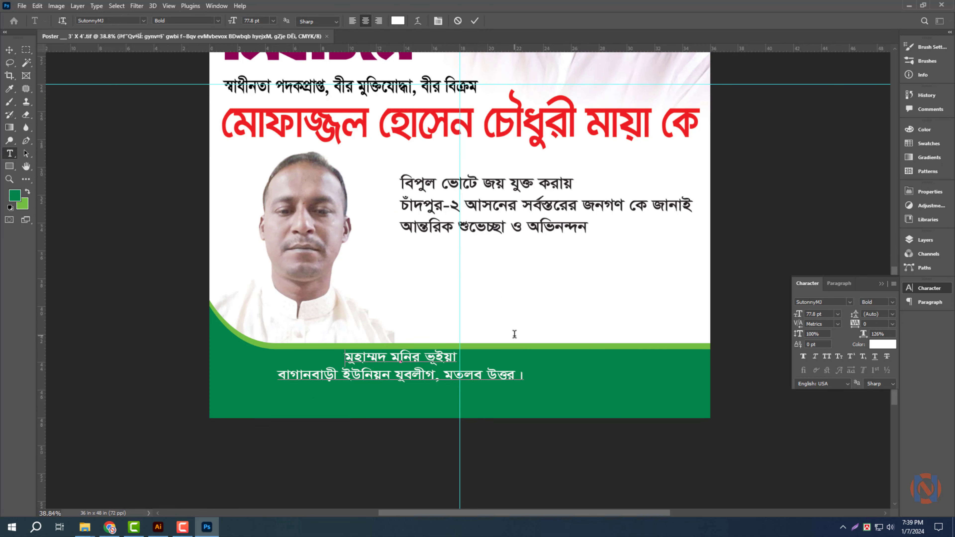
key("ctrl+Return")
Shift the remaining footer text block, duplicate it beside the original, and replace the copy's text with "শুভেচ্ছান্তে:"
key("v")
left_click_drag(426, 367, 485, 383)
left_click_drag(485, 380, 291, 361)
key("t")
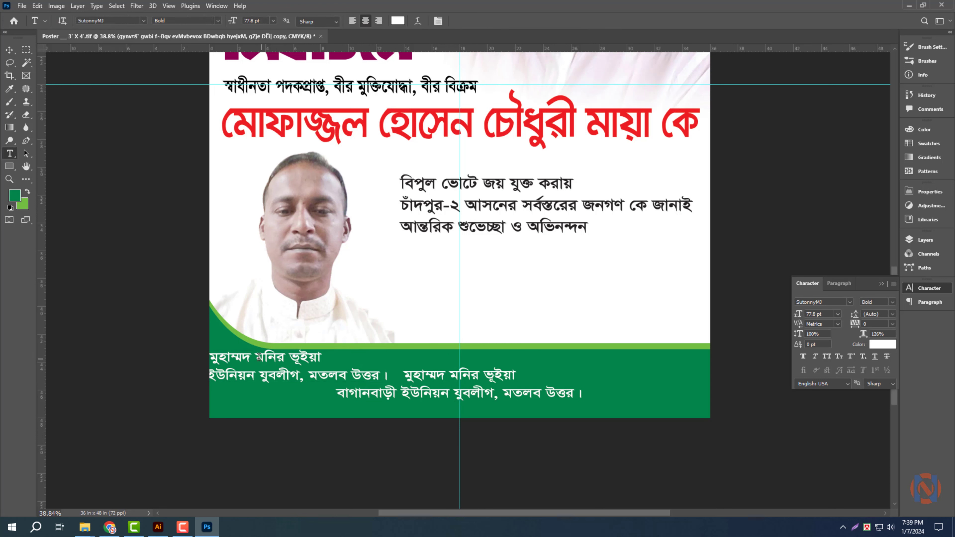
left_click(260, 358)
key("ctrl+a")
key("ctrl+v")
key("ctrl+a")
type("শুভেচ্ছান্তে")
key("ctrl+Return")
key("v")
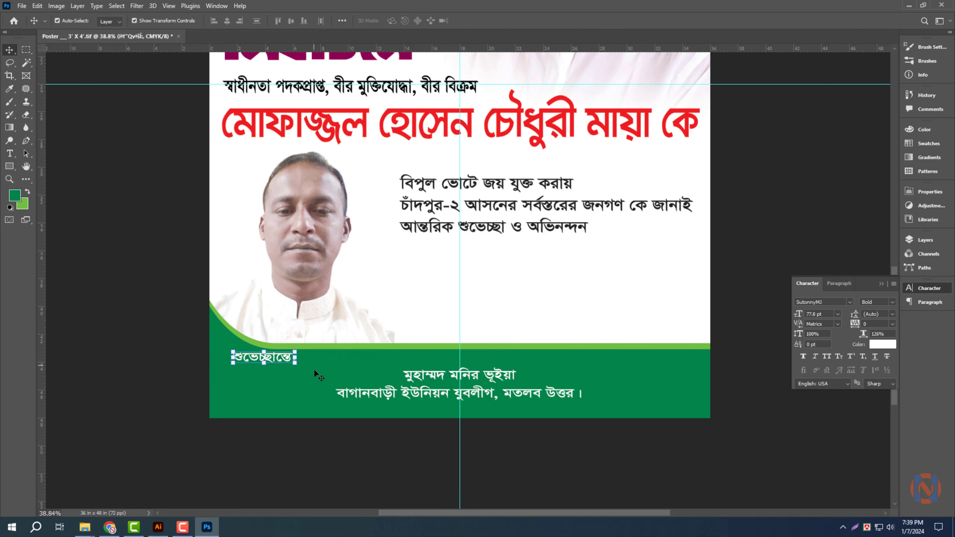
Set the "শুভেচ্ছান্তে:" heading in underlined Li Shamim Noor Regular and place it near the footer's upper left corner
left_click(831, 303)
type("li")
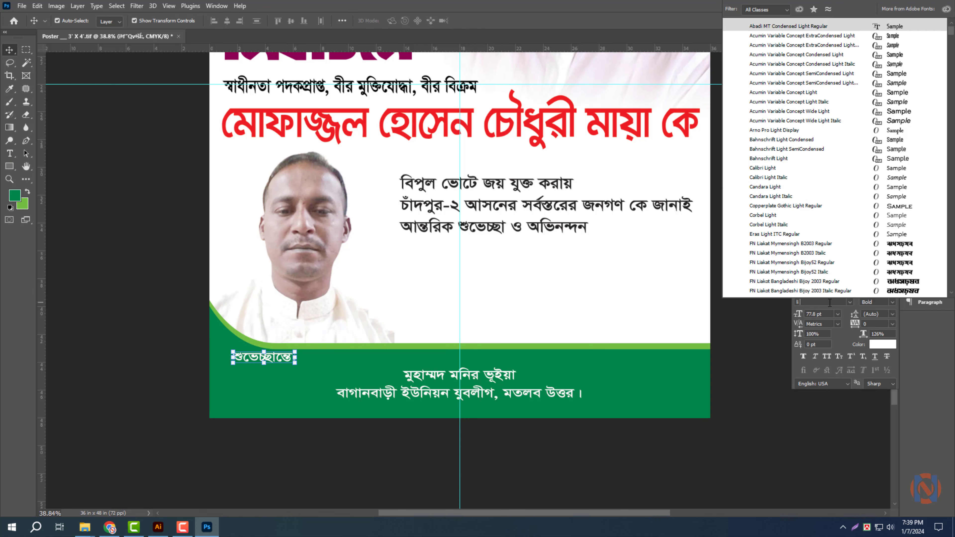
scroll(914, 214, "down", 10)
left_click(914, 149)
mouse_move(248, 364)
left_mouse_down()
mouse_move(312, 372)
mouse_move(248, 351)
left_mouse_up()
key("Return")
Cut the second line, "বাগানবাড়ী ইউনিয়ন যুবলীগ, মতলব উত্তর।", from the footer text block, keeping only the sender's name
left_click(608, 398, "ctrl")
key("ctrl+0")
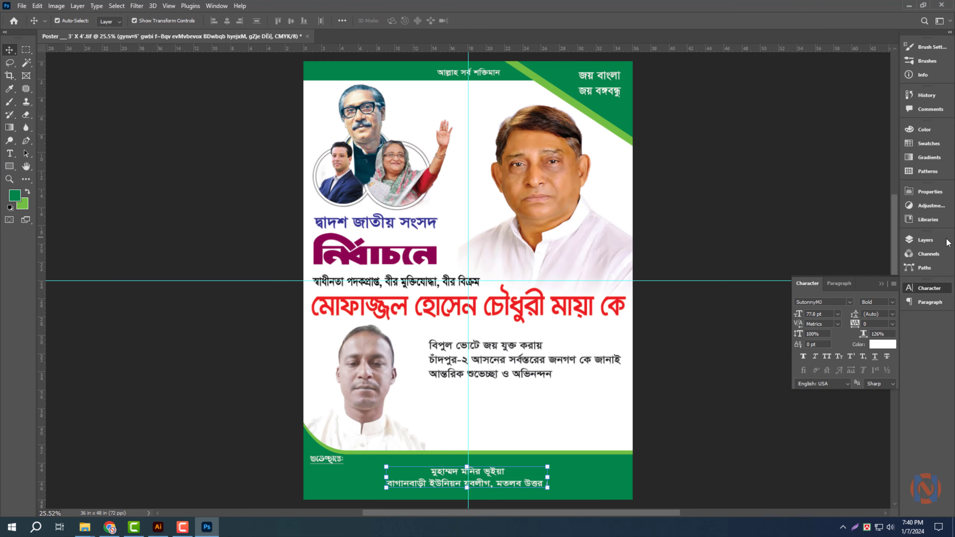
left_click(925, 289)
key("t")
scroll(437, 495, "up", 5)
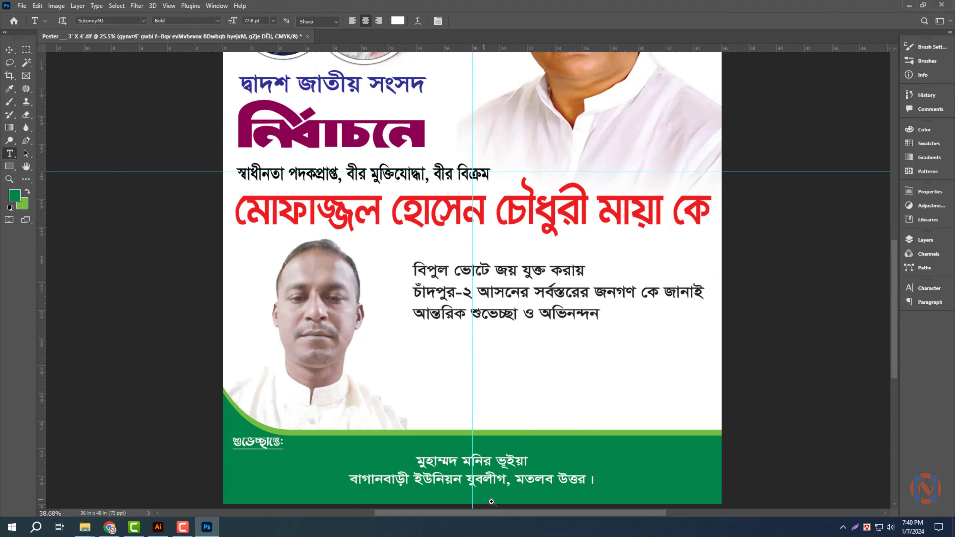
left_click_drag(322, 366, 722, 377)
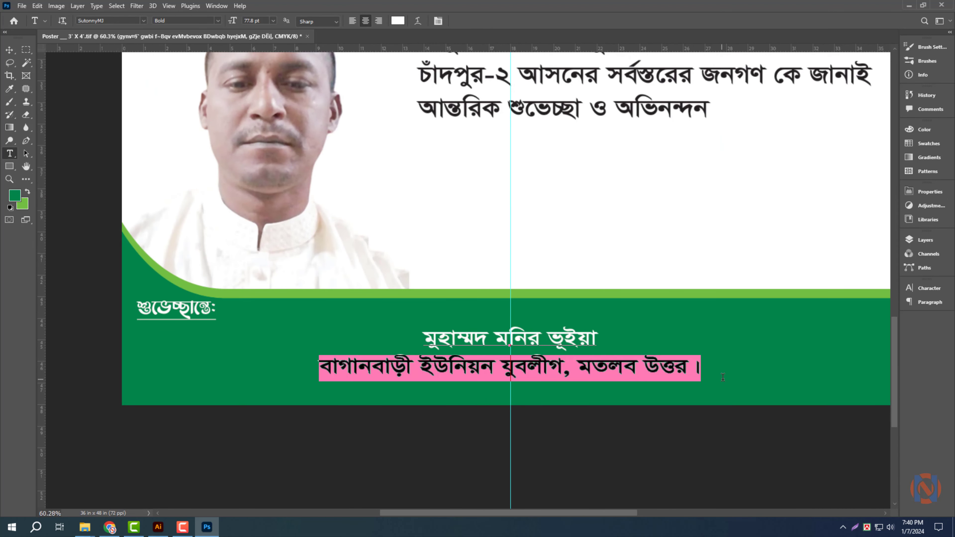
key("ctrl+x")
key("ctrl+Return")
key("v")
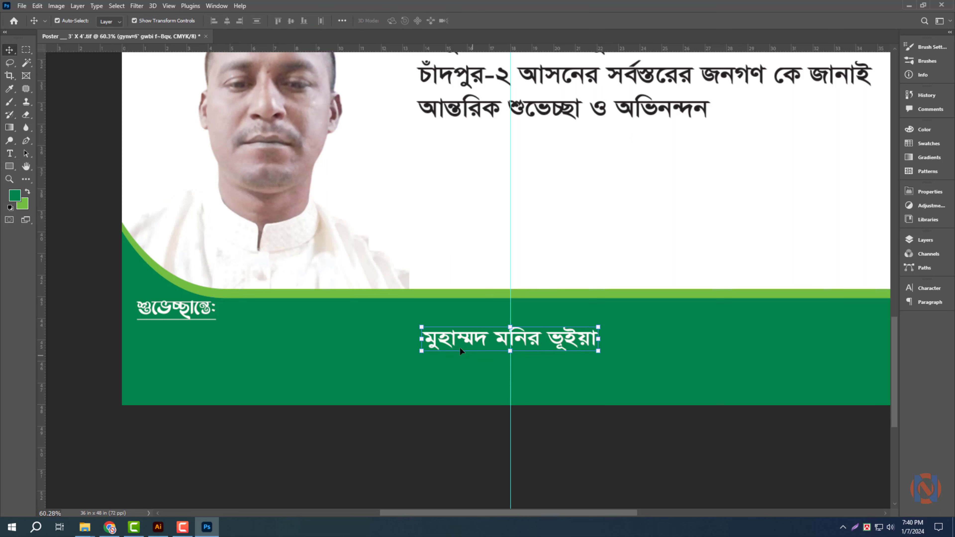
Move the sender's name line up in the footer and place a duplicate of it near the footer's lower edge
left_click_drag(537, 331, 544, 356)
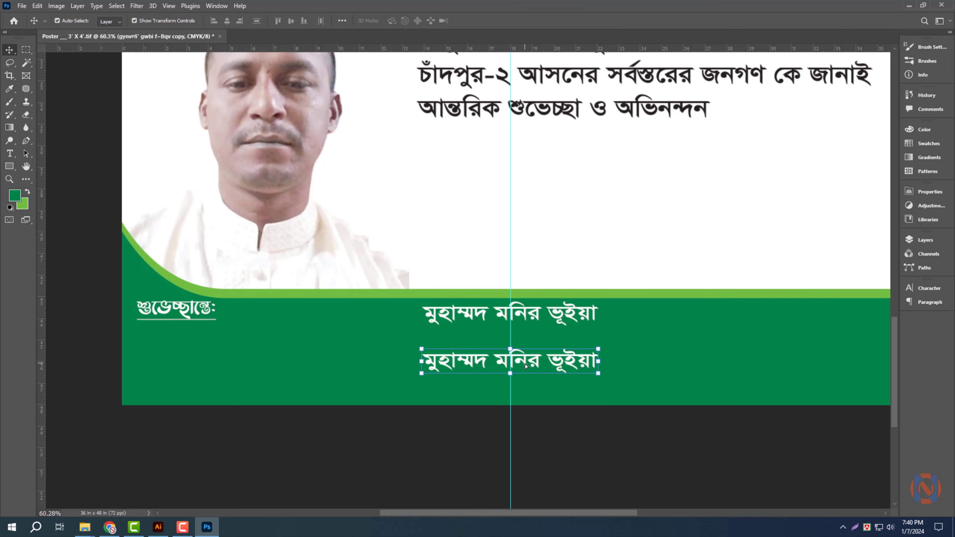
key("t")
key("ctrl+a")
key("ctrl+Return")
key("v")
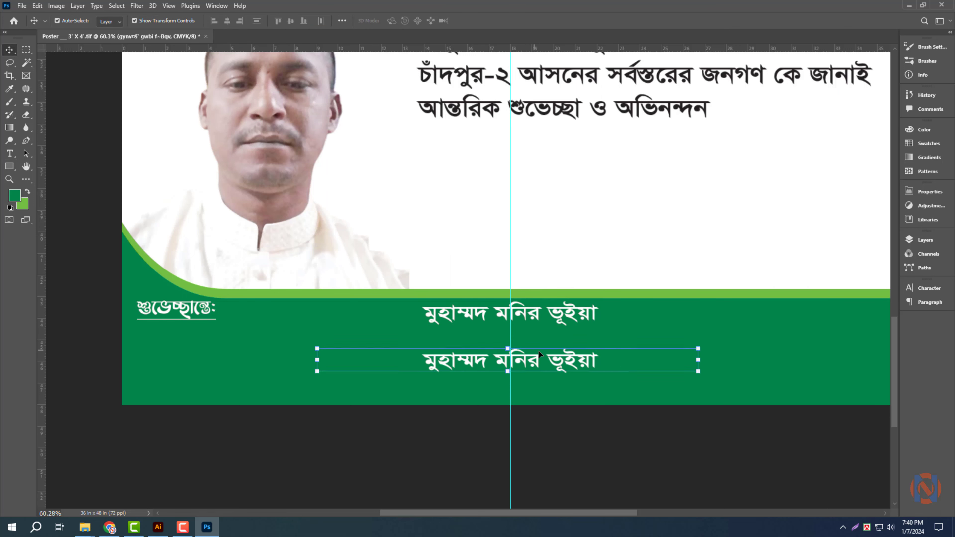
left_click_drag(549, 363, 555, 384)
Replace the duplicated lower footer line's text with the cut line "বাগানবাড়ী ইউনিয়ন যুবলীগ, মতলব উত্তর।"
left_click(552, 318)
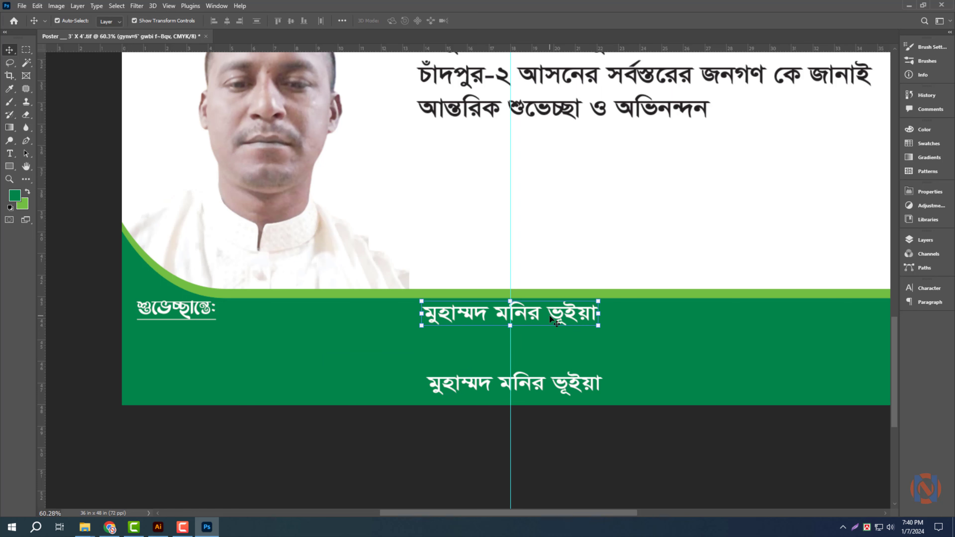
key("ctrl+0")
scroll(501, 486, "up", 5)
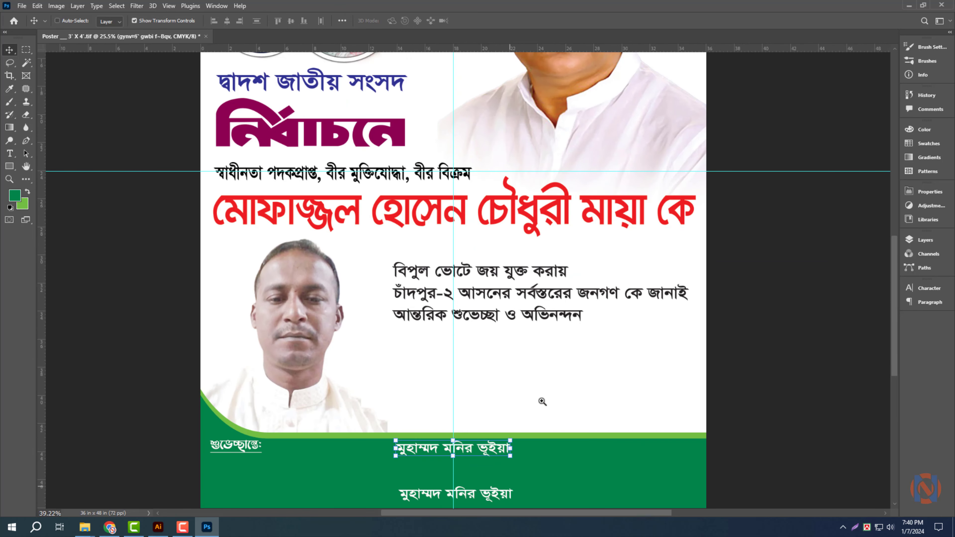
key("t")
key("ctrl+a")
key("ctrl+v")
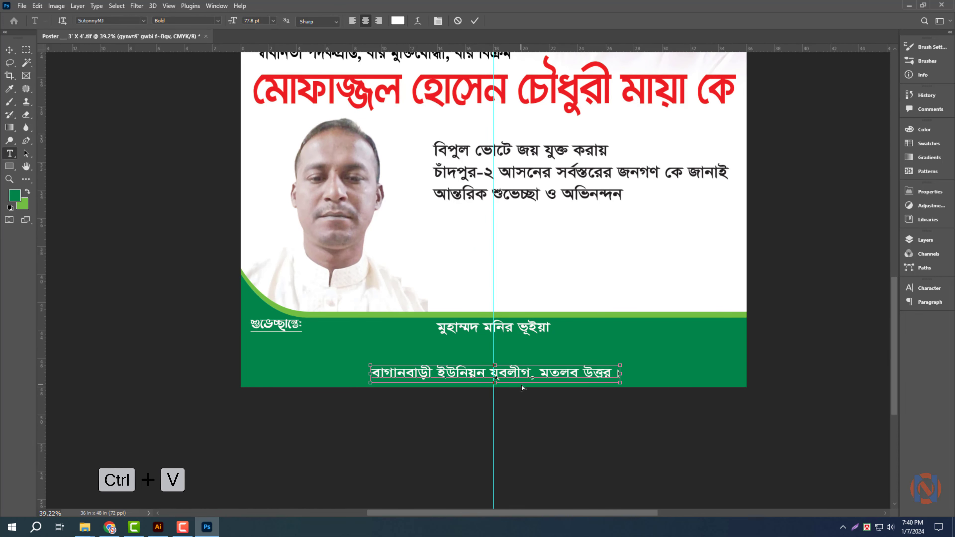
key("ctrl+Return")
key("v")
Enlarge the sender's name line to about 418% width so it stretches across the footer above the union line
left_click(520, 333)
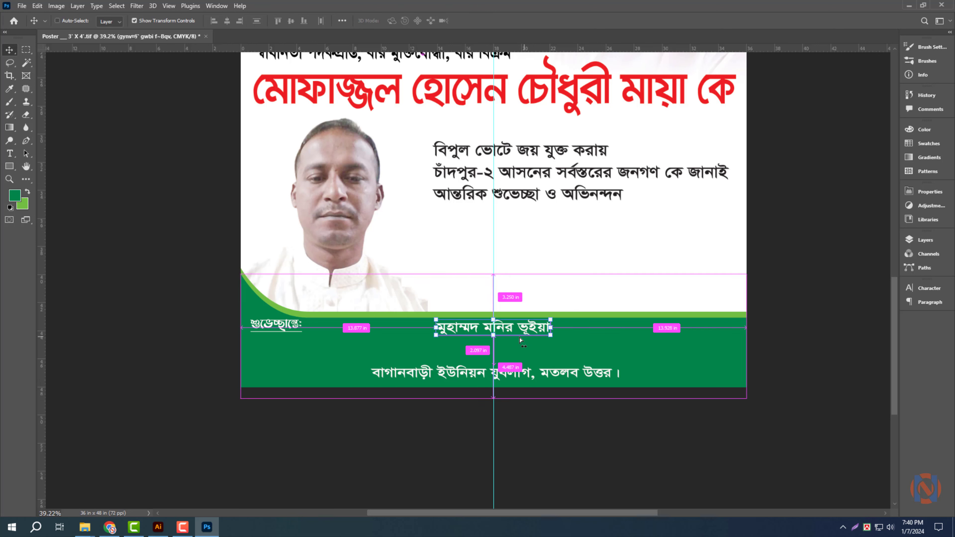
left_click_drag(493, 337, 504, 373)
left_click_drag(669, 345, 735, 346)
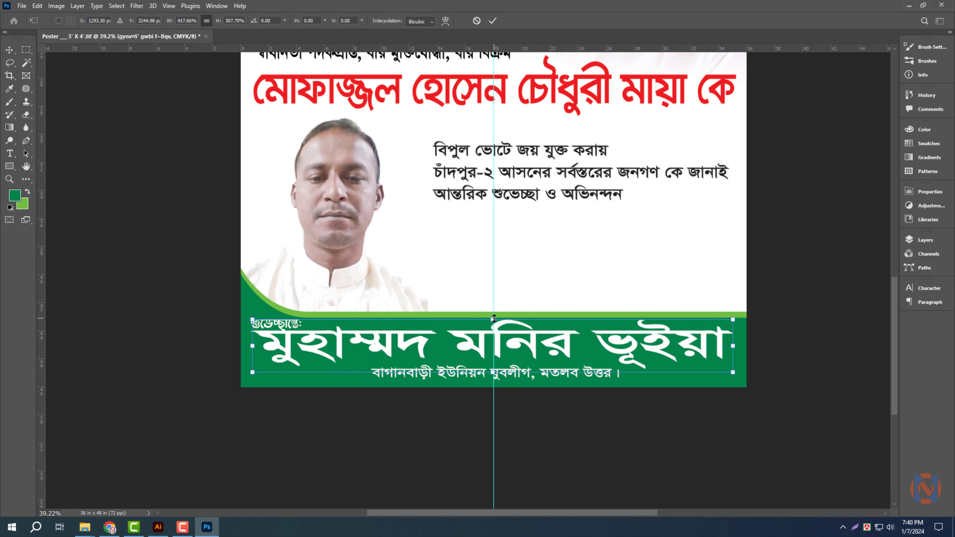
left_click_drag(493, 319, 493, 322)
key("Return")
Widen the union line to match the sender's name, and narrow both lines from the left to leave space for the heading
left_click(519, 372)
left_click_drag(620, 373, 734, 372)
key("Return")
left_click(527, 344, "shift")
left_click_drag(254, 353, 410, 357)
key("Return")
Enlarge the "শুভেচ্ছান্তে:" heading in the space left of the footer lines and colour it yellow
scroll(240, 349, "up", 4)
key("Return")
left_click(928, 288)
left_click(882, 345)
left_click(640, 281)
key("ctrl+z")
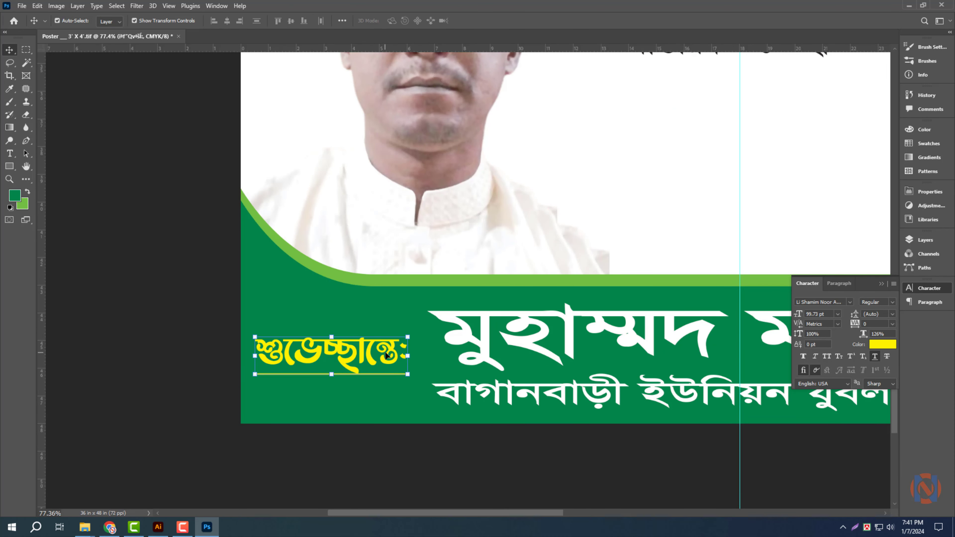
Stretch the yellow "শুভেচ্ছান্তে:" heading vertically to 137.91% while keeping its width at 100%
key("ctrl+t")
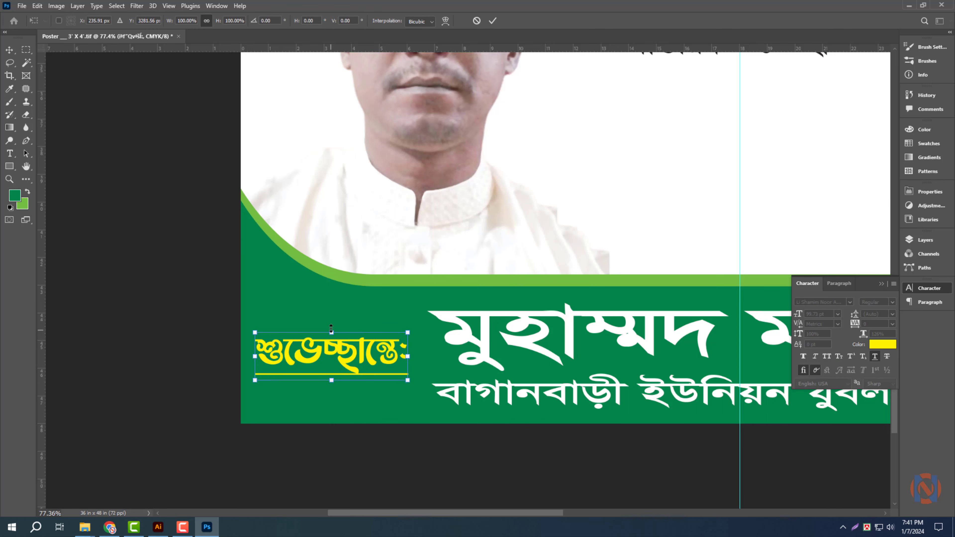
left_click_drag(330, 330, 331, 321)
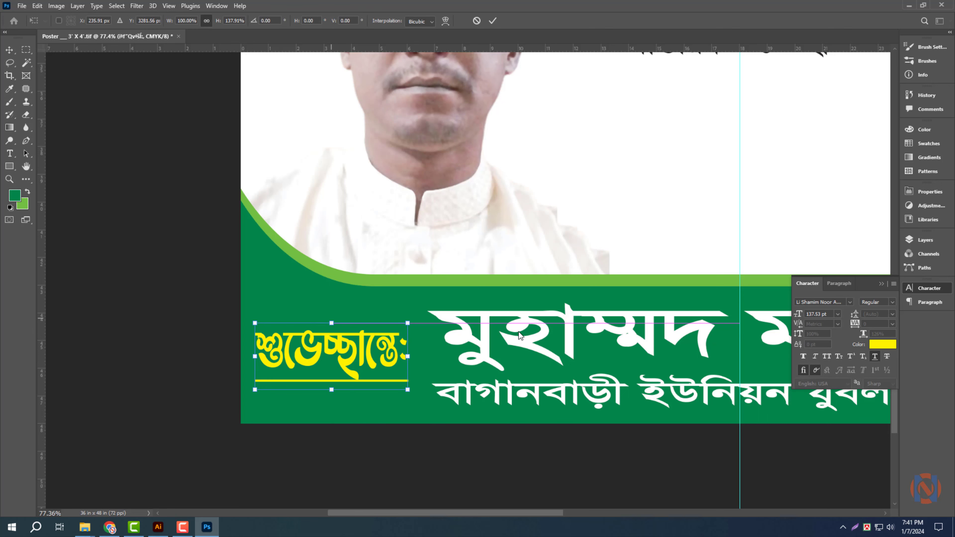
key("Return")
key("ctrl+0")
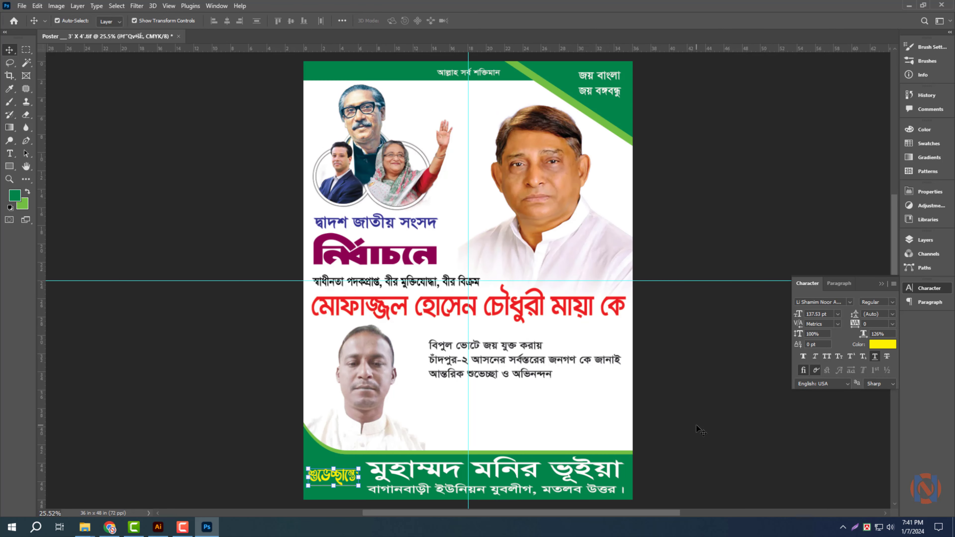
left_click(683, 429)
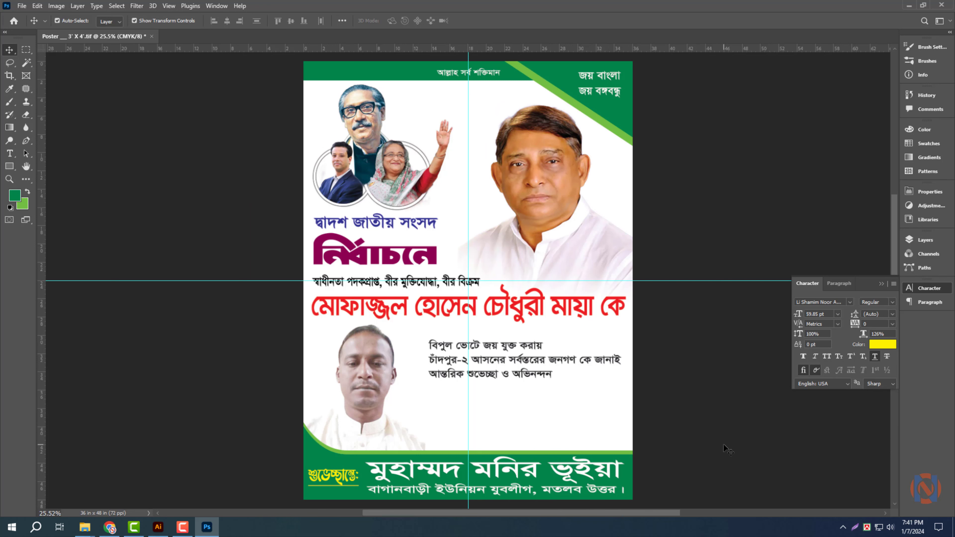
Centre-align the three-line greeting message beside the sender's portrait and shift it slightly towards the portrait
left_click_drag(536, 468, 568, 463)
left_click_drag(569, 308, 571, 362)
key("ctrl+0")
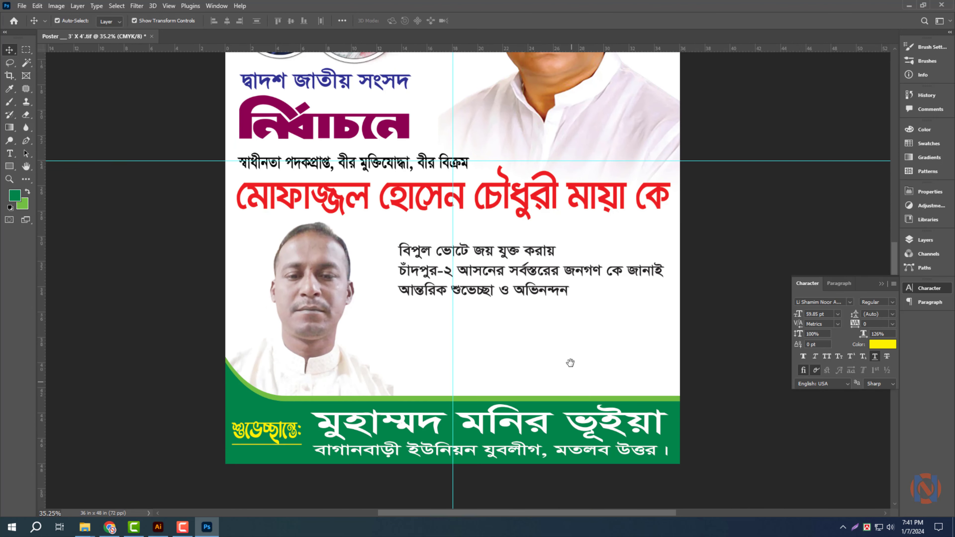
left_click(535, 283)
left_click(928, 304)
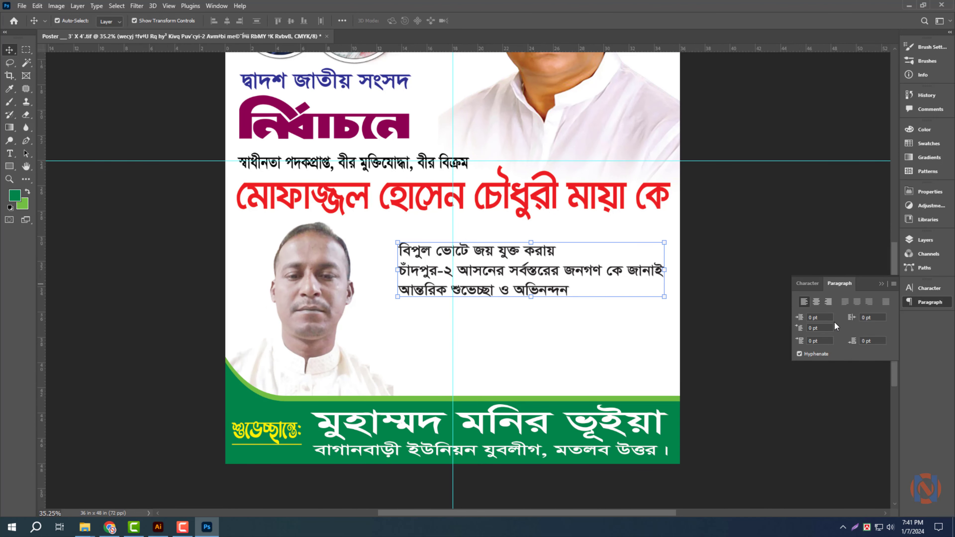
left_click(816, 301)
left_click_drag(629, 286, 604, 290)
Set the message's first line, "বিপুল ভোটে জয় যুক্ত করায়", in KongshoMJ Bold at 157 pt so it matches the second line's width
key("t")
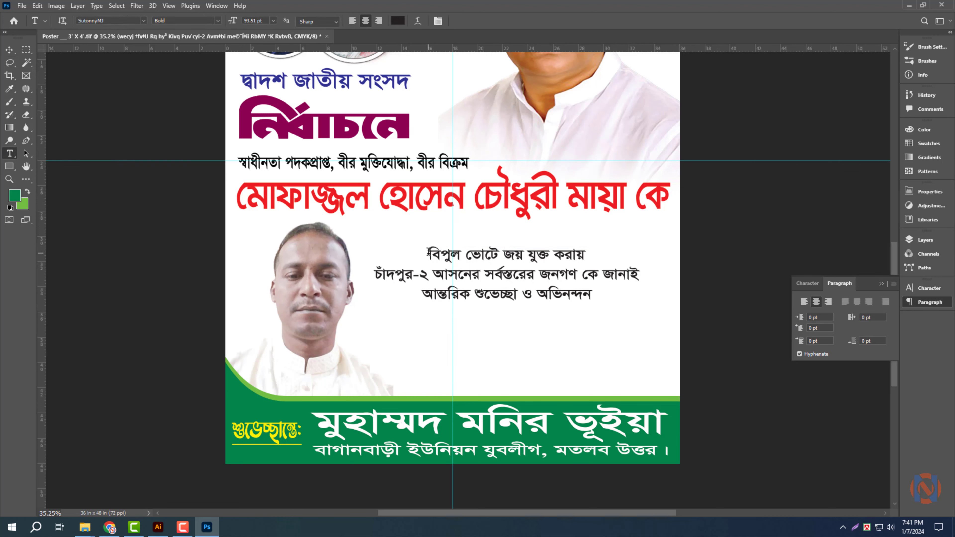
left_click_drag(428, 253, 638, 251)
left_click(929, 288)
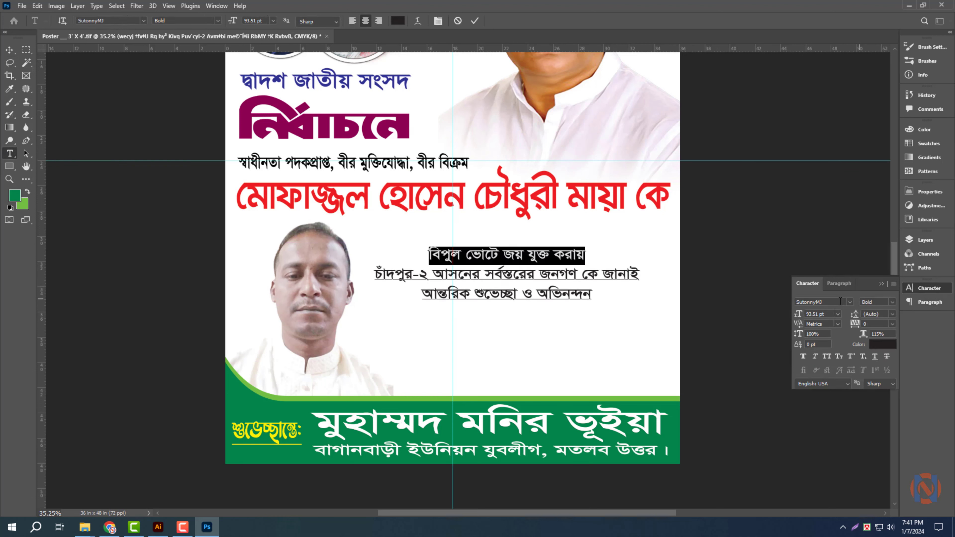
type("kong")
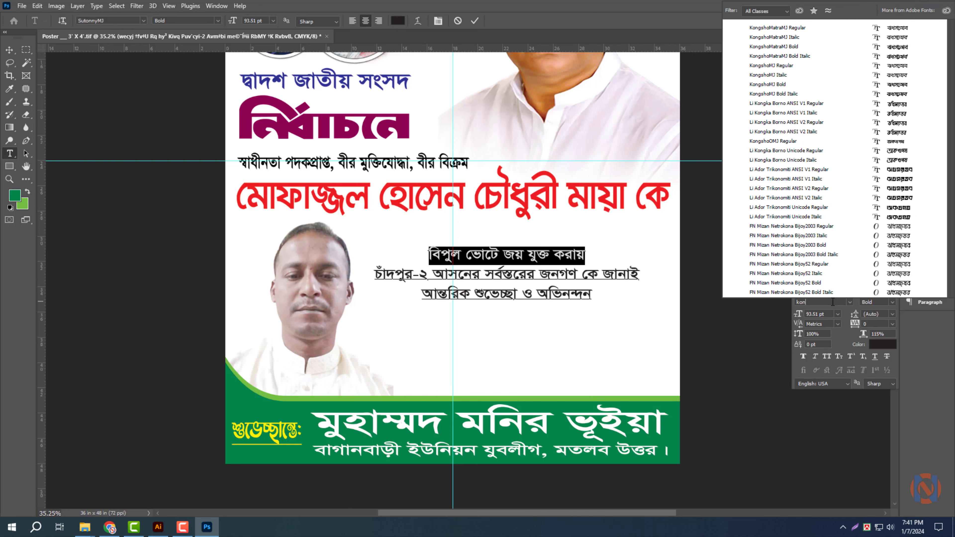
left_click(788, 390)
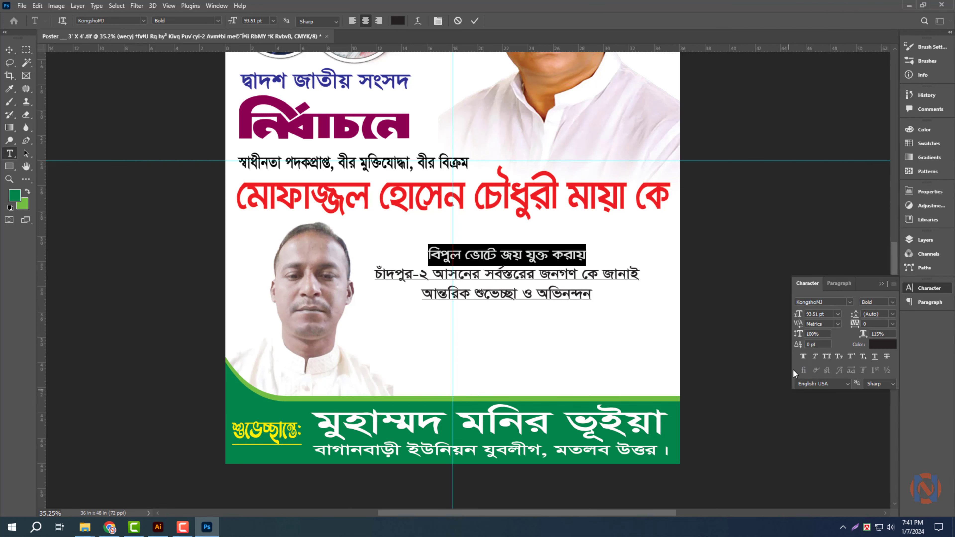
key("shift+Up")
key("shift+Up")
key("shift+Up")
key("shift+Up")
key("shift+Up")
key("shift+Up")
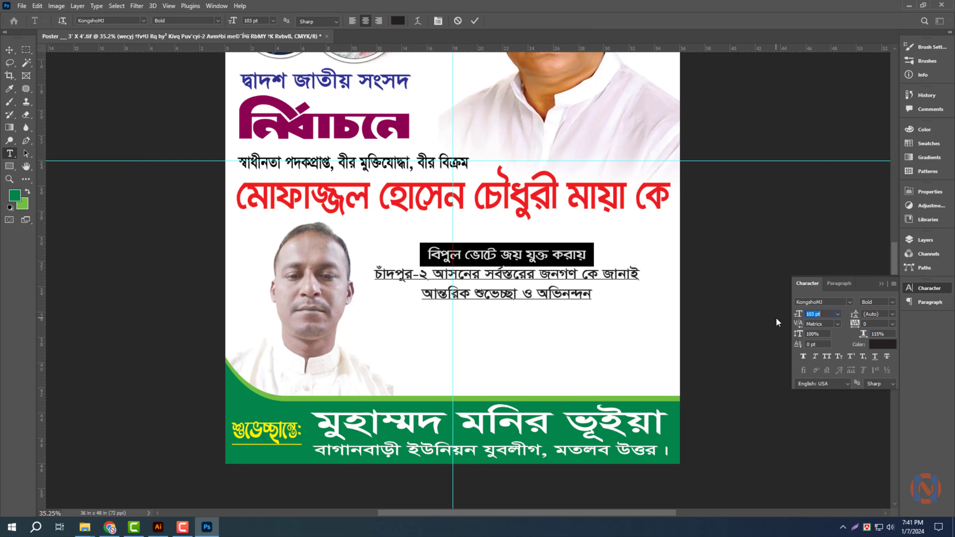
key("Up")
key("Up")
key("Up")
key("Up")
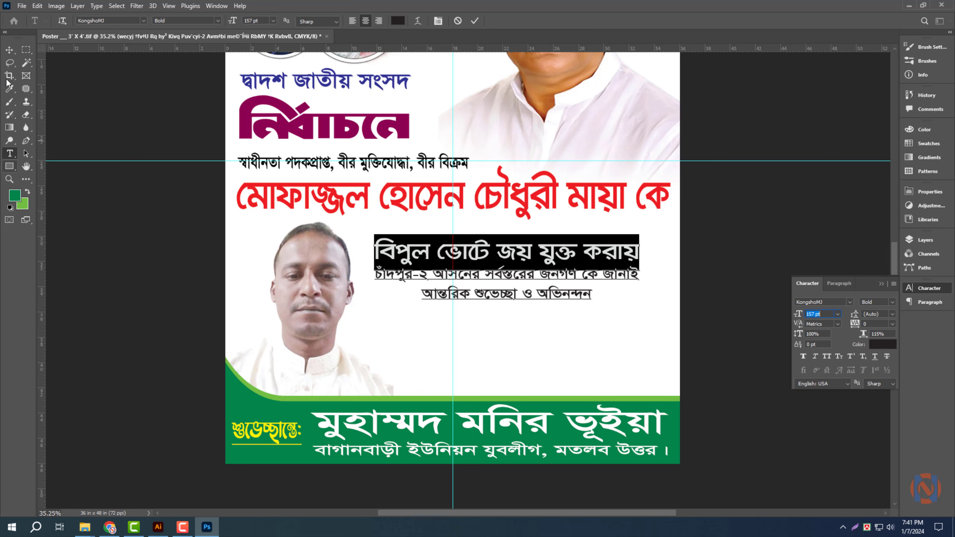
left_click(11, 53)
Copy the third line "আন্তরিক শুভেচ্ছা ও অভিনন্দন" and remove it from the message block
key("t")
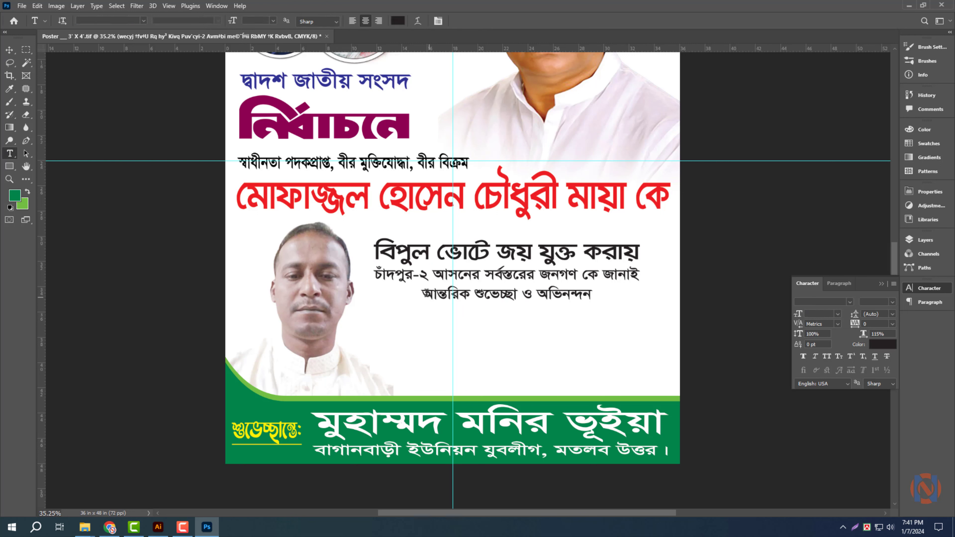
left_click_drag(425, 292, 644, 286)
key("ctrl+c")
key("BackSpace")
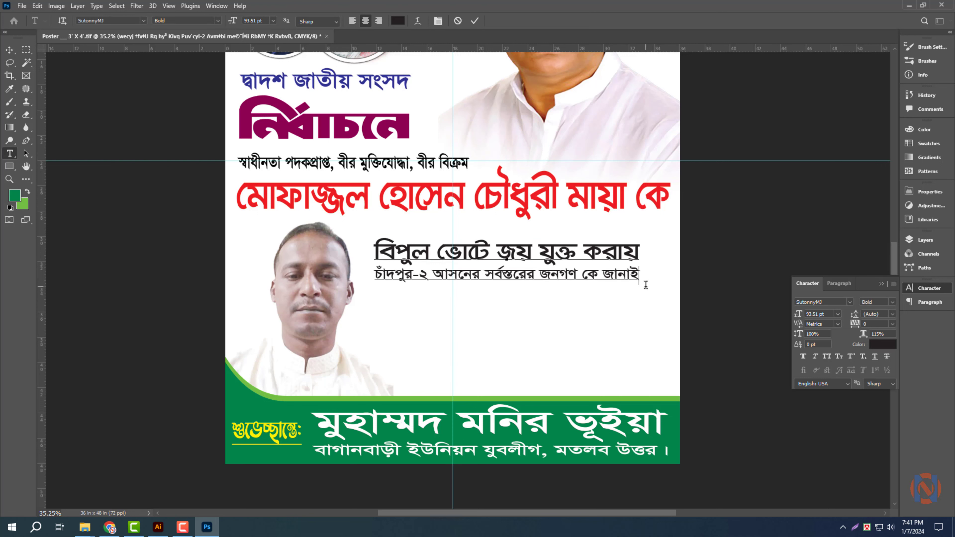
key("ctrl+Return")
key("v")
Duplicate the message below itself and replace the copy's text with "আন্তরিক শুভেচ্ছা ও অভিনন্দন", breaking the line after "আন্তরিক"
left_click_drag(533, 258, 568, 297)
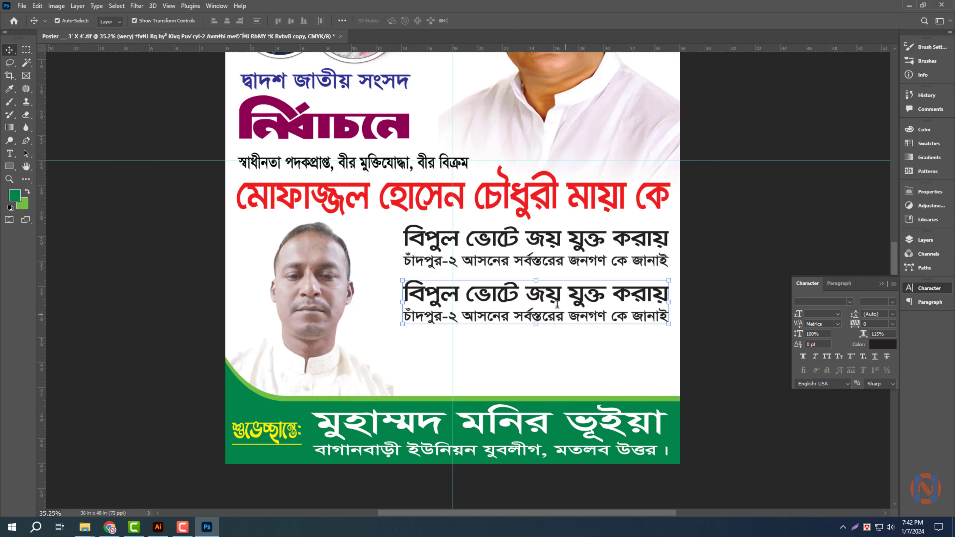
key("t")
left_click(569, 295)
key("ctrl+a")
key("ctrl+v")
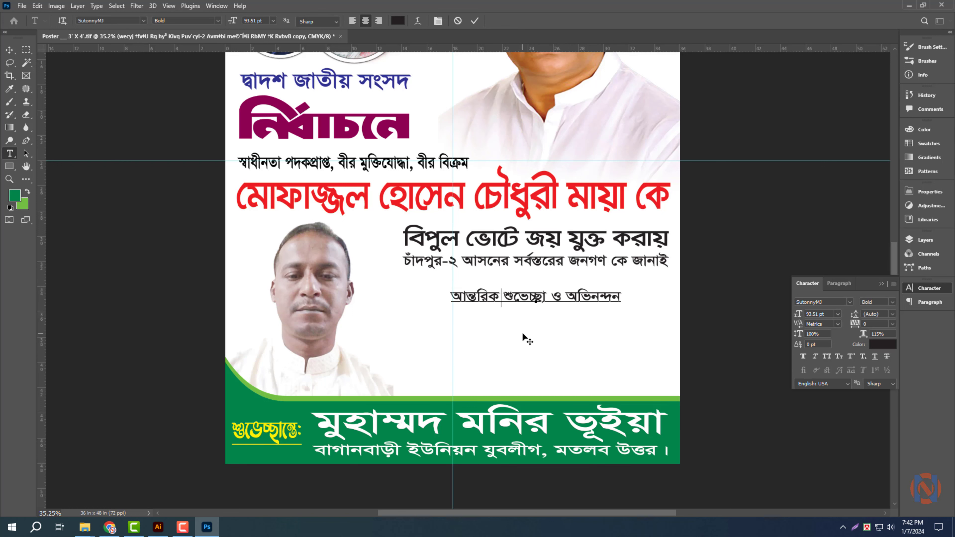
key("Return")
left_click(508, 343)
key("v")
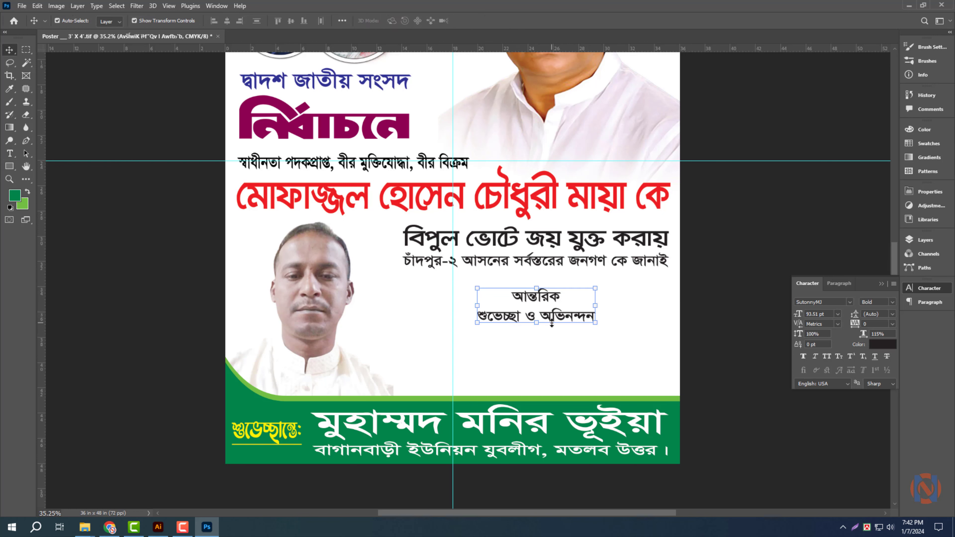
Colour the two-line message block blue with CMYK 100, 100, 0, 0
left_click(616, 256)
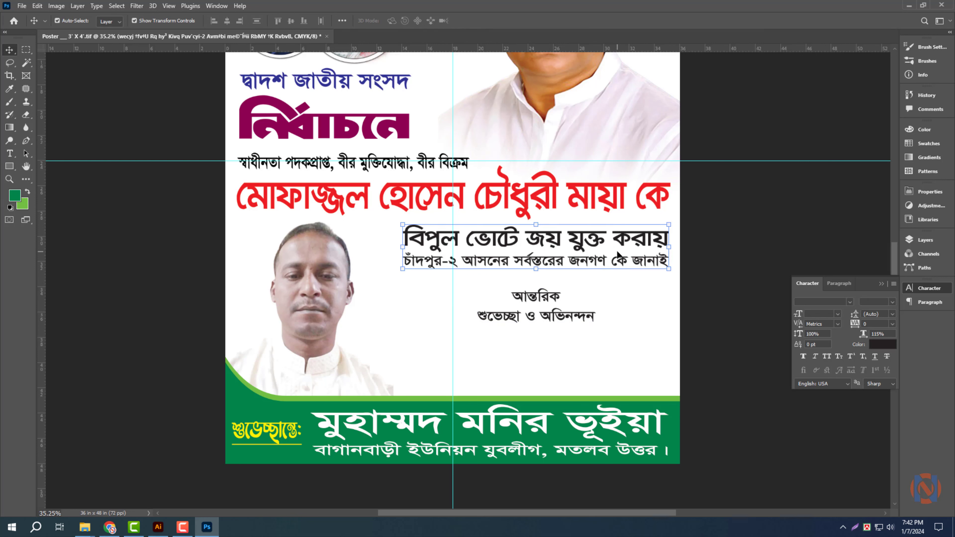
left_click(889, 344)
type("100")
key("Tab")
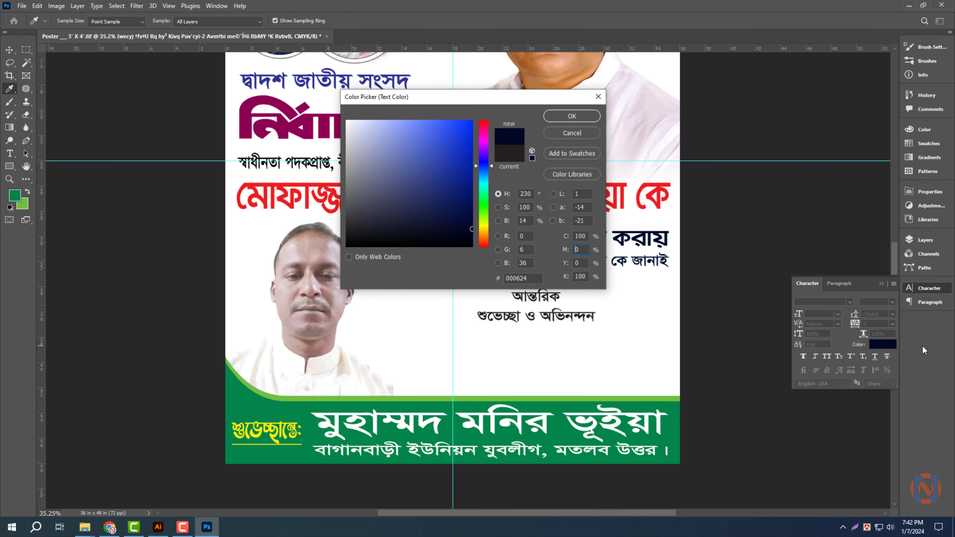
type("1000")
key("Return")
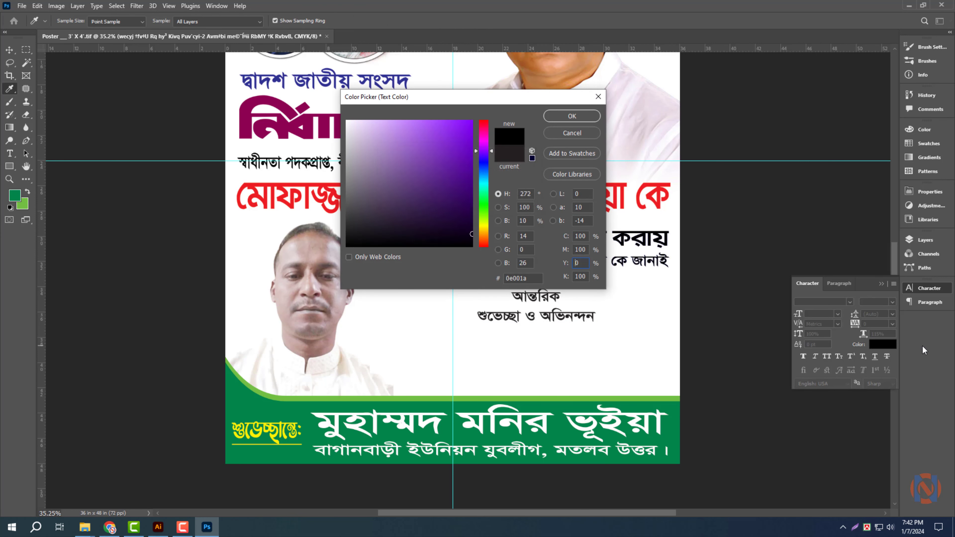
type("0")
key("Return")
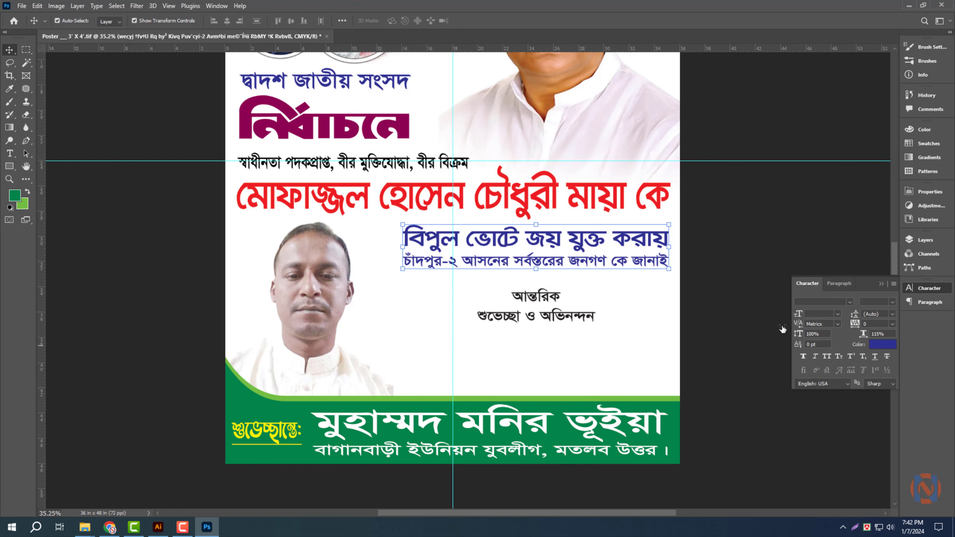
Colour the message's second line, starting "চাঁদপুর-২", black
key("t")
left_click_drag(405, 260, 680, 262)
left_click(882, 345)
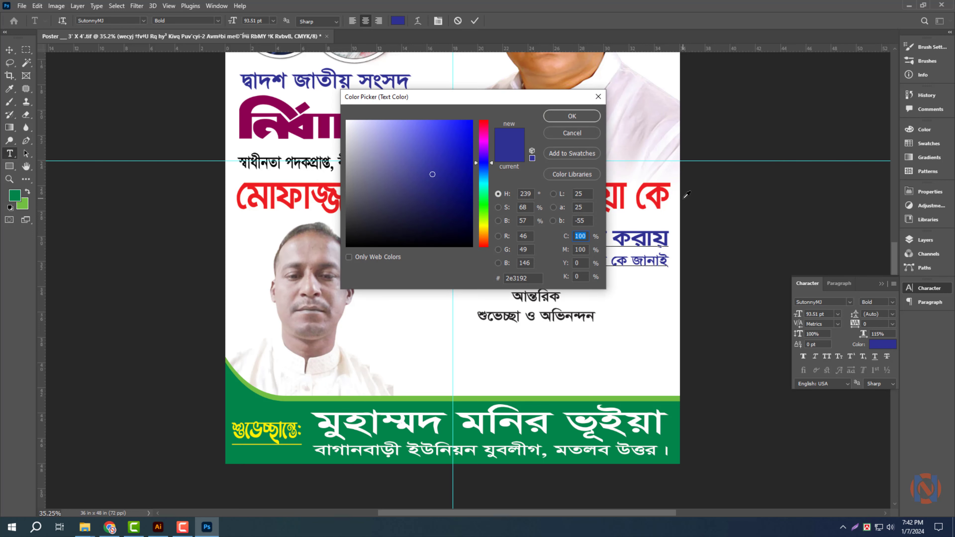
left_click_drag(432, 227, 486, 257)
left_click(574, 115)
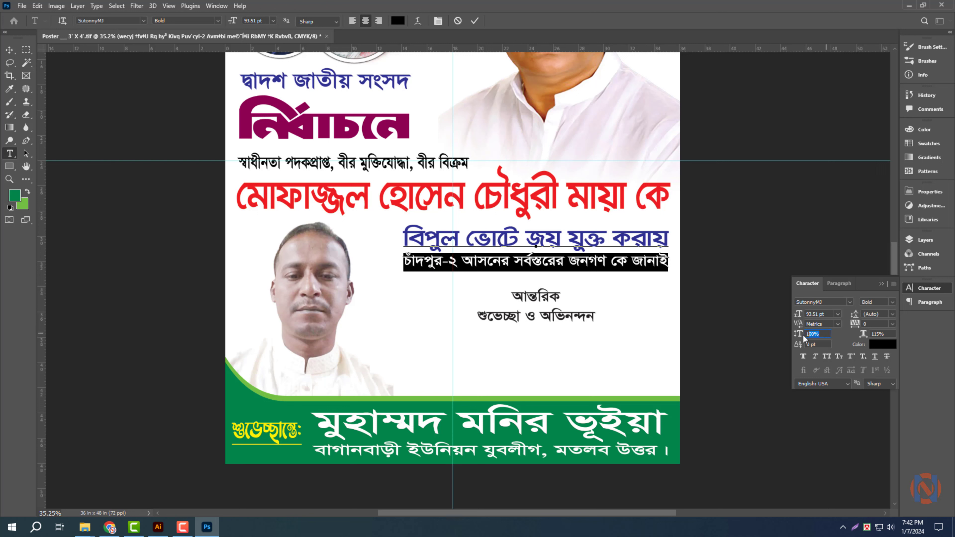
Give the black second line a 120% vertical scale and a -30 pt baseline shift
left_click_drag(797, 338, 835, 363)
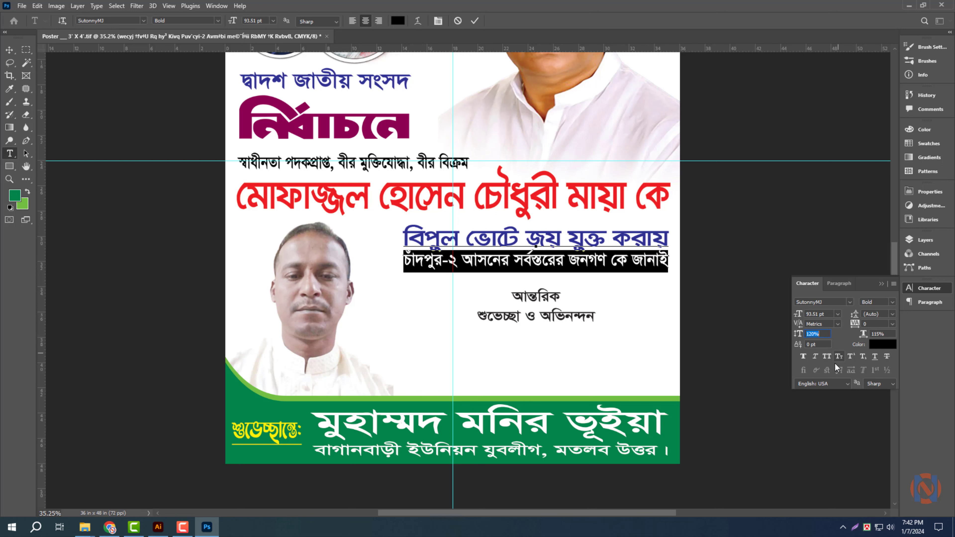
key("shift+Down")
key("shift+Down")
key("shift+Down")
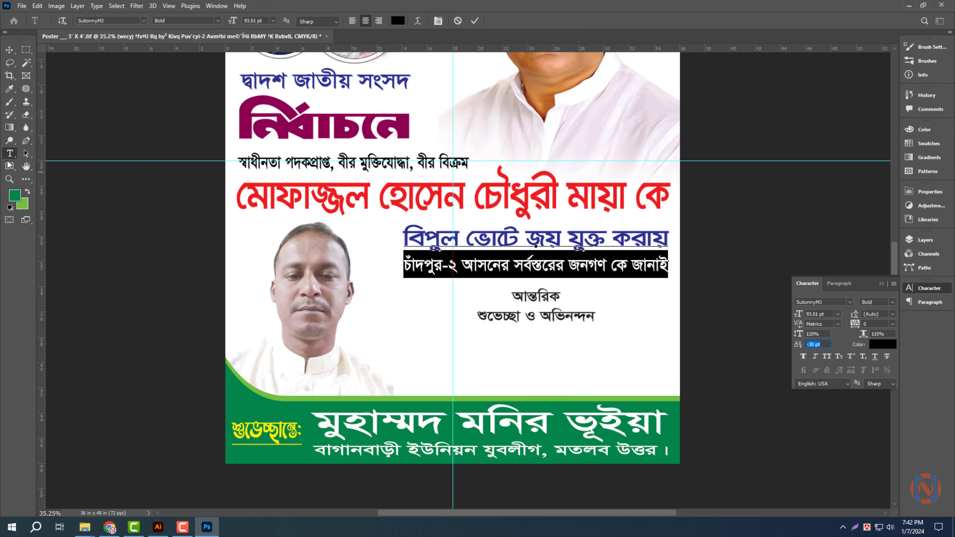
left_click(10, 50)
Cut the word "আন্তরিক" out of the lower greeting text, leaving only "শুভেচ্ছা ও অভিনন্দন"
left_click(562, 317)
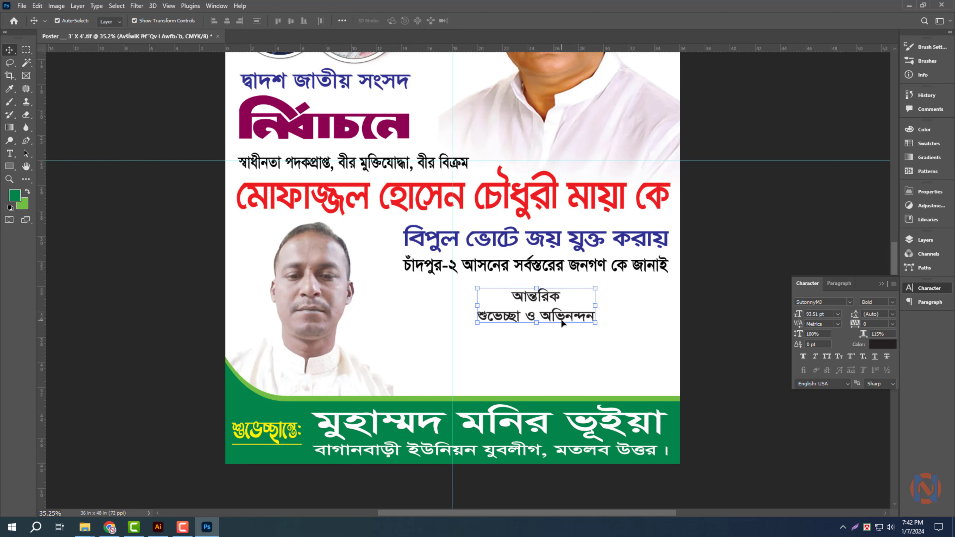
key("t")
double_click(516, 296)
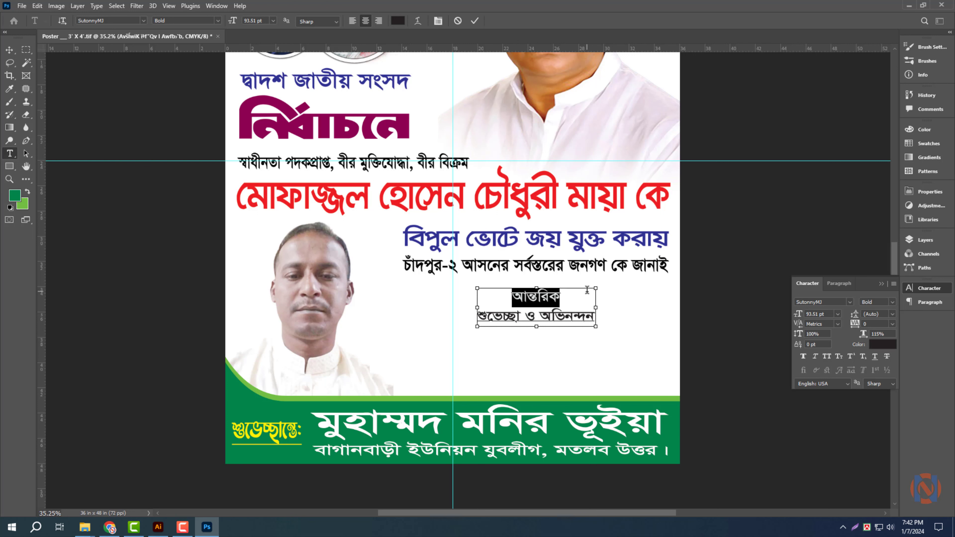
key("ctrl+x")
key("ctrl+Return")
key("v")
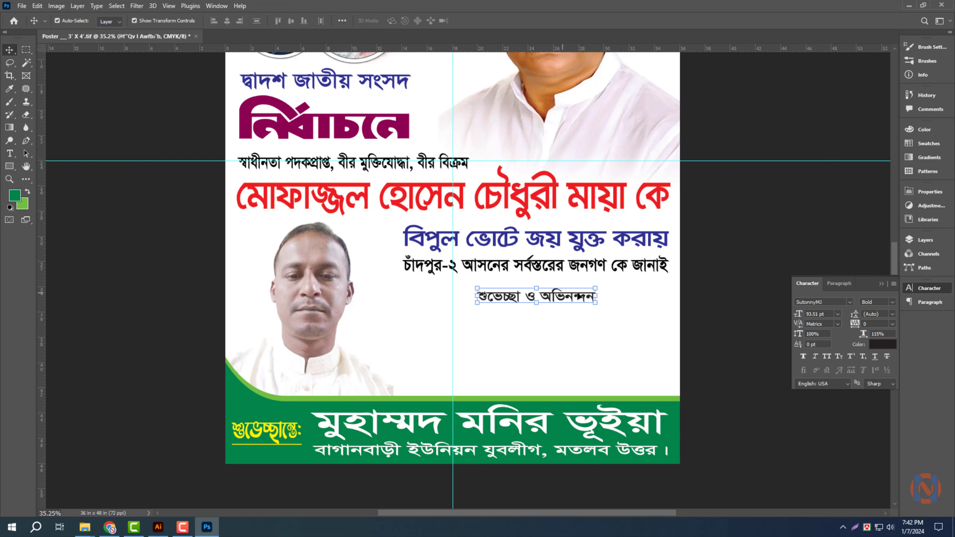
Duplicate the "শুভেচ্ছা ও অভিনন্দন" line below itself and replace the upper one's text with the cut word "আন্তরিক"
left_click_drag(577, 299, 578, 339)
double_click(553, 309)
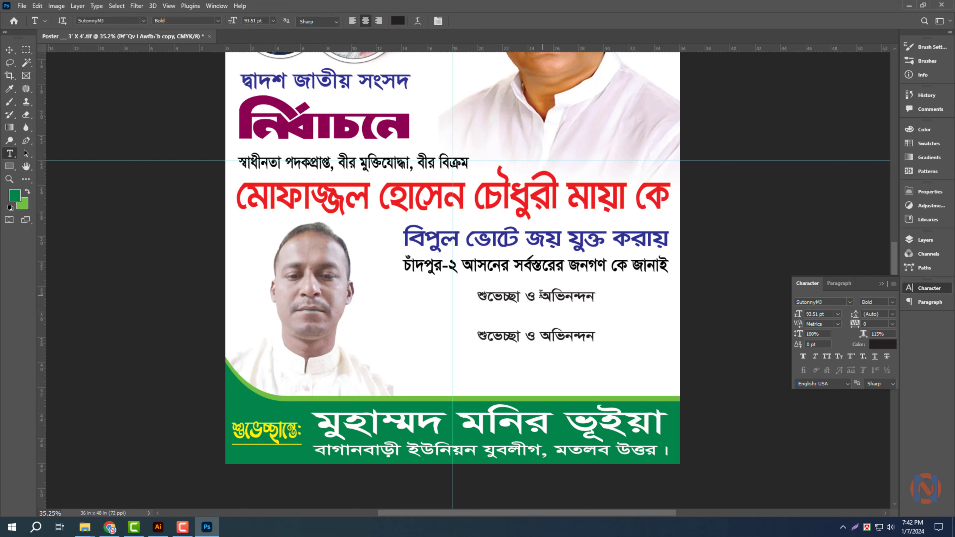
key("ctrl+v")
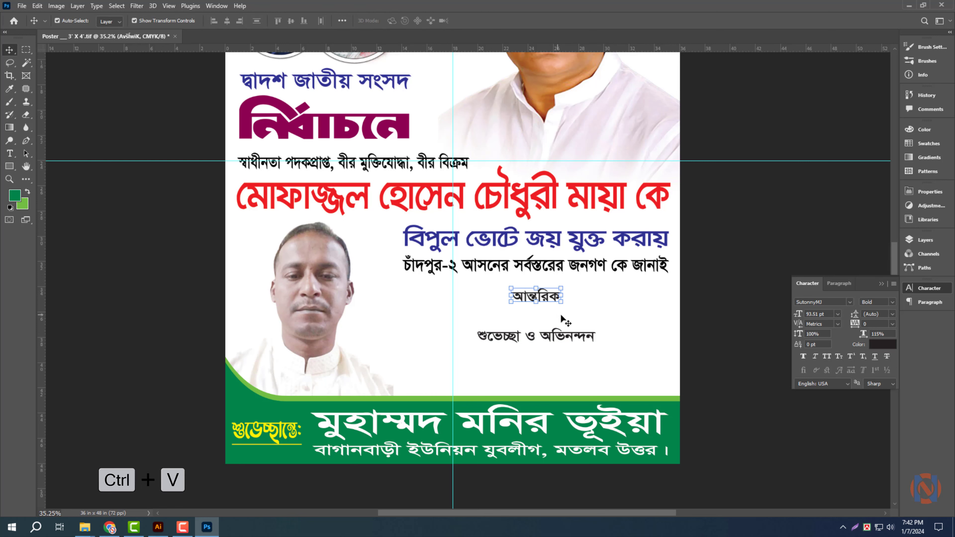
key("ctrl+Return")
type("v")
Set "আন্তরিক" in KongshoMJ Bold and colour it red with CMYK 0, 100, 100, 0
type("kongs")
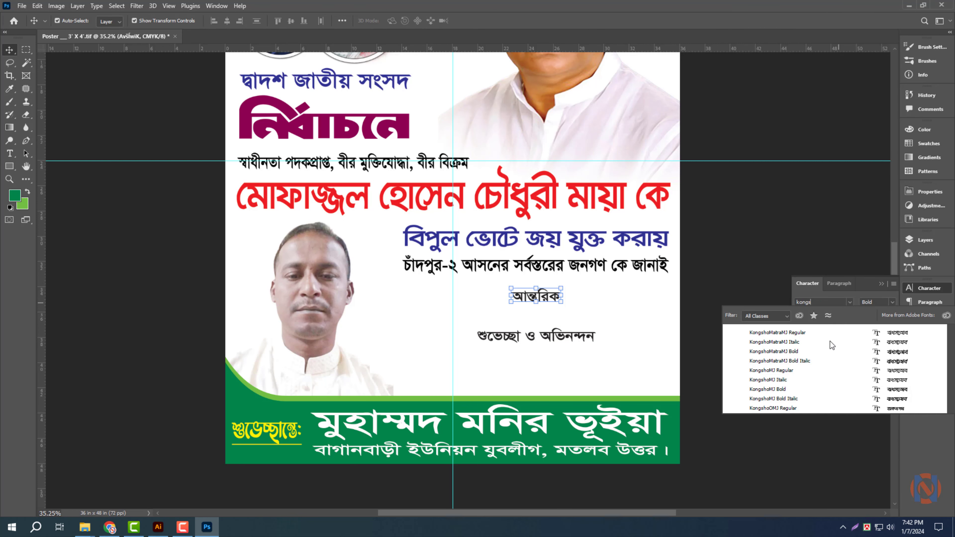
left_click(786, 388)
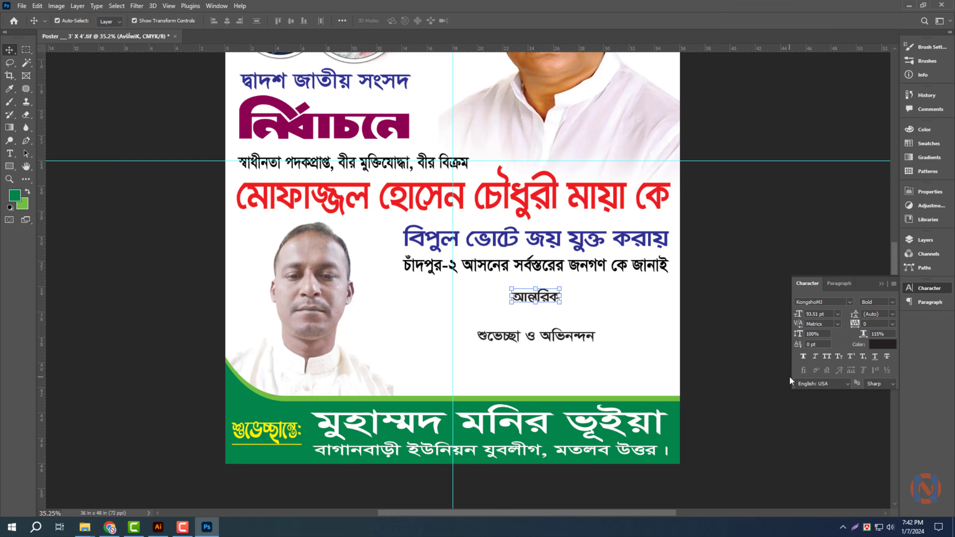
left_click(894, 347)
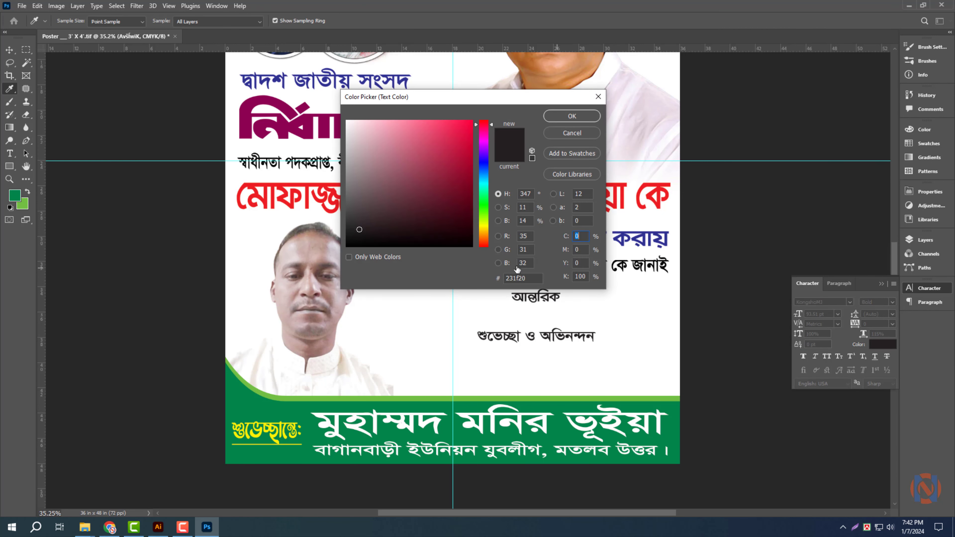
type("0")
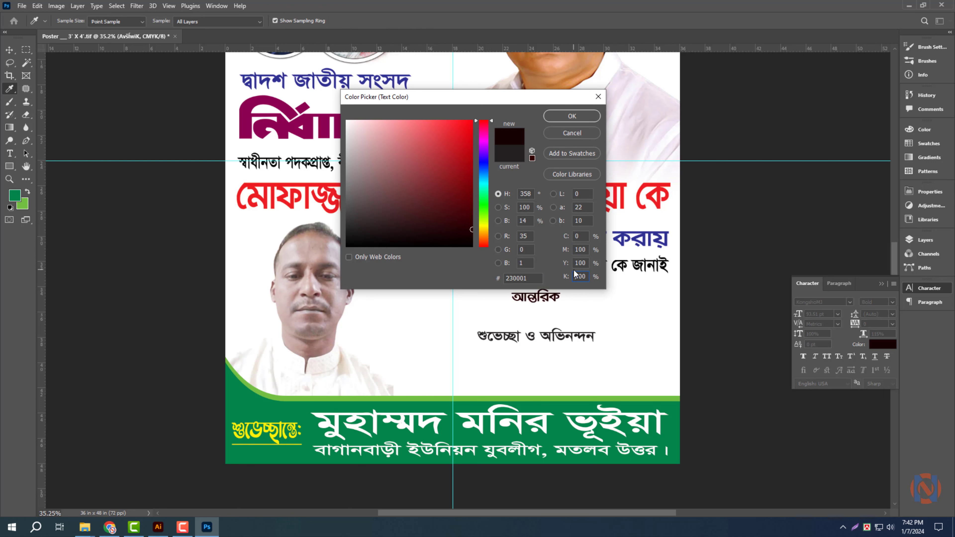
double_click(574, 271)
type("0")
key("Return")
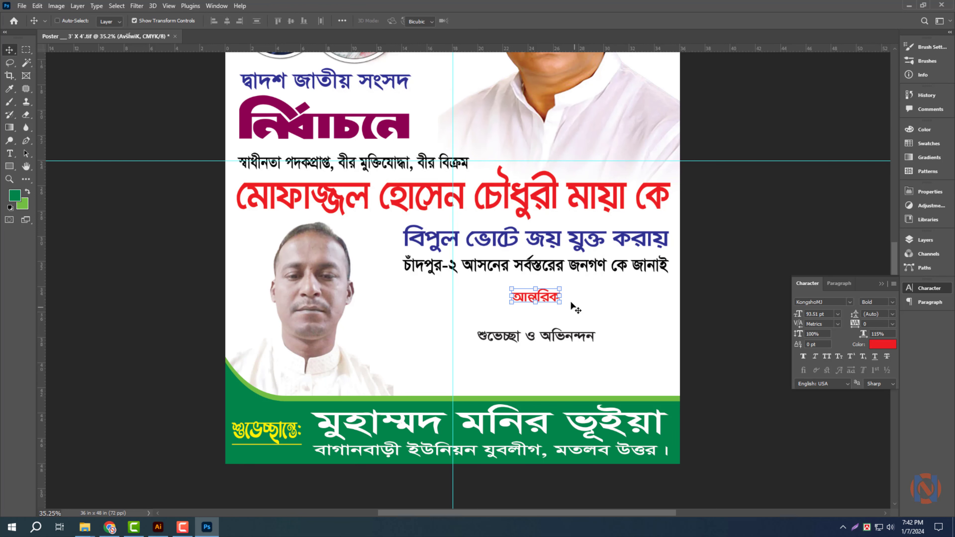
Enlarge the red "আন্তরিক" to fill the gap between the message and the "শুভেচ্ছা ও অভিনন্দন" line
left_click_drag(561, 296, 581, 308)
key("Return")
left_click(591, 356)
Set the "শুভেচ্ছা ও অভিনন্দন" line in the font Li Ador Noirrit A-V1 Bold
left_click(576, 339)
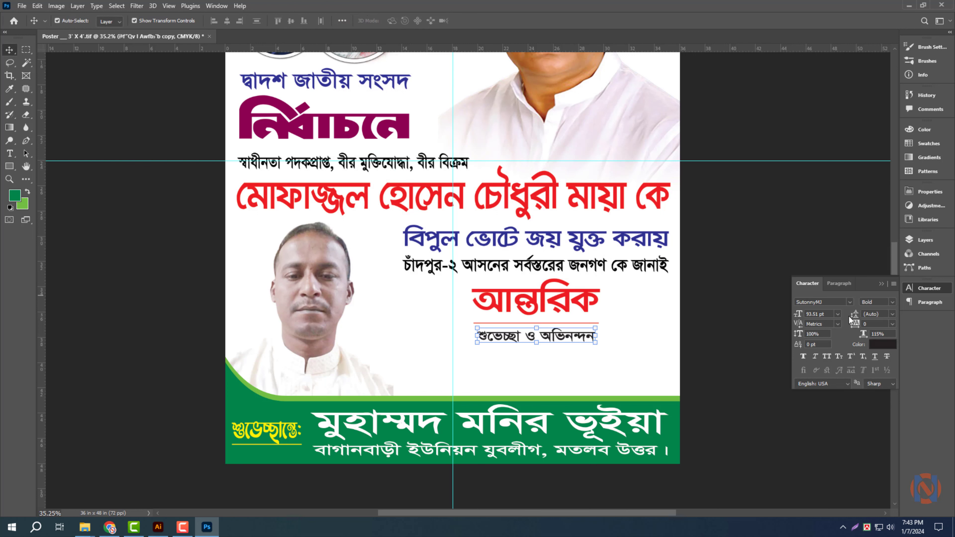
type("li n")
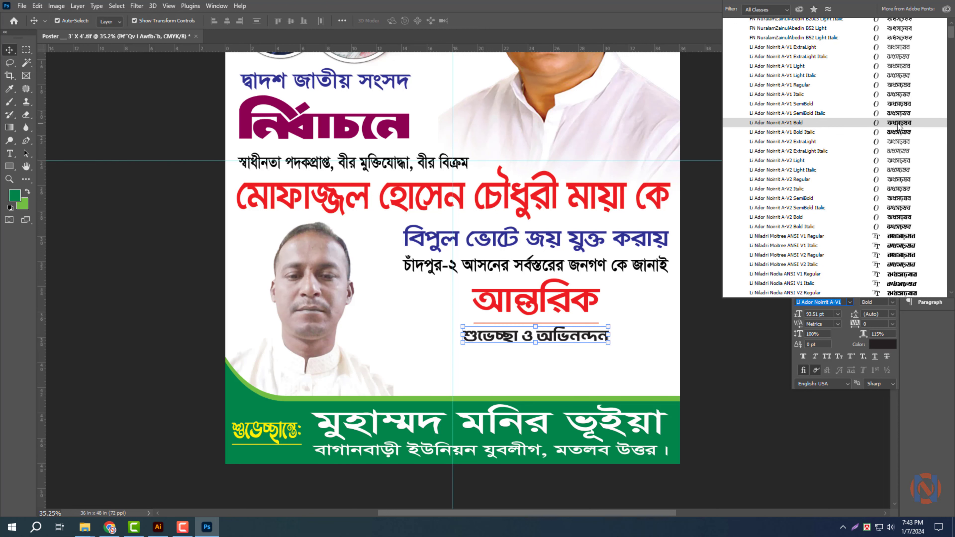
left_click(898, 124)
Enlarge the "শুভেচ্ছা ও অভিনন্দন" line to the width of the message above and stretch it taller to fill the space above the green footer
key("ctrl+t")
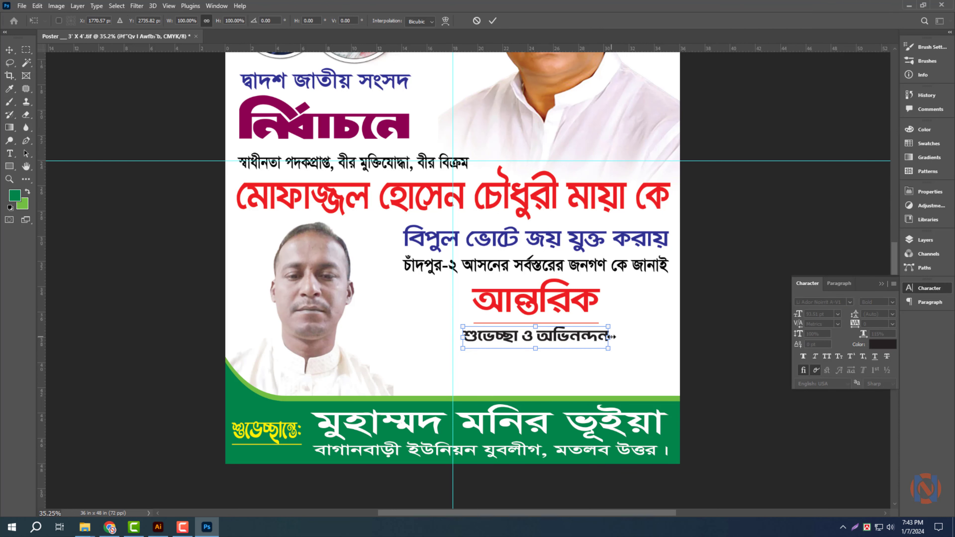
left_click_drag(611, 337, 677, 318)
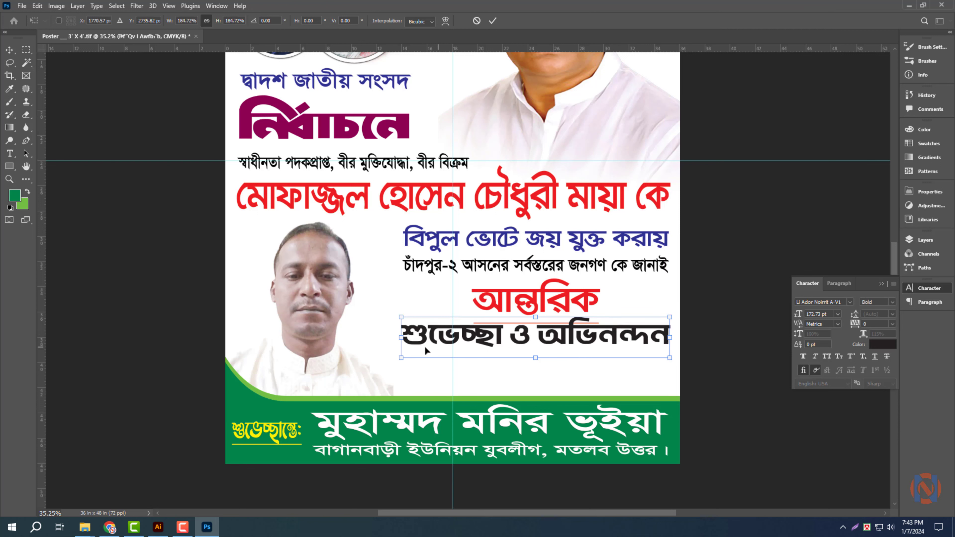
left_click_drag(400, 337, 404, 338)
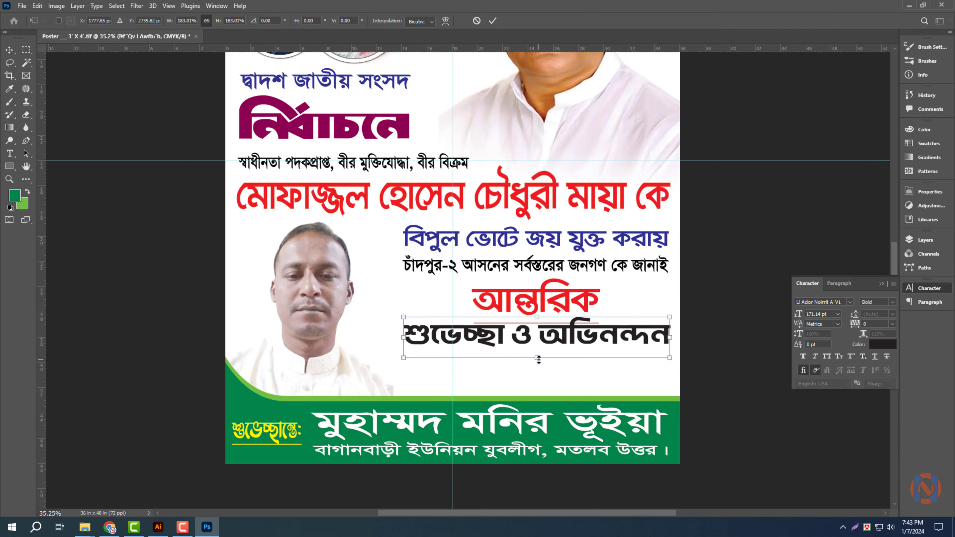
left_click_drag(579, 336, 579, 350)
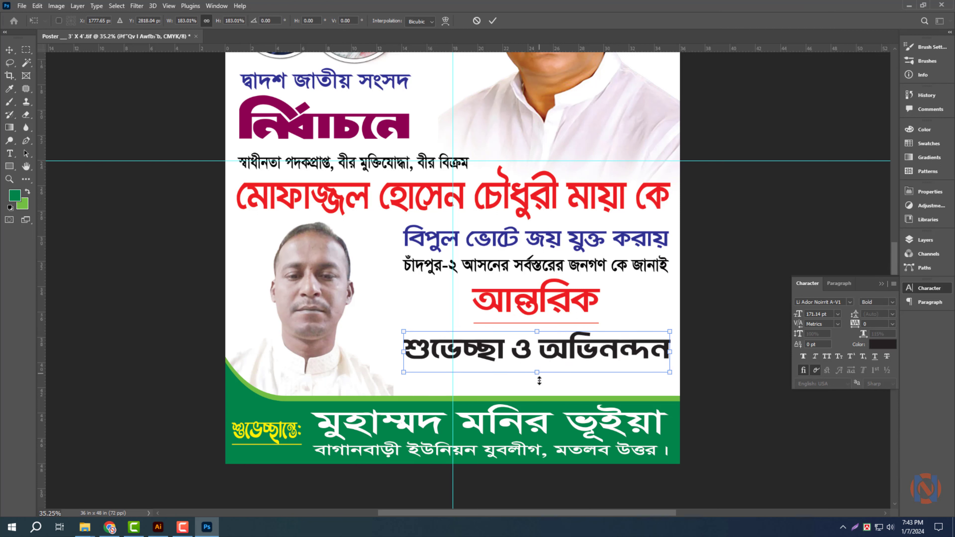
left_click_drag(541, 376, 543, 395)
key("Return")
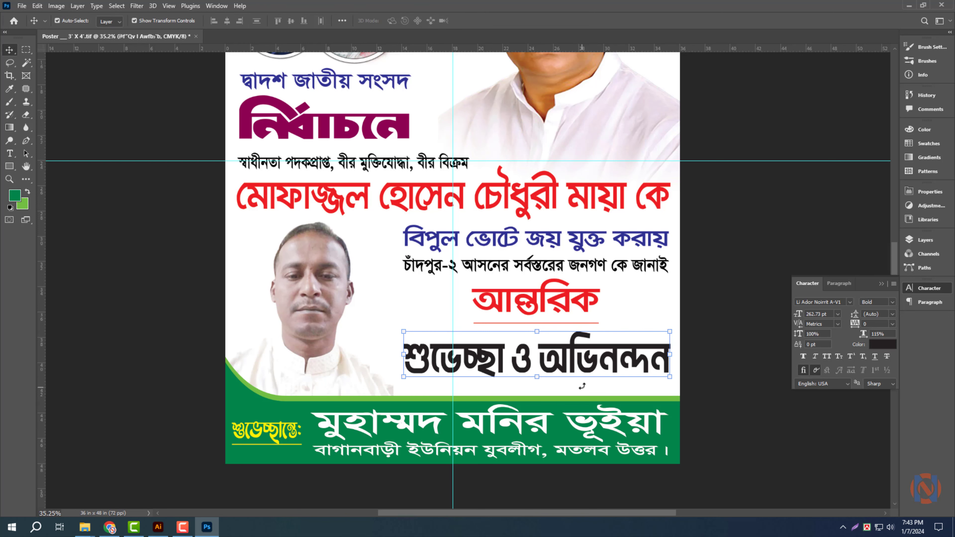
Colour the "শুভেচ্ছা ও অভিনন্দন" line red with CMYK 0, 100, 100, 0
left_click(572, 312)
scroll(573, 312, "up", 2)
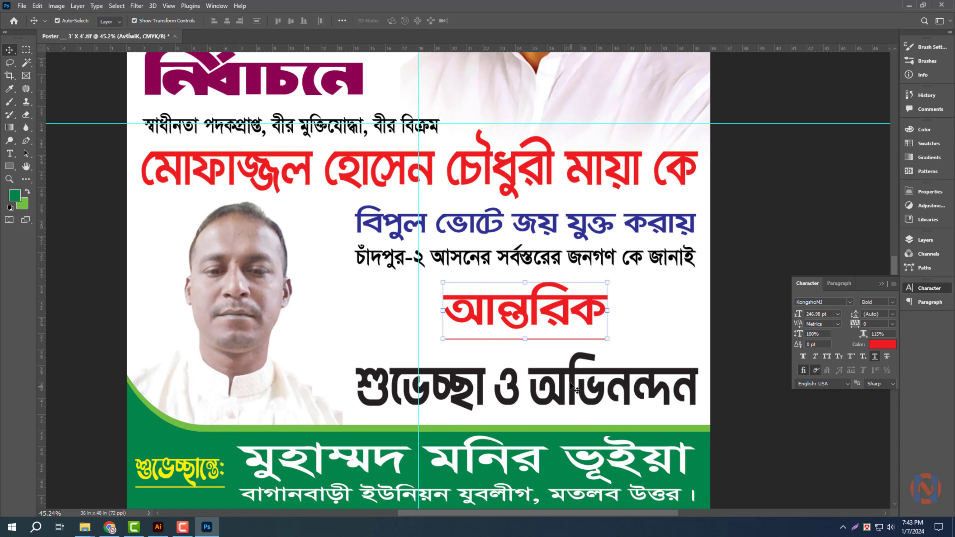
left_click(571, 384)
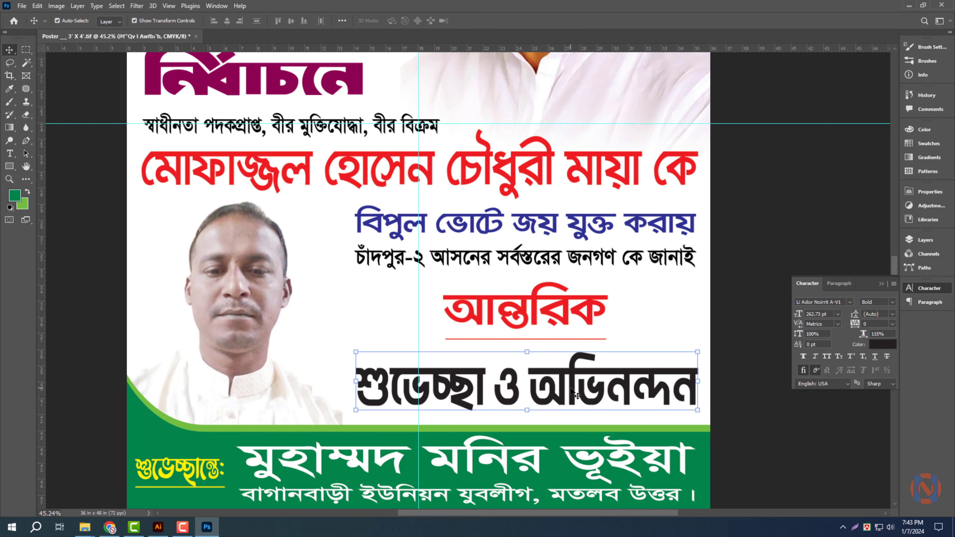
left_click(887, 348)
type("0")
key("Tab")
type("1000")
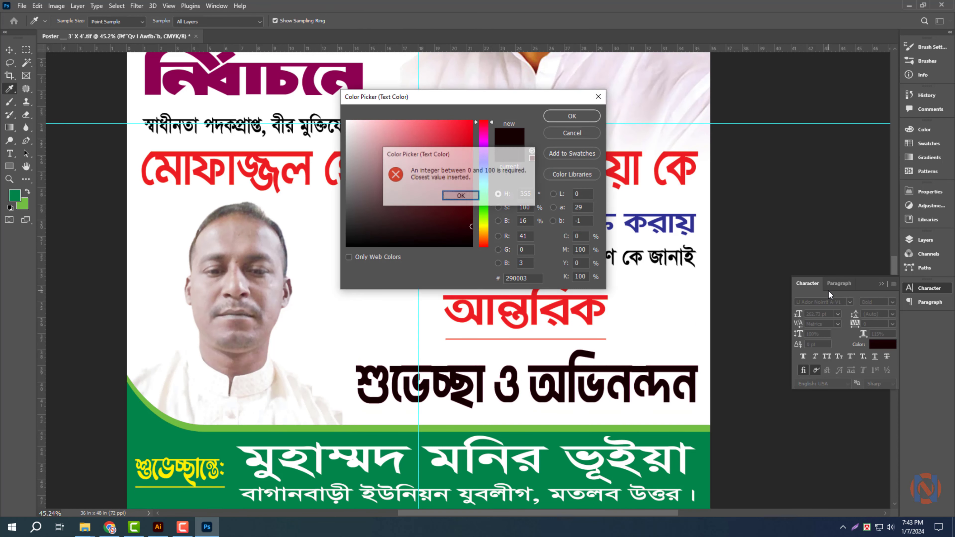
key("Return")
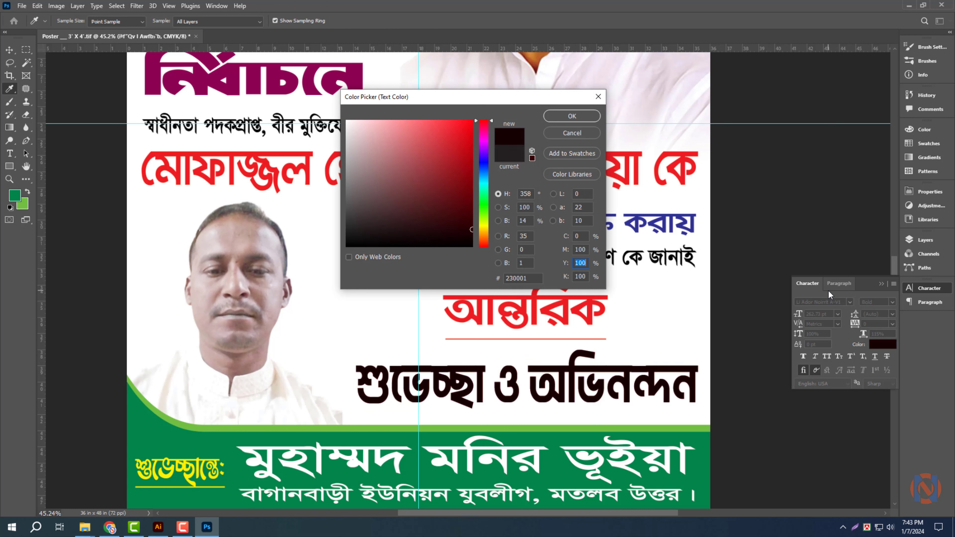
type("0")
key("Return")
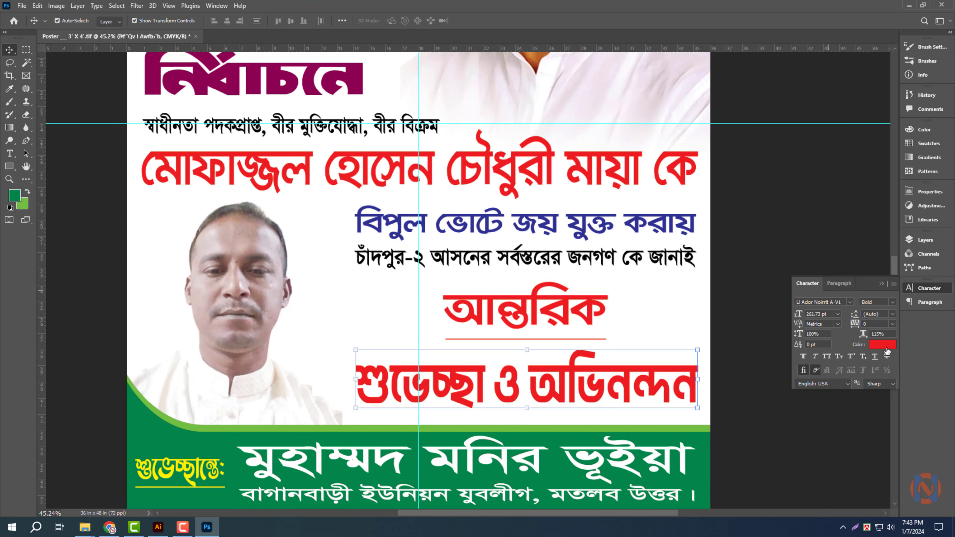
Save the poster and hide its guides
left_click(805, 209)
key("ctrl+0")
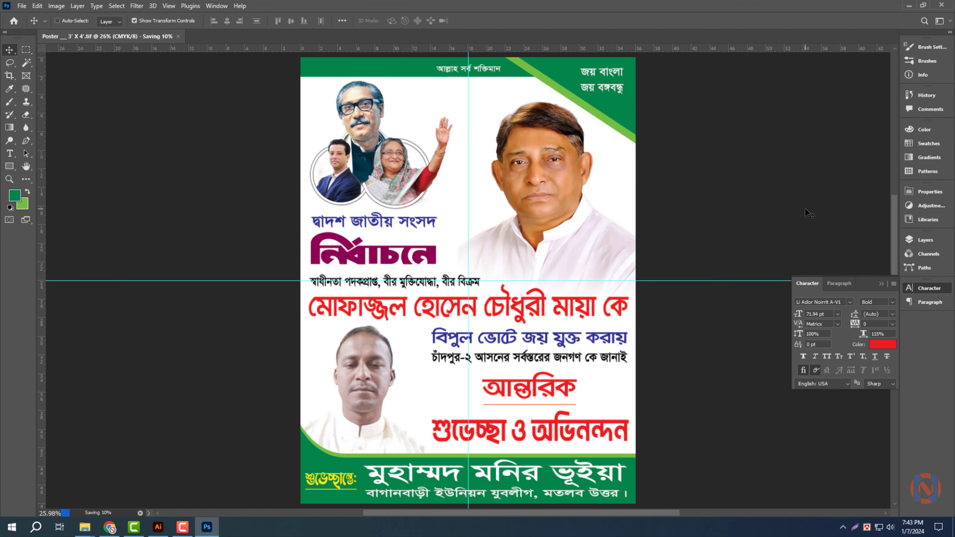
key("ctrl+semicolon")
Give the "শুভেচ্ছা ও অভিনন্দন" layer a white 12 px outside stroke and a drop shadow
left_click(566, 434)
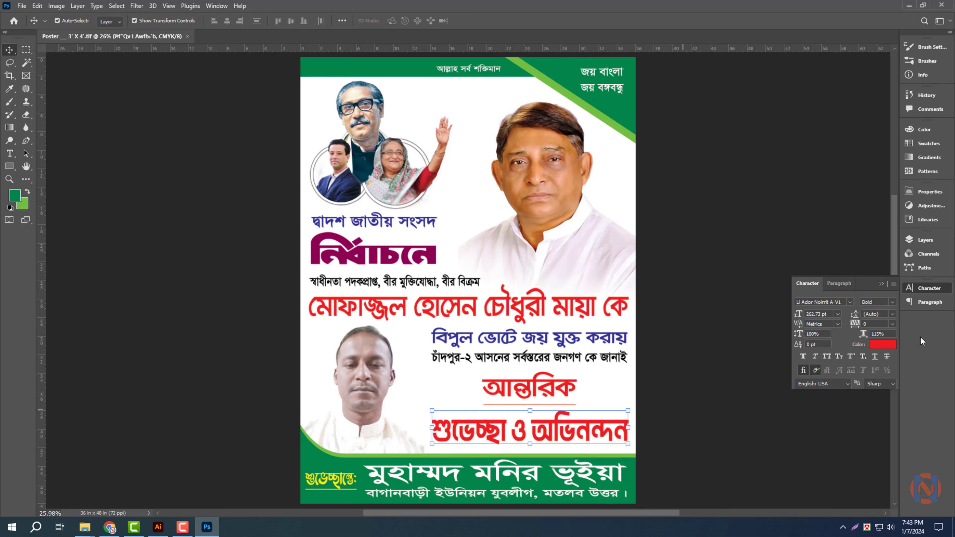
left_click(925, 240)
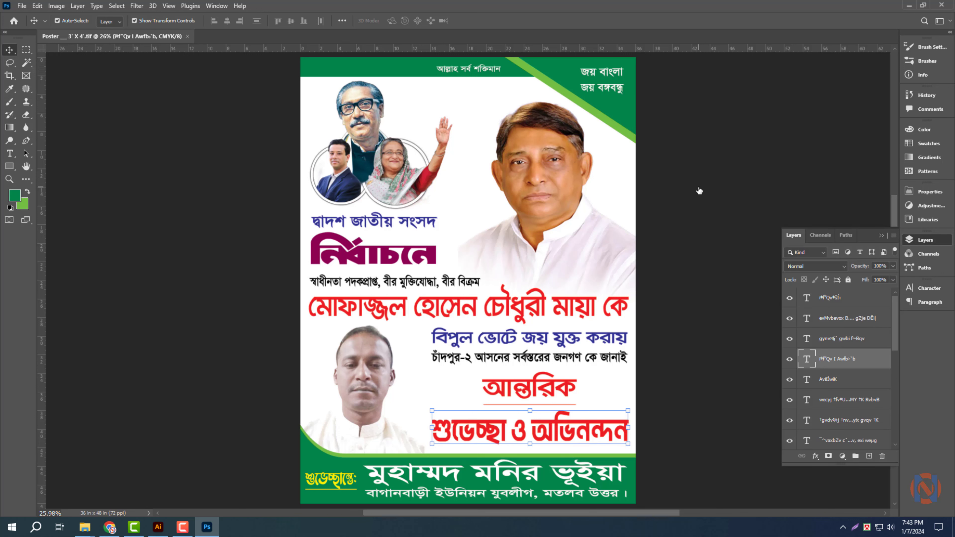
key("alt+l")
key("y")
key("d")
left_click(588, 197)
left_click(723, 222)
left_click_drag(799, 151, 771, 150)
type("12")
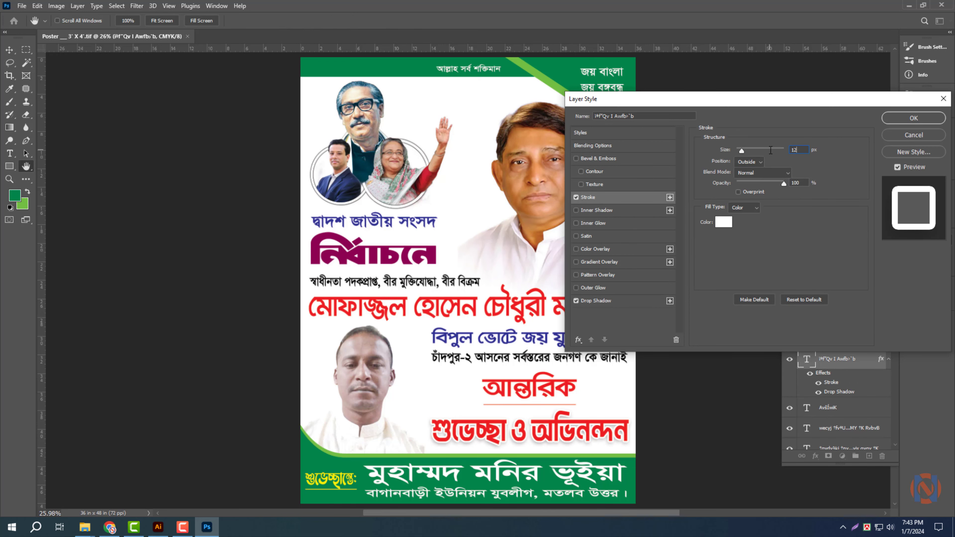
left_click(623, 303)
left_click(913, 118)
Paste the same stroke and drop shadow onto the five text layers from "আন্তরিক" through "নির্বাচনে", and save the poster
left_click(872, 409)
key("alt+shift+[")
key("alt+shift+[")
key("alt+shift+[")
key("alt+shift+[")
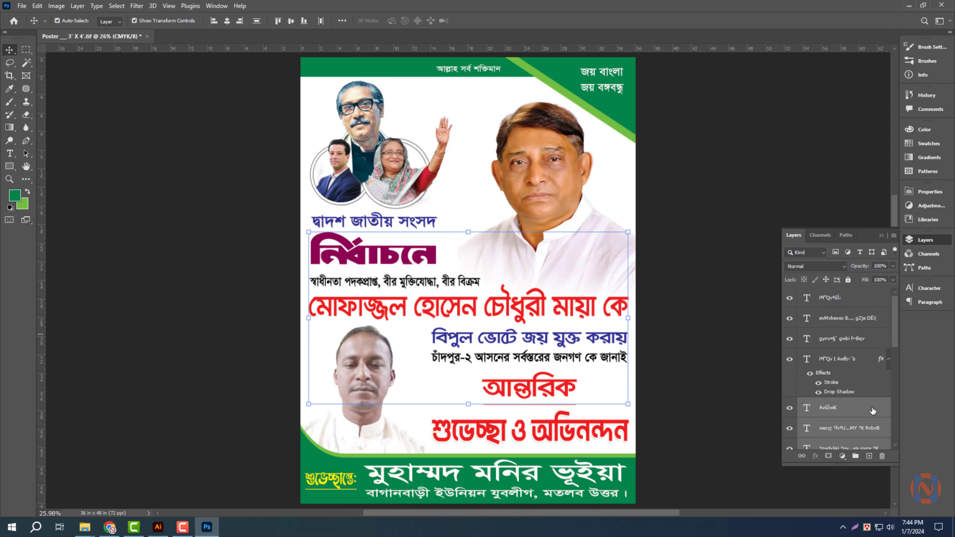
right_click(872, 410)
left_click(809, 431)
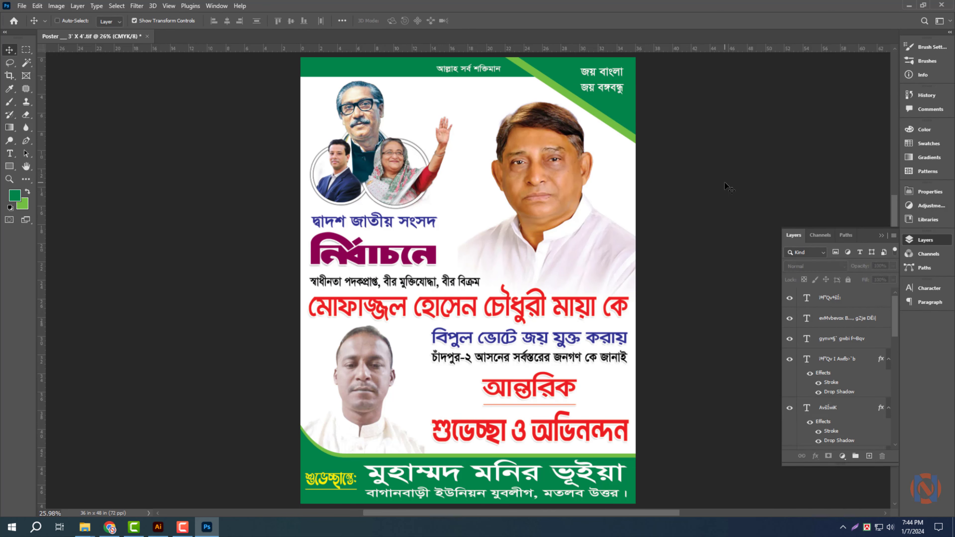
key("ctrl+s")
Open the vector banner artwork 2083224 from the Background folder of All Design (E:) in Illustrator
mouse_move(84, 527)
left_click(274, 484)
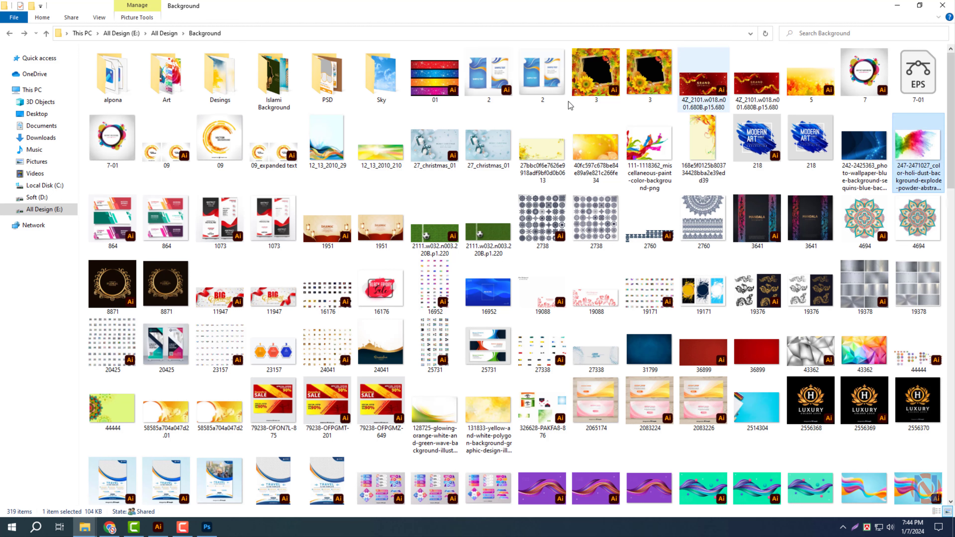
double_click(653, 401)
Ungroup the artwork and cut out the orange-yellow wave banner, cleared of its text and rotated upright
left_click(391, 267)
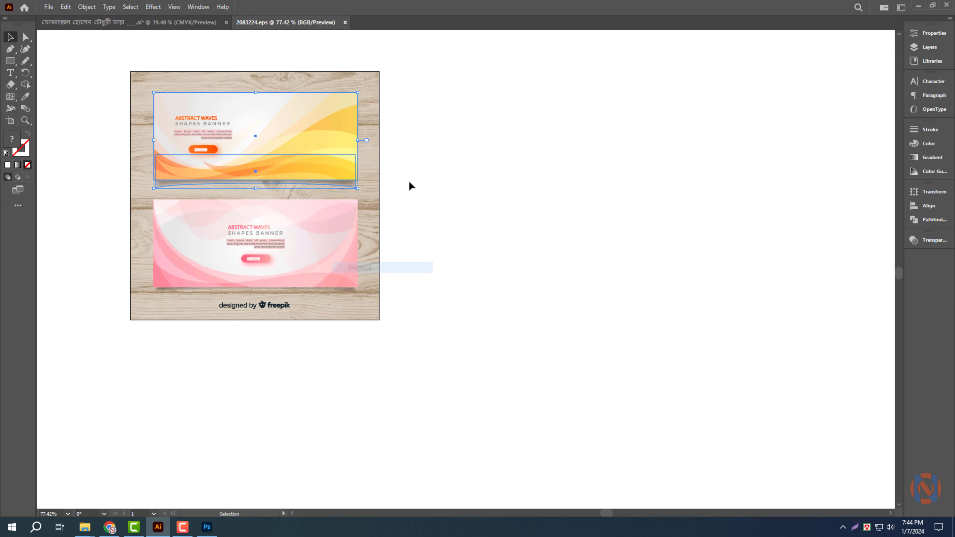
left_click_drag(244, 179, 578, 236)
double_click(578, 236)
key("Delete")
key("Escape")
left_click_drag(698, 148, 639, 304)
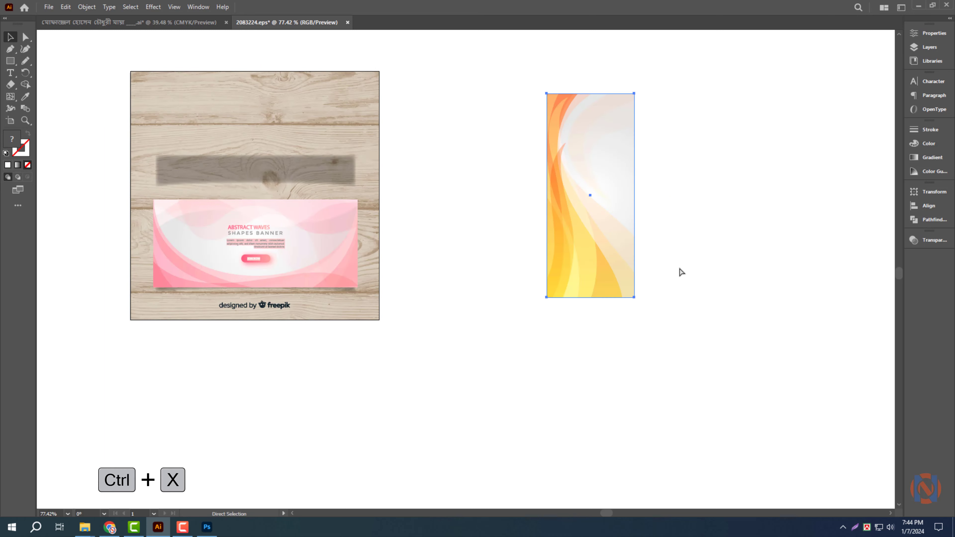
key("ctrl+x")
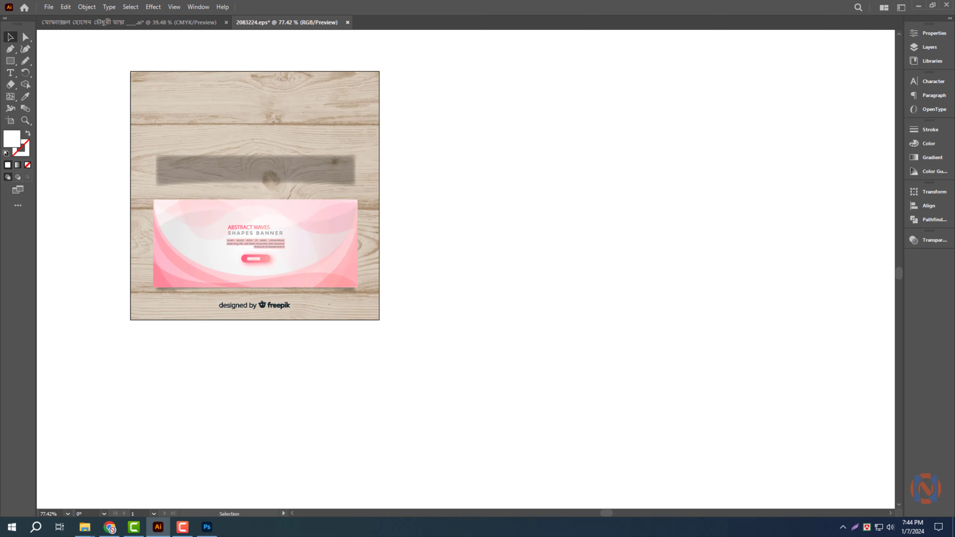
Switch to Photoshop and paste the wave banner into the poster as pixels
left_click(207, 527)
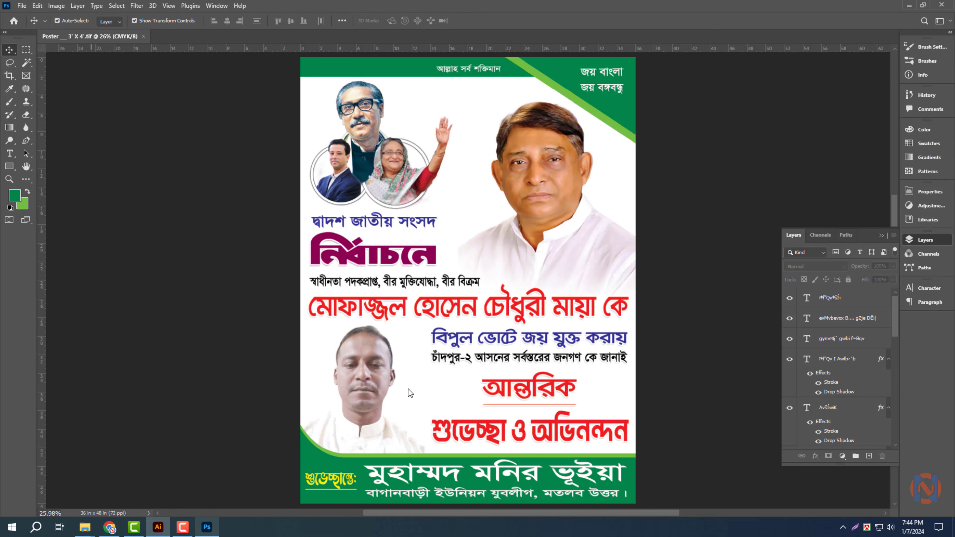
key("ctrl+v")
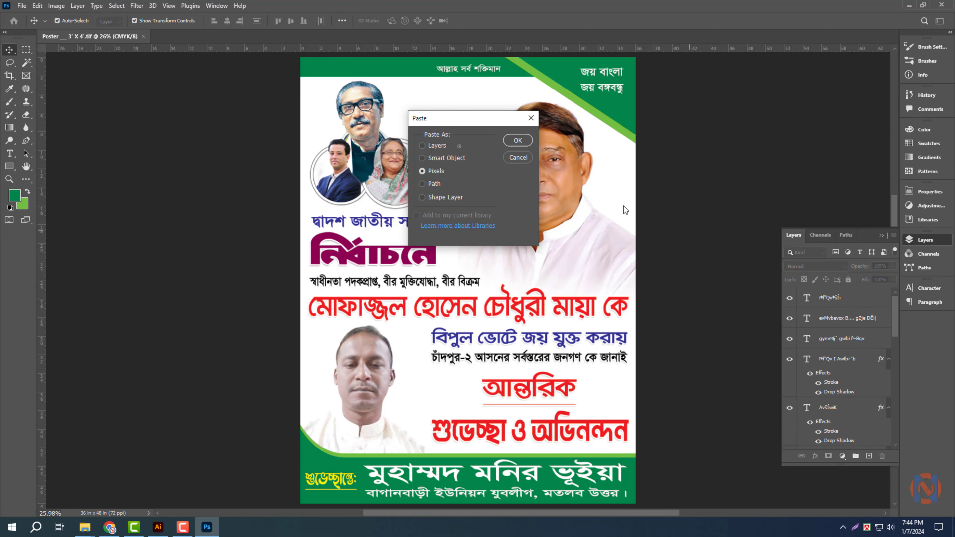
left_click(518, 140)
left_click_drag(450, 280, 317, 282)
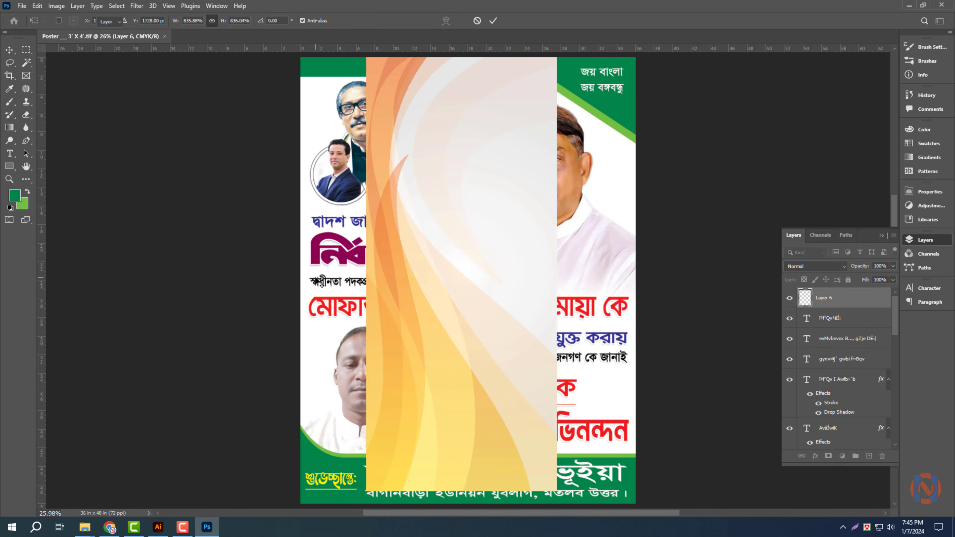
key("Return")
Flip the wave banner horizontally and stretch it to cover the whole poster
key("ctrl+minus")
key("ctrl+t")
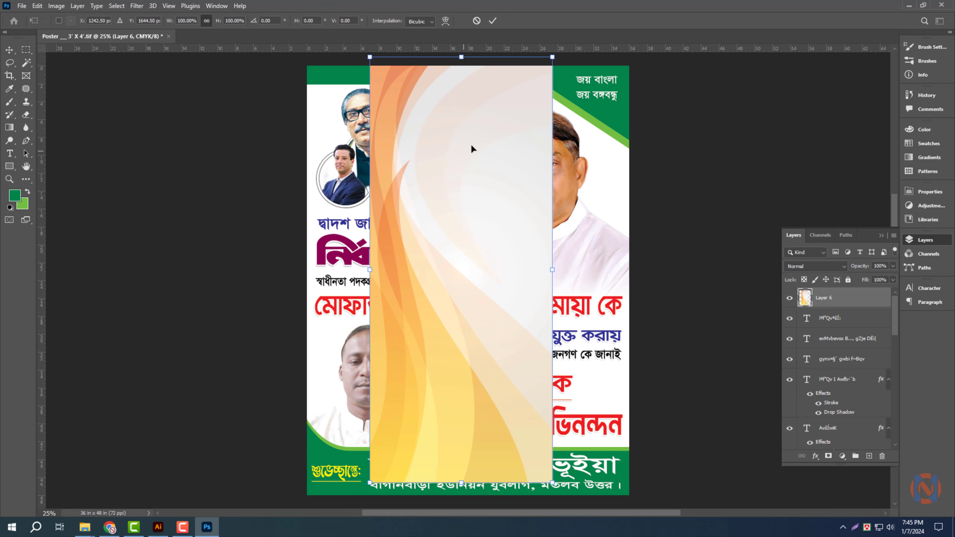
right_click(472, 149)
left_click(489, 338)
left_click_drag(441, 155, 372, 162)
key("ctrl+minus")
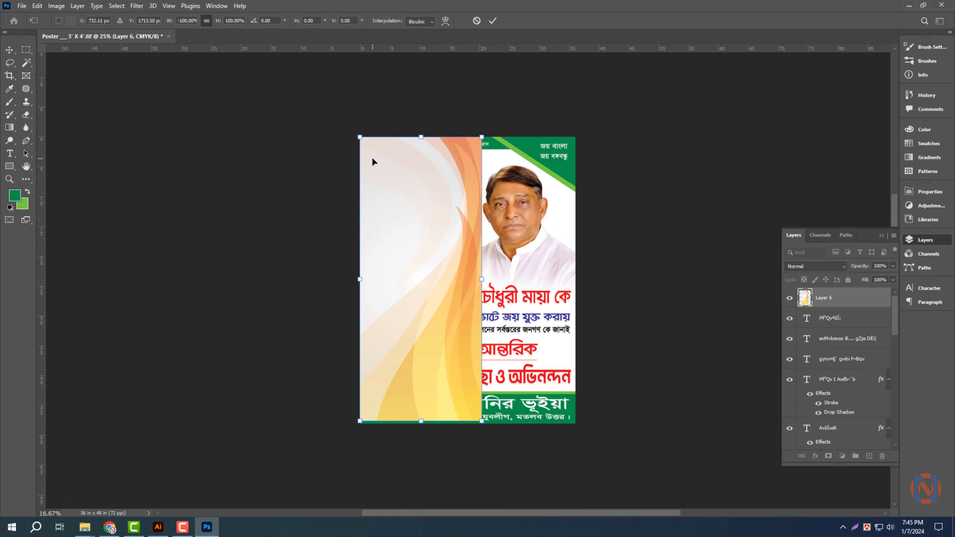
left_click_drag(482, 421, 577, 423)
key("Return")
key("ctrl+0")
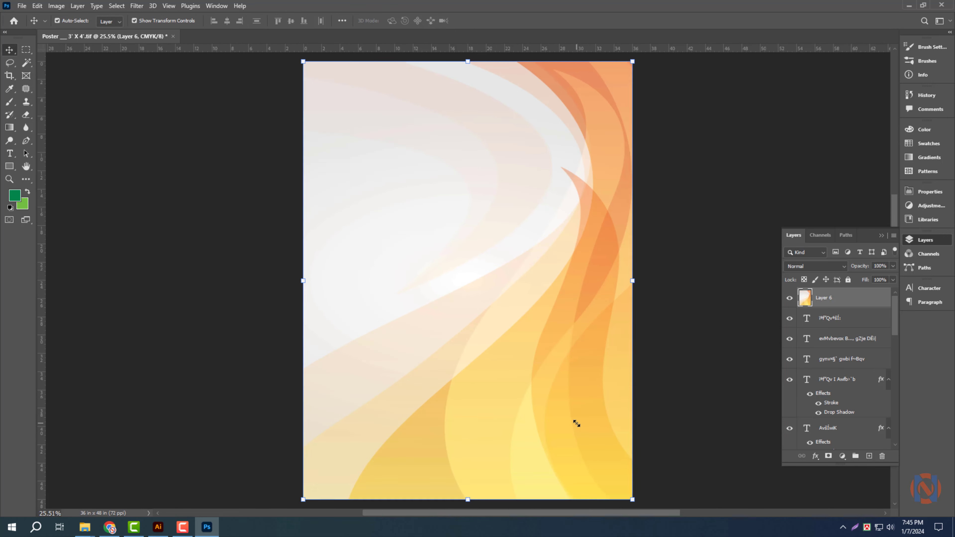
Try the wave banner, flipped horizontally again, as a background behind all the artwork, and delete that layer
key("ctrl+shift+bracketleft")
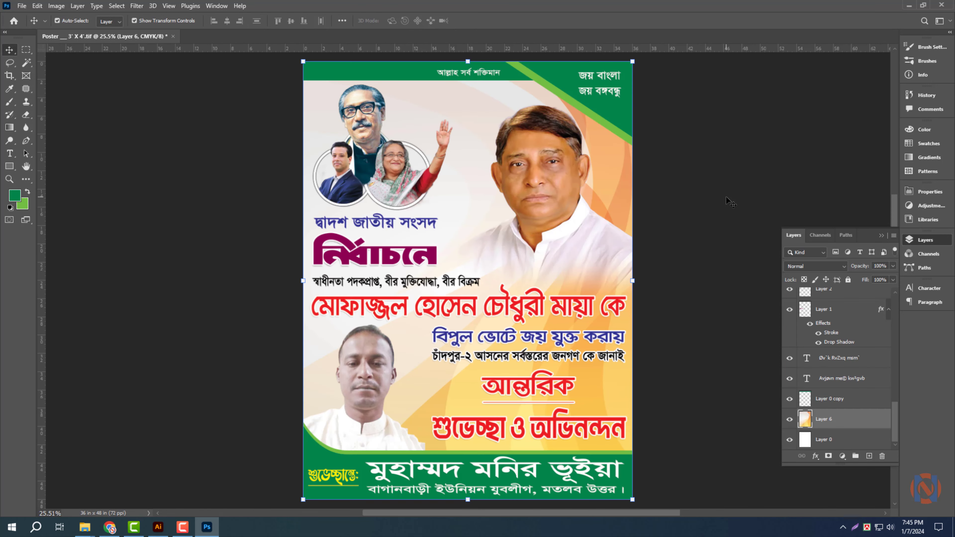
key("ctrl+t")
right_click(466, 107)
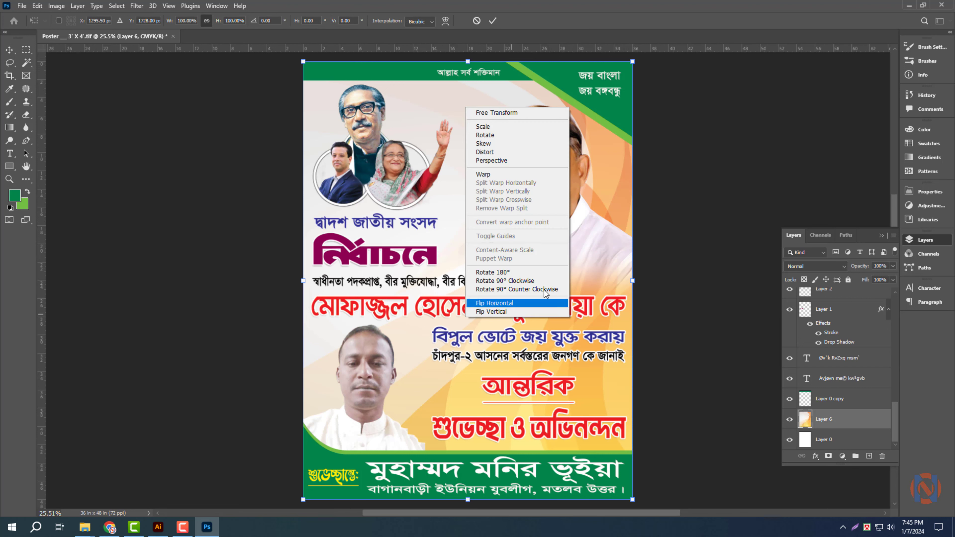
left_click(513, 306)
key("Return")
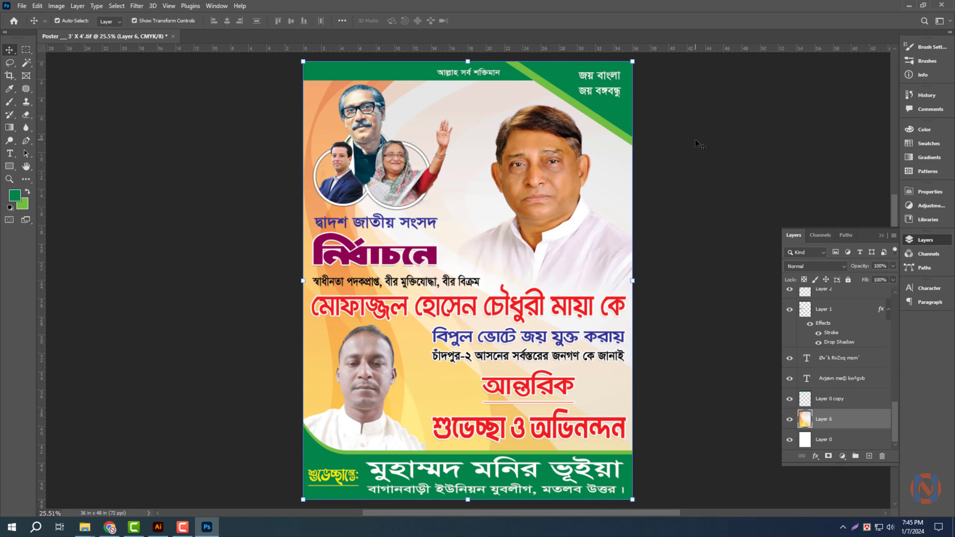
key("Delete")
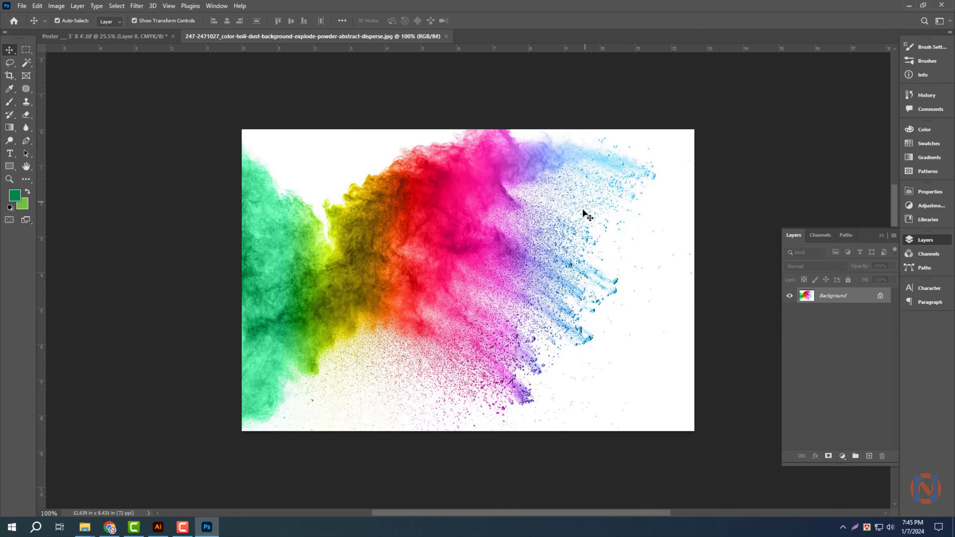
Cut the coloured powder explosion image from its document, close that file without saving, and paste the image above the poster's white base layer
key("ctrl+x")
key("ctrl+w")
left_click(485, 198)
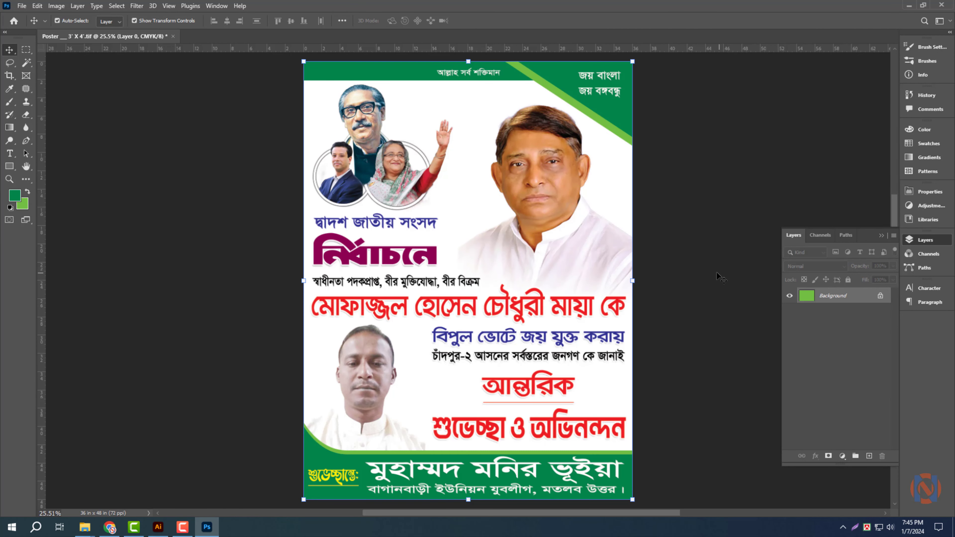
key("ctrl+v")
Rotate the coloured powder explosion image 90° and enlarge it to cover the whole poster behind the artwork
key("ctrl+t")
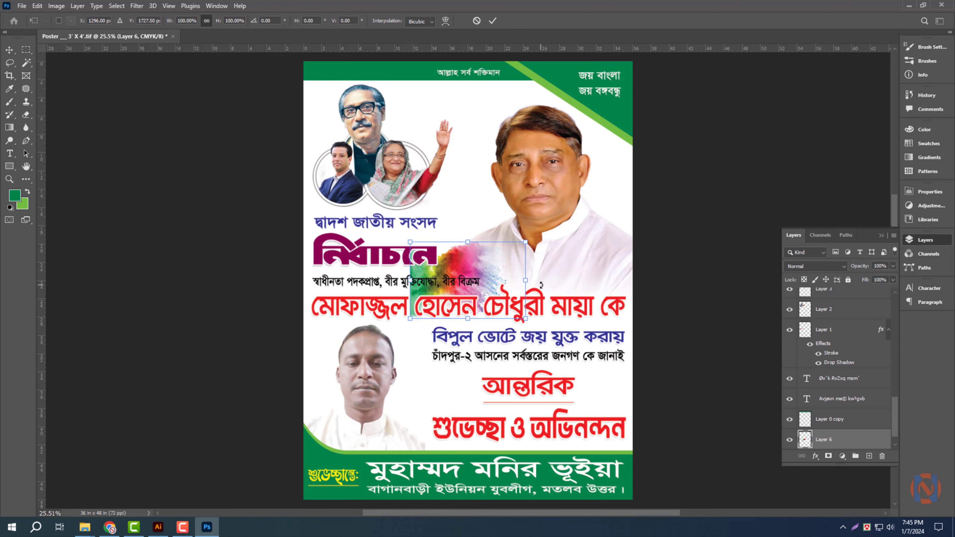
left_click_drag(542, 284, 461, 408)
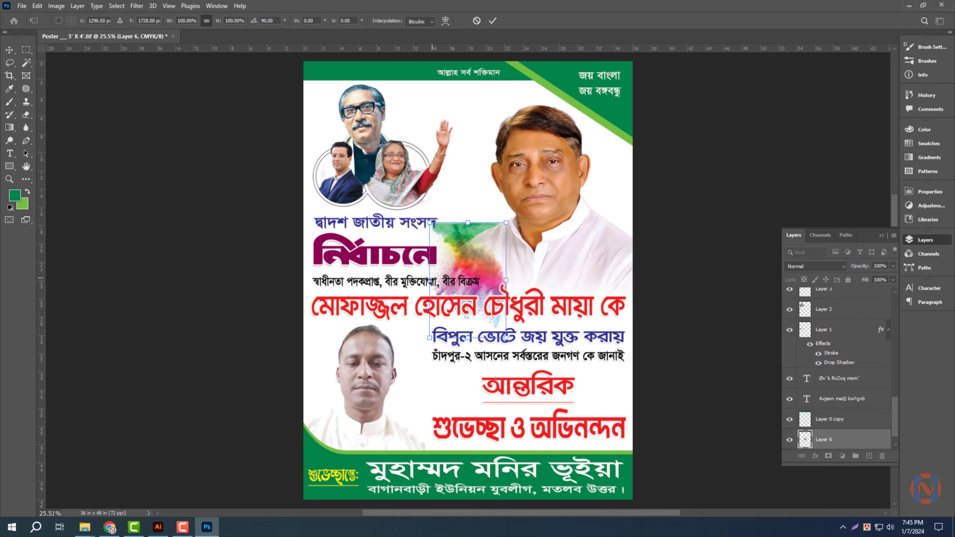
left_click_drag(429, 281, 302, 278)
key("Return")
key("ctrl+minus")
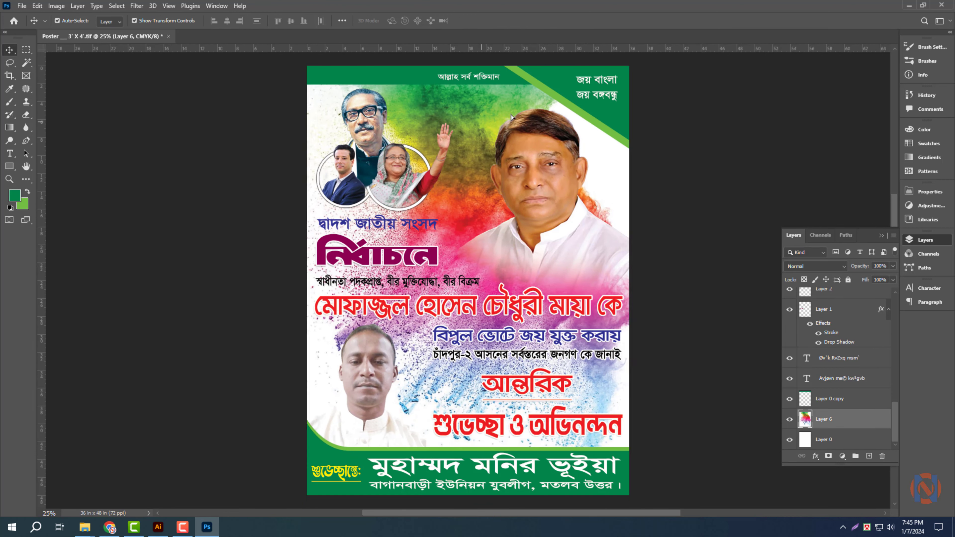
Rotate, resize and reposition the powder explosion so its red and magenta burst sits behind the large portrait in the poster's upper right
key("ctrl+minus")
key("ctrl+minus")
left_click_drag(473, 203, 472, 172)
left_click_drag(547, 130, 542, 161)
left_click_drag(480, 222, 504, 197)
left_click_drag(417, 357, 437, 329)
left_click_drag(484, 216, 477, 229)
left_click_drag(494, 144, 496, 126)
key("Return")
scroll(491, 258, "up", 4)
Fill the poster's white base layer with a pale cream colour of C 0, M 0, Y 10, K 0
key("e")
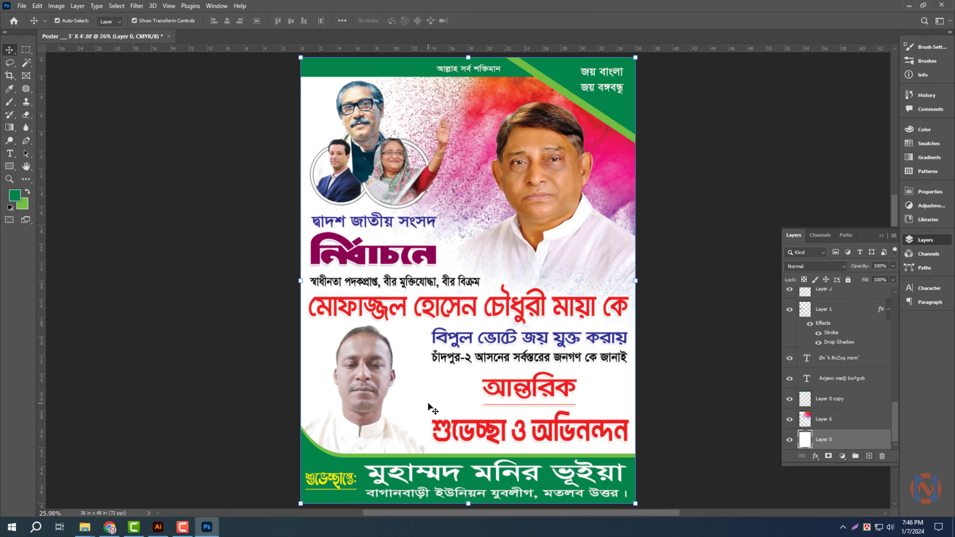
key("i")
left_click(22, 204)
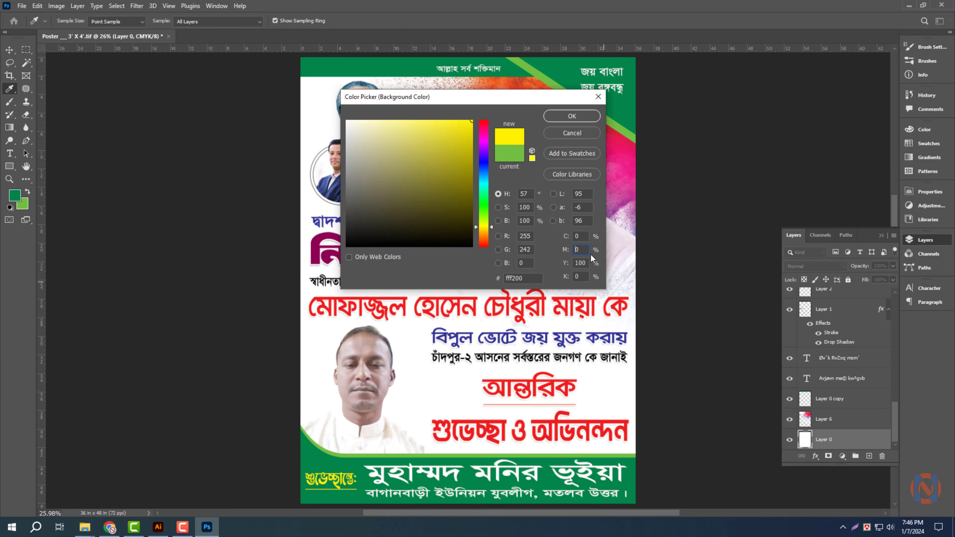
key("Tab")
type("10")
key("Return")
key("ctrl+BackSpace")
key("v")
Set the powder explosion layer's blend mode to Linear Burn and save the poster
left_click(776, 146)
left_click(465, 253)
left_click(843, 267)
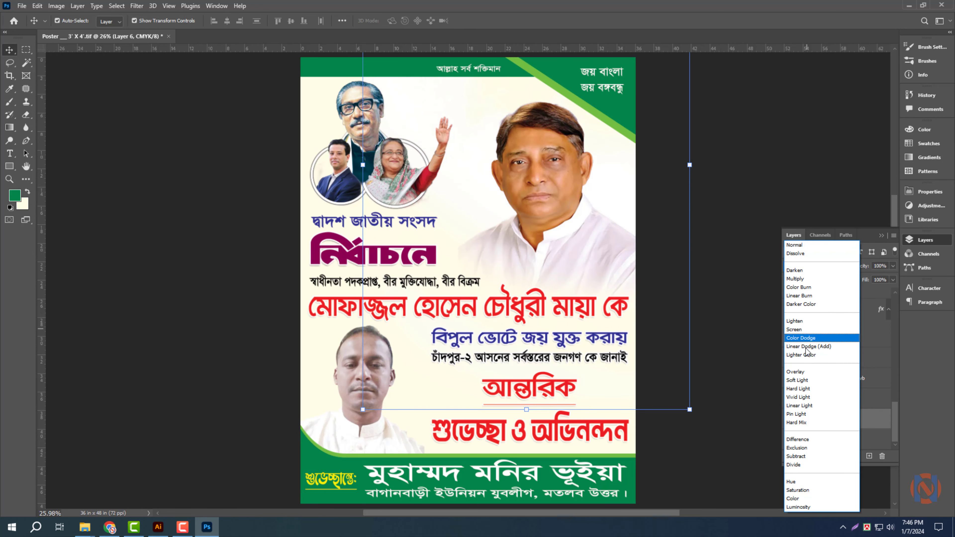
left_click(811, 297)
left_click(779, 145)
left_click(480, 184)
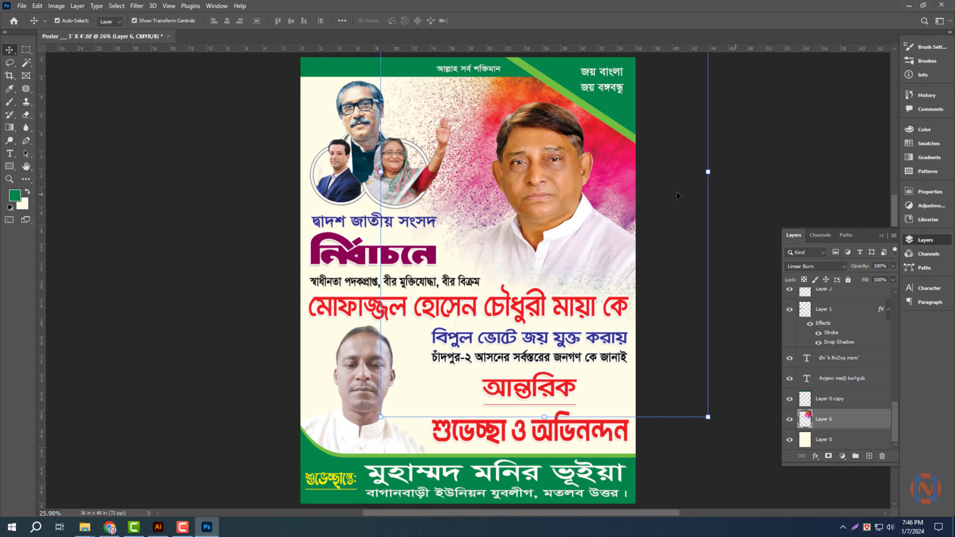
left_click(771, 119)
key("ctrl+s")
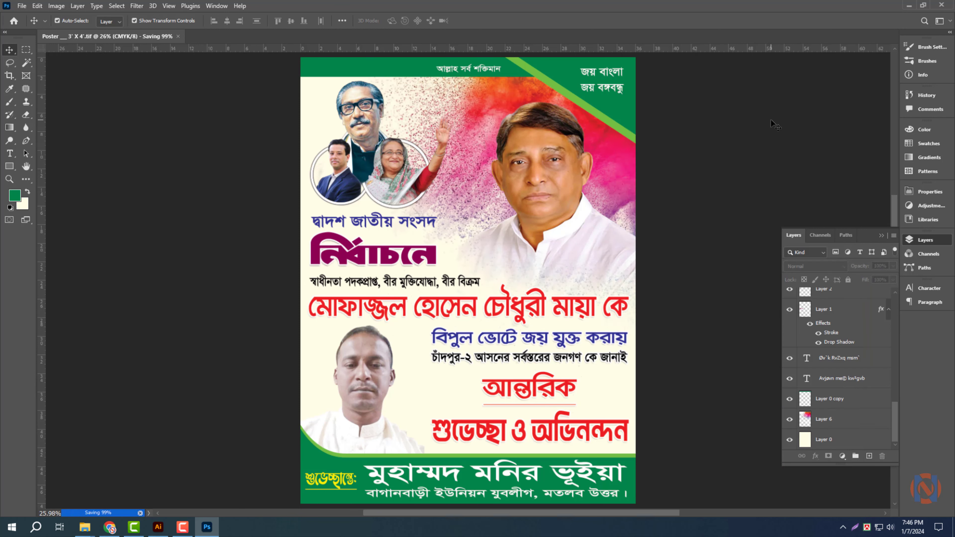
Delete the cream base layer and the powder explosion layer from the poster
left_click(416, 386)
key("Delete")
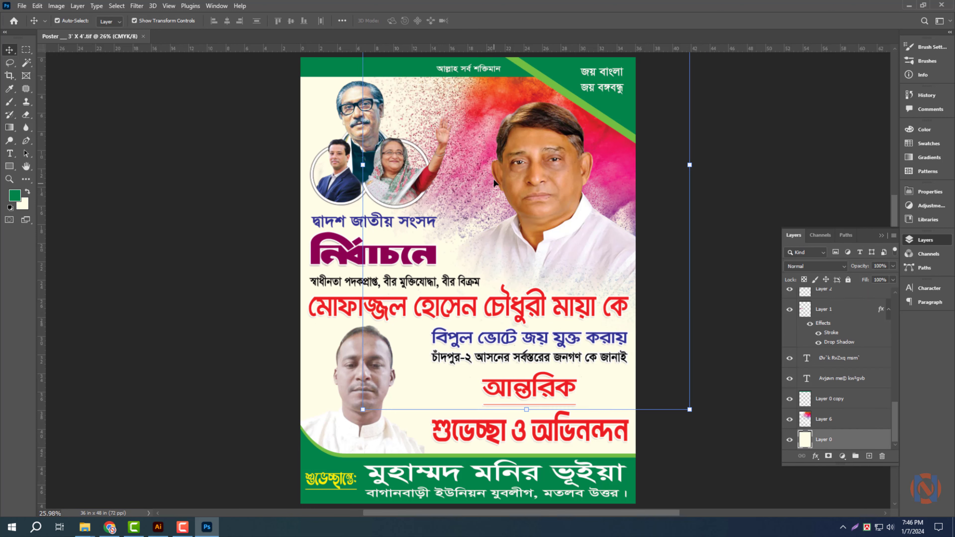
key("Delete")
In Illustrator, separate the lower India Independence Day banner, delete its lettering, rotate it upright with the green waves on top, and cut it
mouse_move(85, 527)
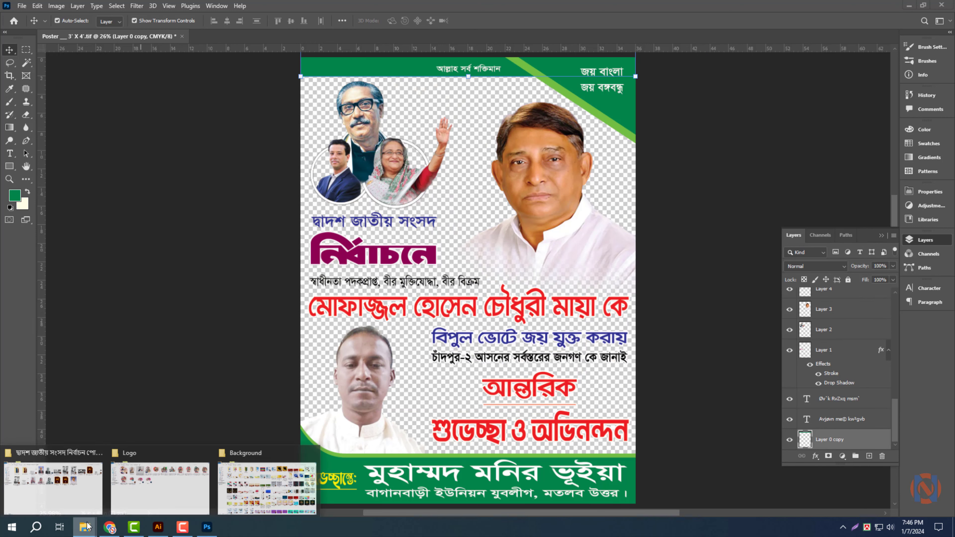
left_click(267, 485)
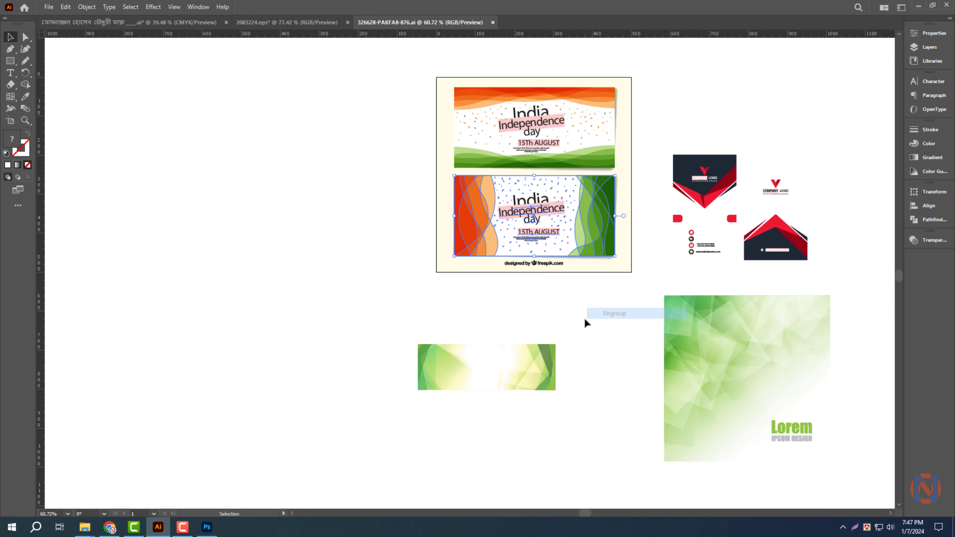
left_click_drag(551, 241, 276, 275)
left_click(259, 246)
key("Delete")
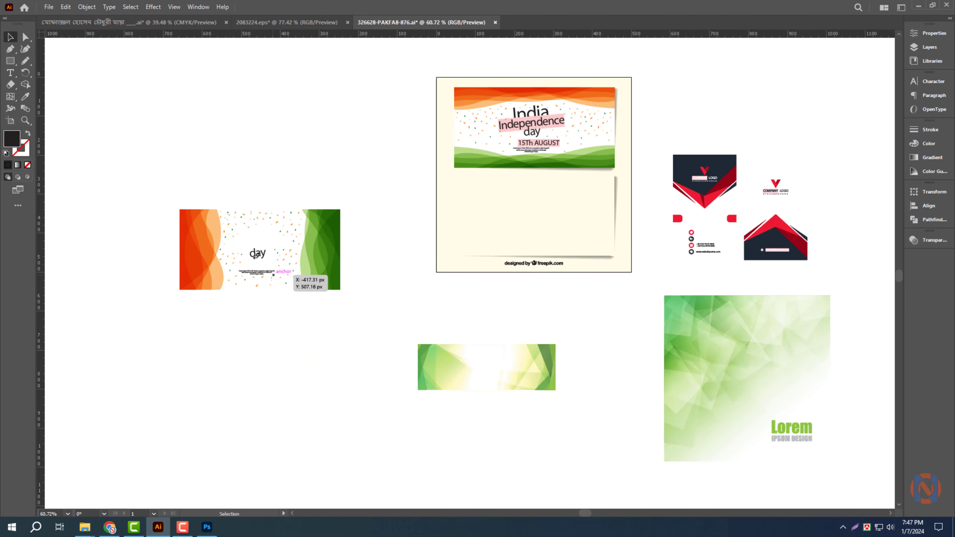
left_click(272, 273)
key("Delete")
left_click_drag(348, 259, 263, 147)
key("ctrl+x")
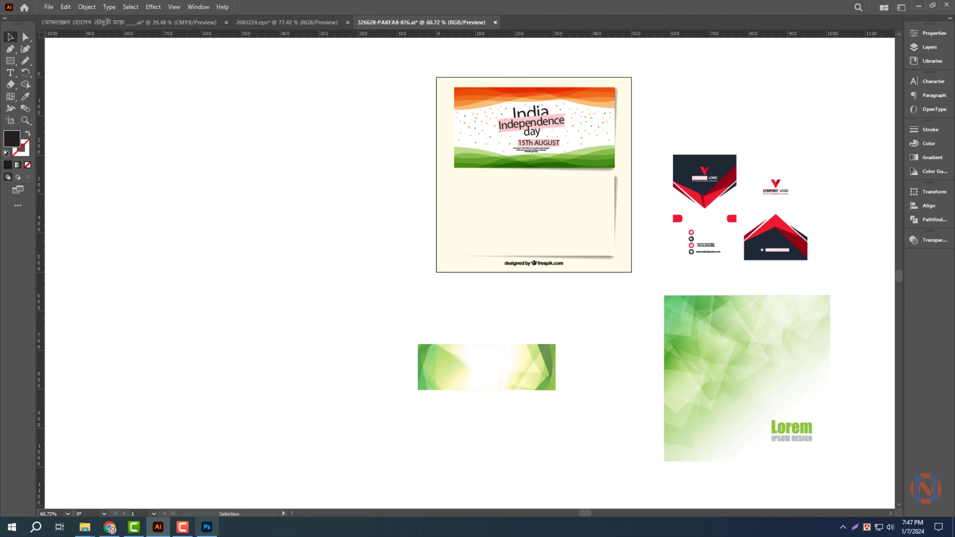
Switch to Photoshop, paste the wave banner beneath the poster artwork, and stretch it to cover the canvas and slightly beyond its upper edge
left_click(207, 527)
key("ctrl+v")
key("Return")
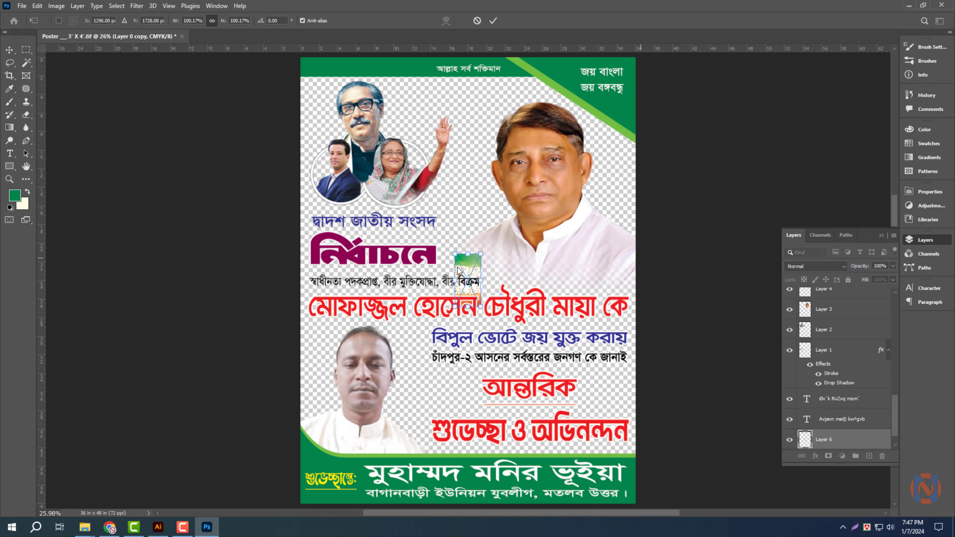
left_click_drag(378, 259, 359, 262)
key("Return")
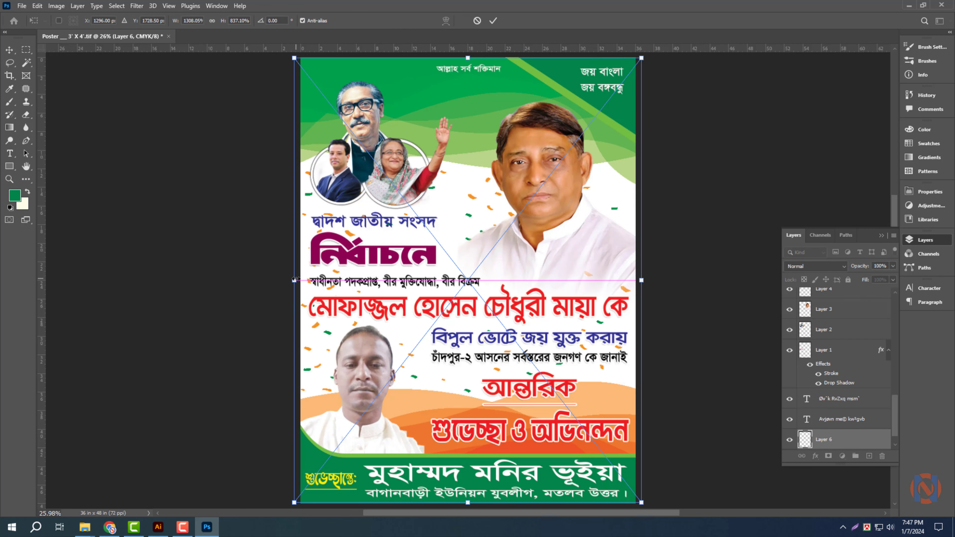
key("ctrl+minus")
left_click_drag(471, 137, 470, 128)
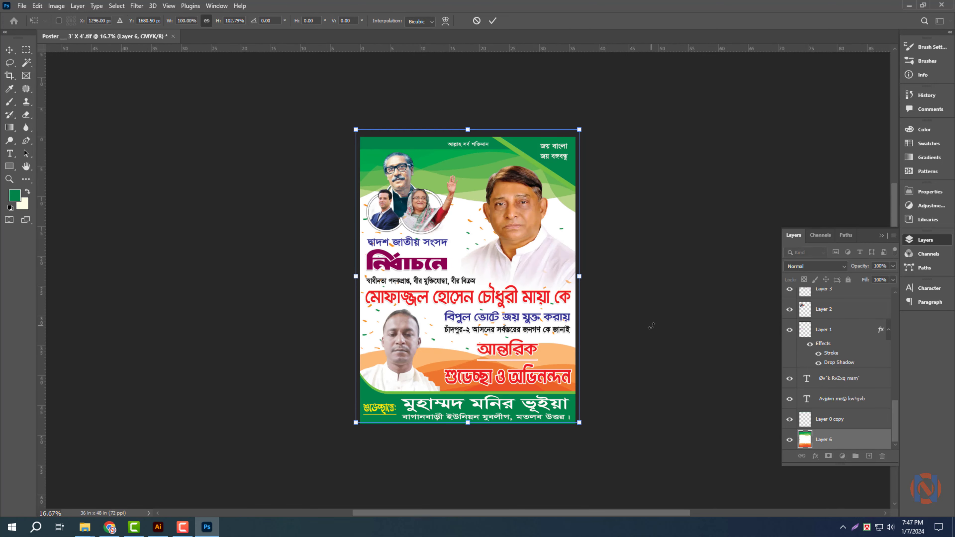
key("Return")
Change the stroke colour of the শুভেচ্ছা ও অভিনন্দন greeting line to black
scroll(651, 326, "up", 4)
left_click(651, 326)
scroll(553, 486, "up", 2)
left_click_drag(578, 416, 584, 369)
left_click(584, 369)
scroll(623, 353, "up", 2)
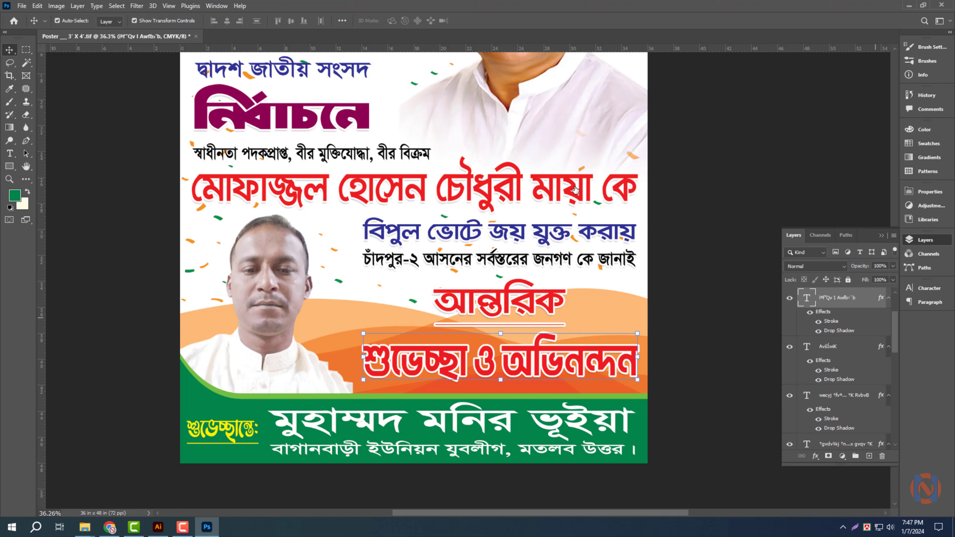
left_click(612, 198)
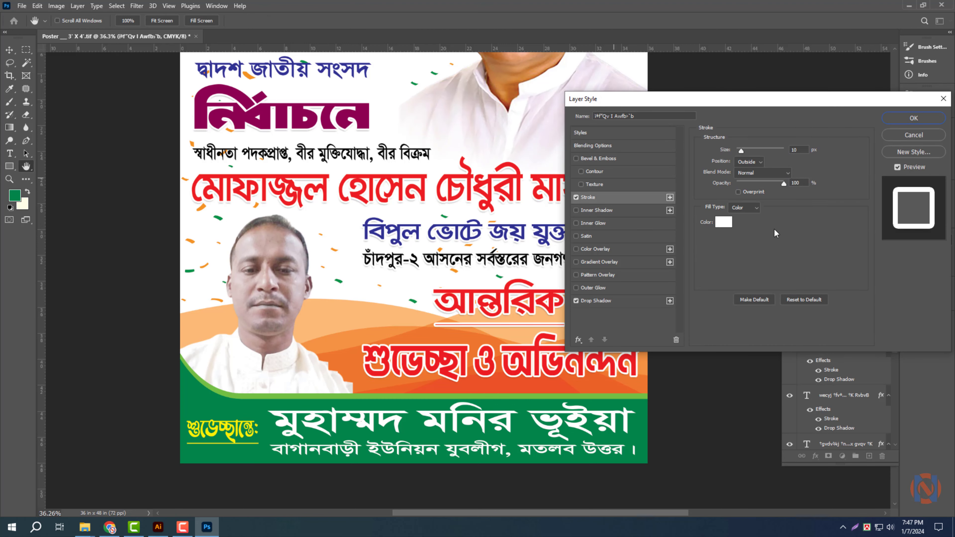
left_click(724, 222)
left_click_drag(455, 226, 463, 249)
key("Return")
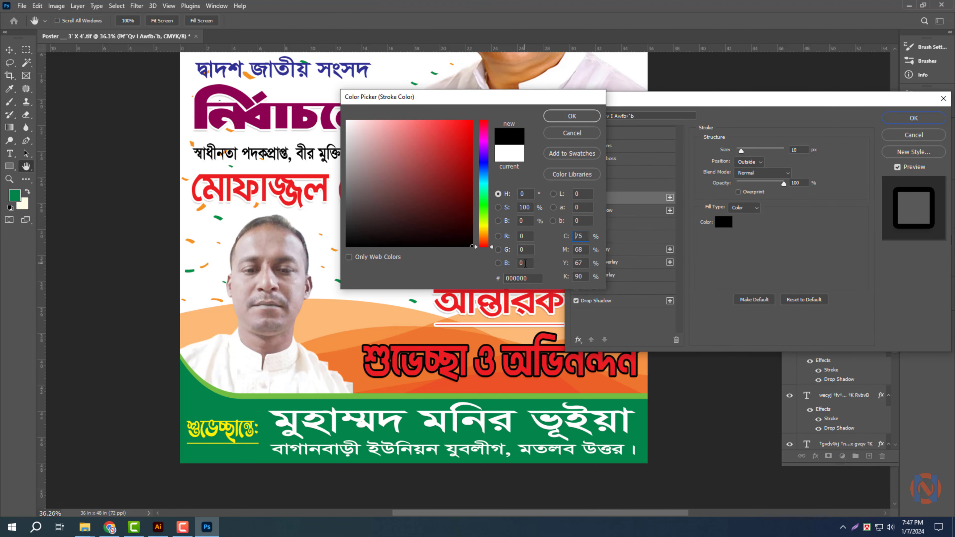
key("Return")
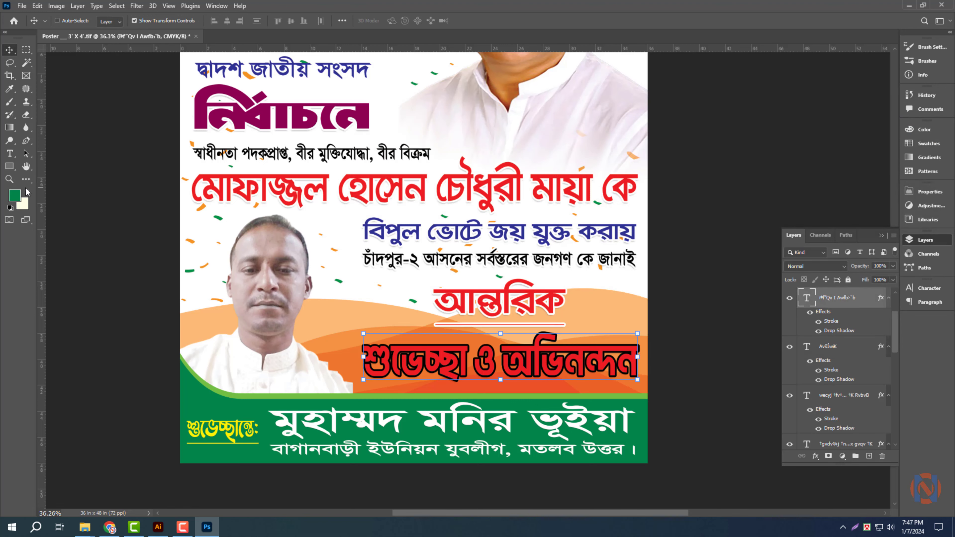
Recolour the শুভেচ্ছা ও অভিনন্দন greeting line with a white fill
key("ctrl+BackSpace")
left_click(23, 205)
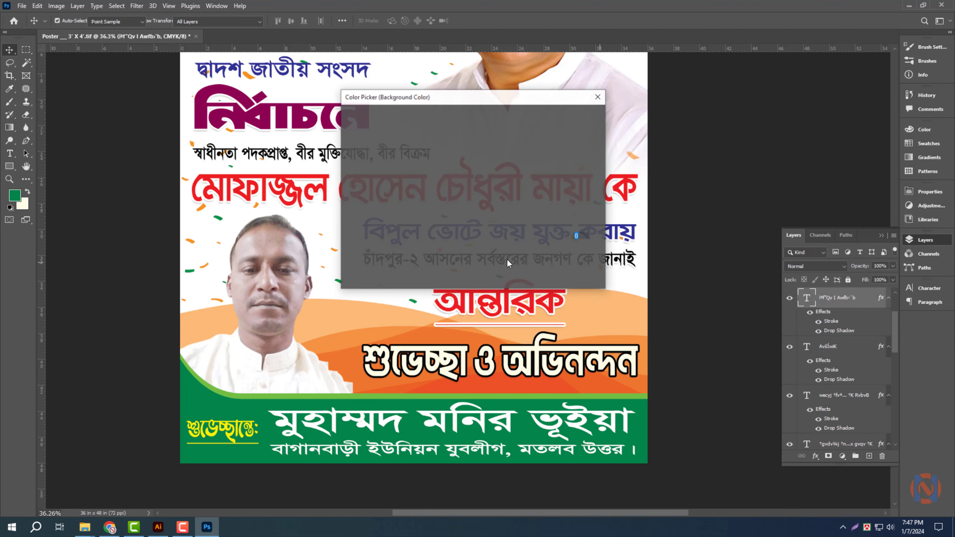
left_click_drag(405, 171, 340, 111)
left_click(573, 114)
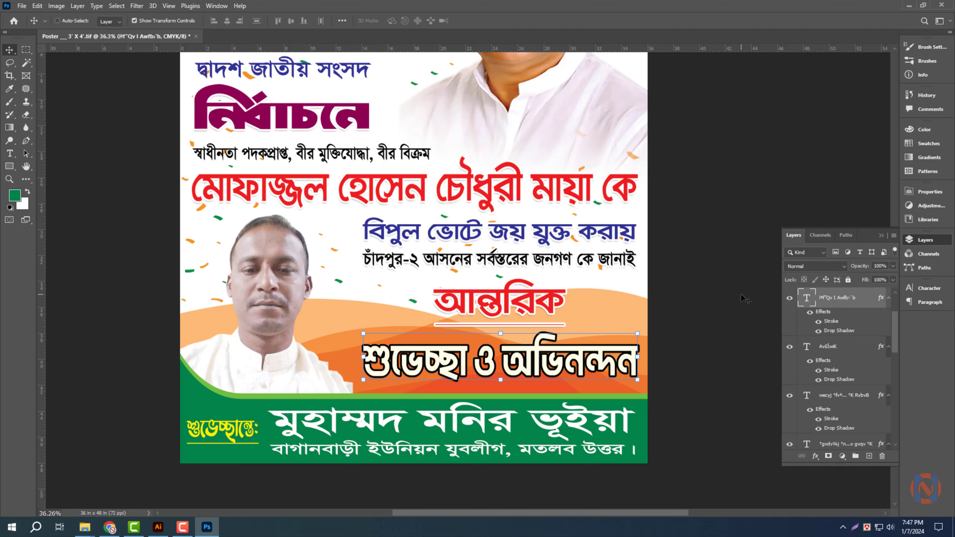
scroll(743, 299, "down", 2)
Raise the wave background's lower edge so that it ends within the green footer
left_click(462, 96)
key("ctrl+minus")
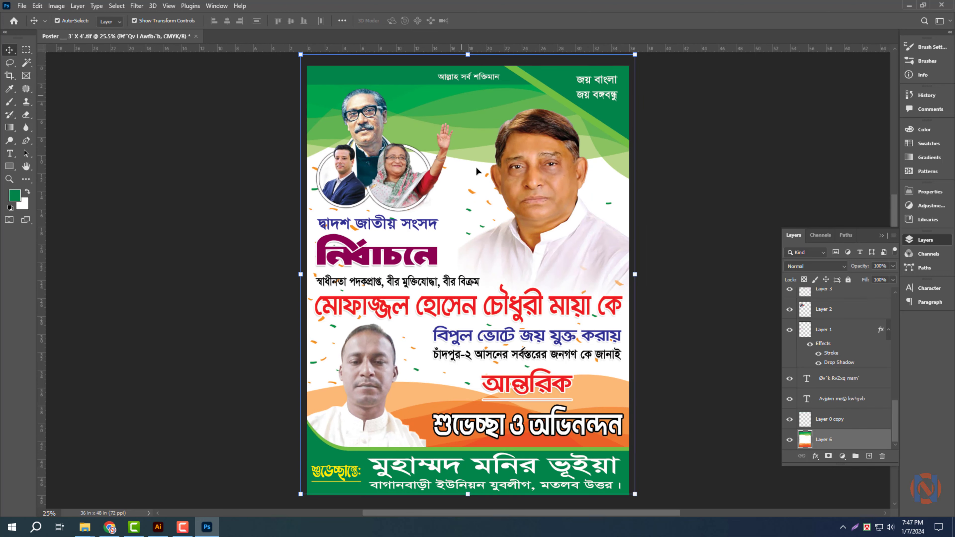
mouse_move(471, 488)
left_mouse_down()
mouse_move(466, 469)
mouse_move(469, 476)
left_mouse_up()
key("Return")
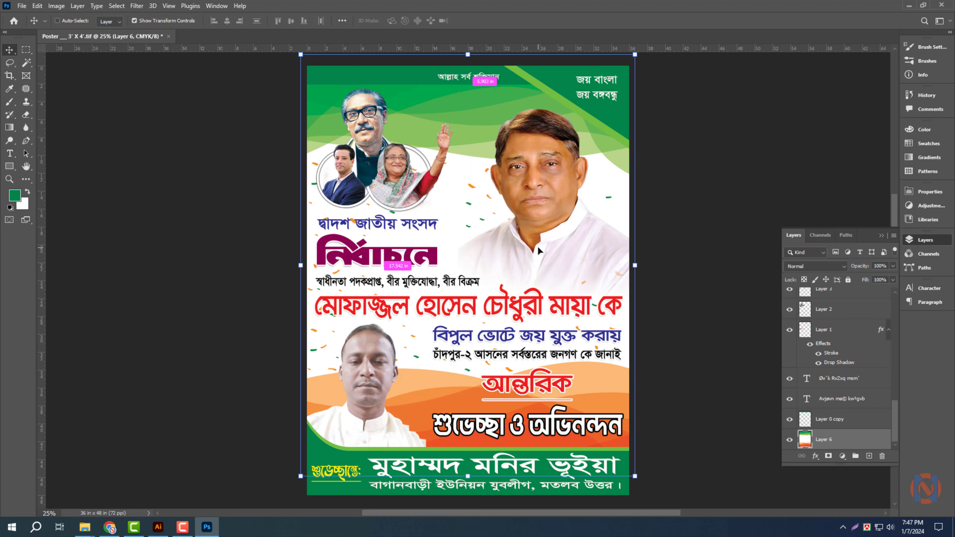
Deepen the wave background's green and orange tones with a Levels midtone adjustment
key("ctrl+l")
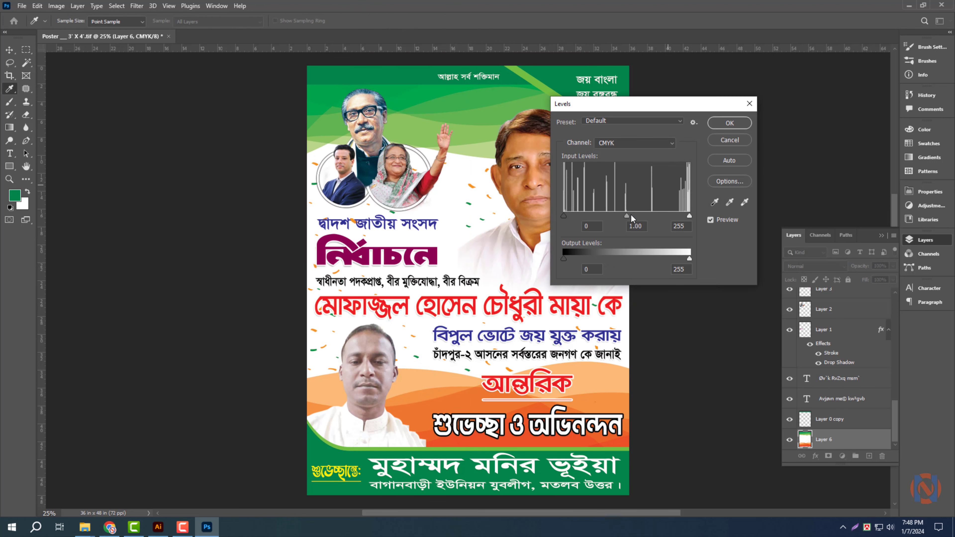
left_click_drag(632, 215, 659, 216)
key("Return")
left_click(718, 146)
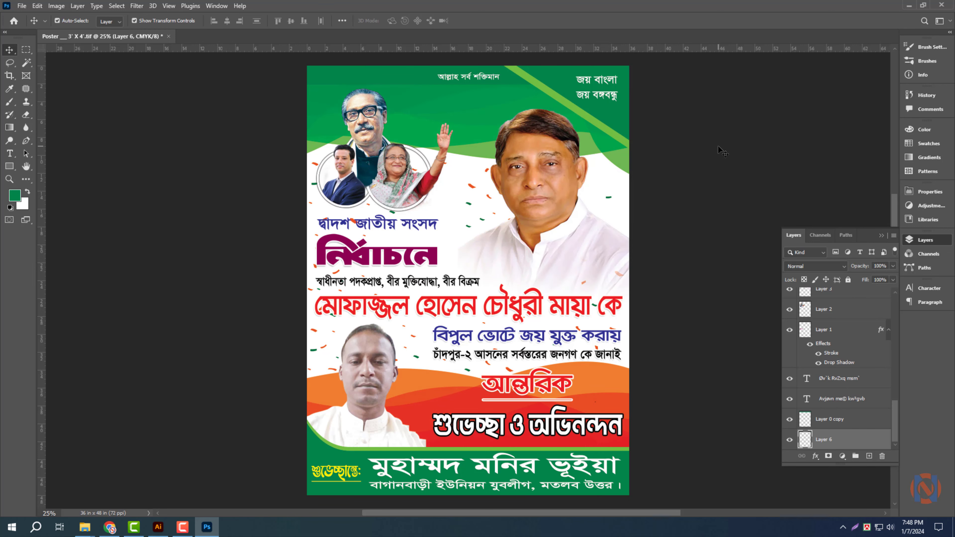
key("ctrl+0")
Save the poster on the Desktop as a separate TIFF named "Poster ___ 3' X 4'__ A" with LZW compression
left_click(413, 65)
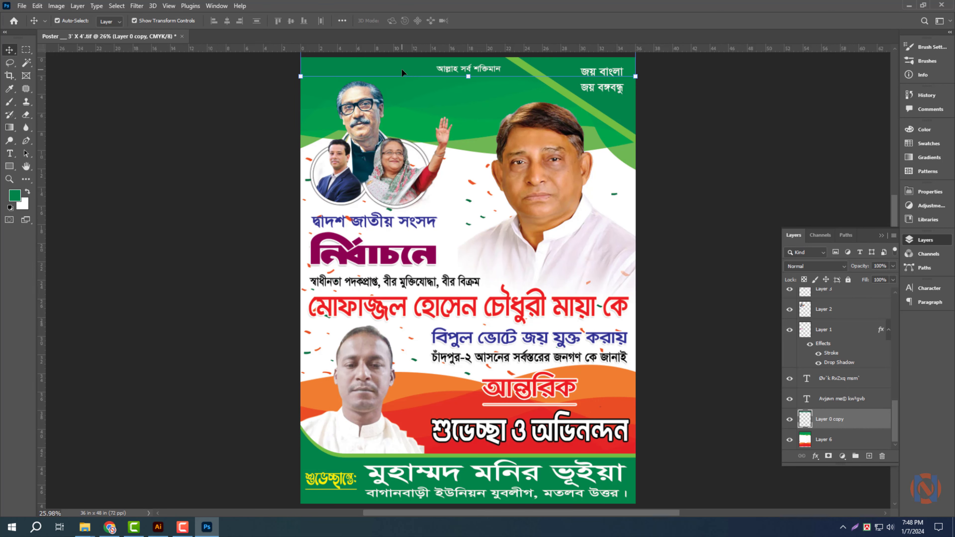
left_click(853, 120)
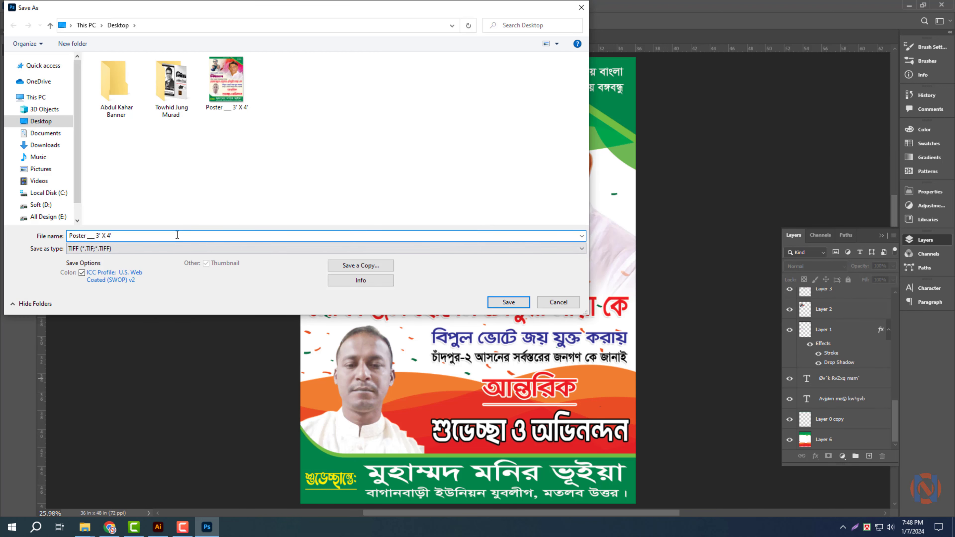
key("Return")
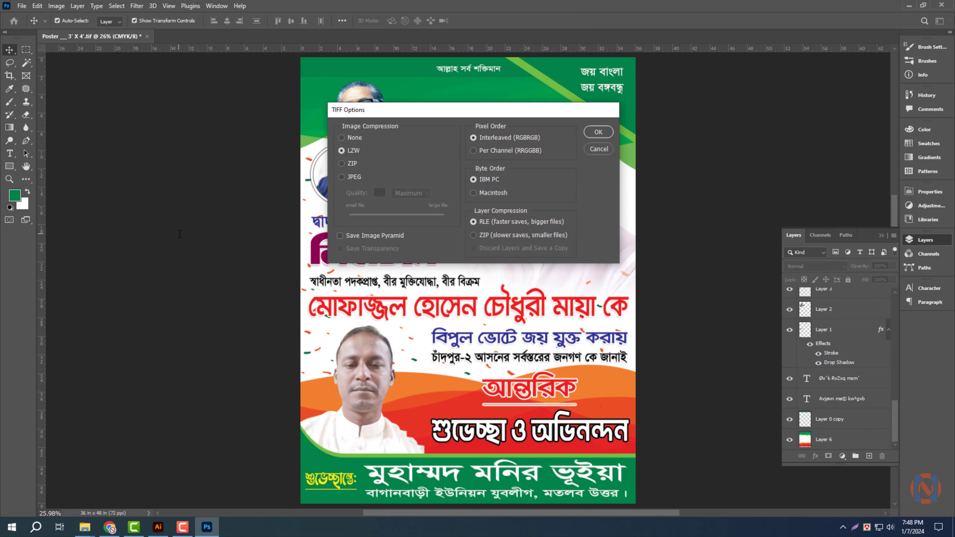
key("Return")
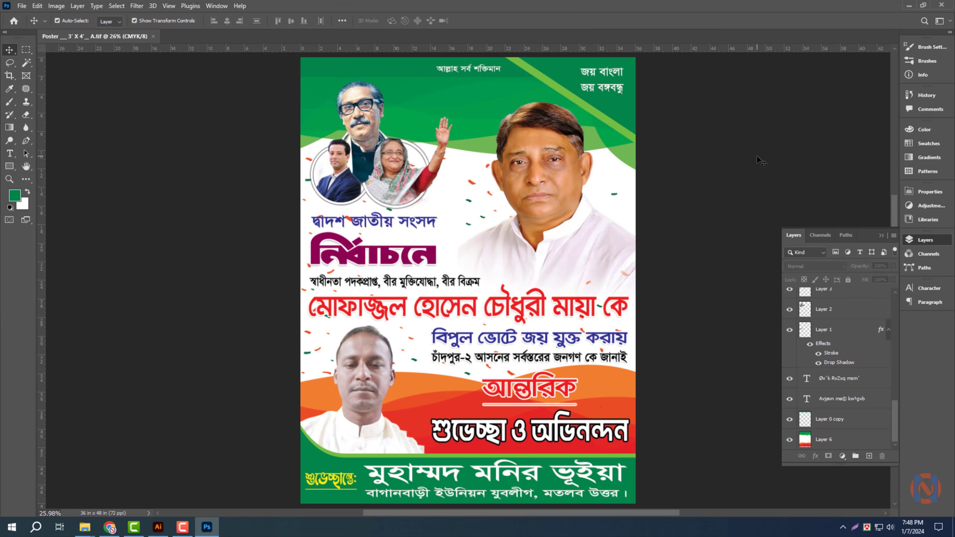
Recolour the আন্তরিক lettering with the green used in the poster's decorations
left_click(572, 384)
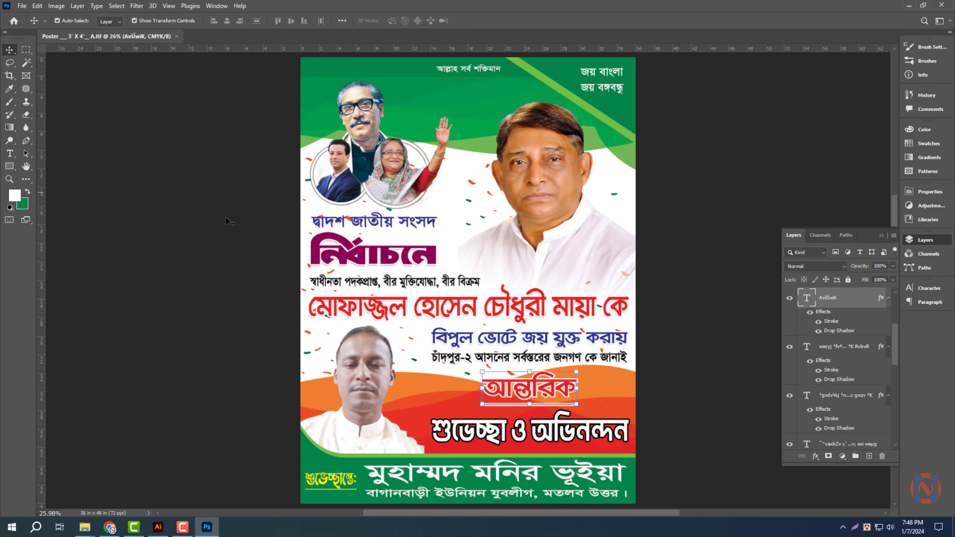
key("ctrl+BackSpace")
left_click(745, 143, "ctrl")
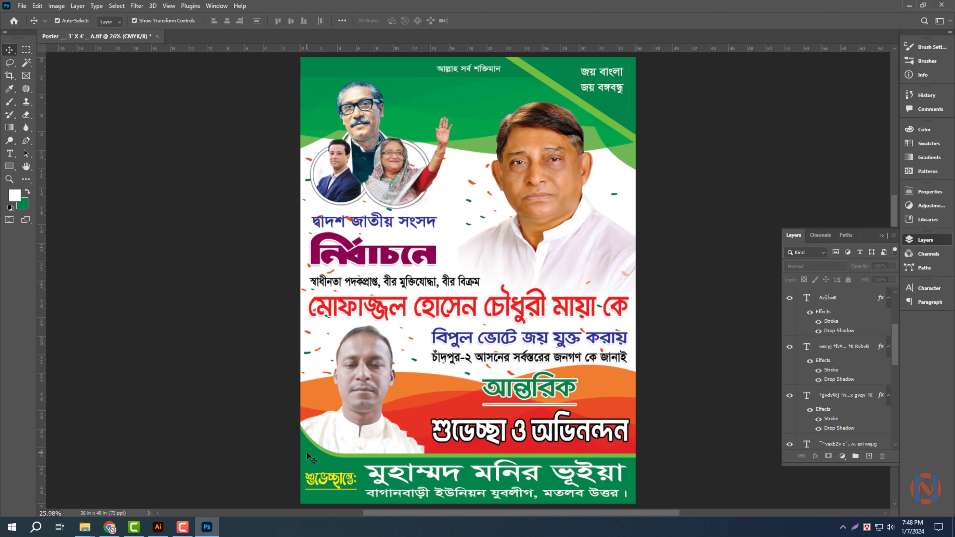
Fill the poster's header strip with red, C 0, M 100, Y 100
left_click(331, 68)
left_click(24, 204)
type("0")
key("Return")
left_click(24, 204)
double_click(581, 248)
type("100")
key("Return")
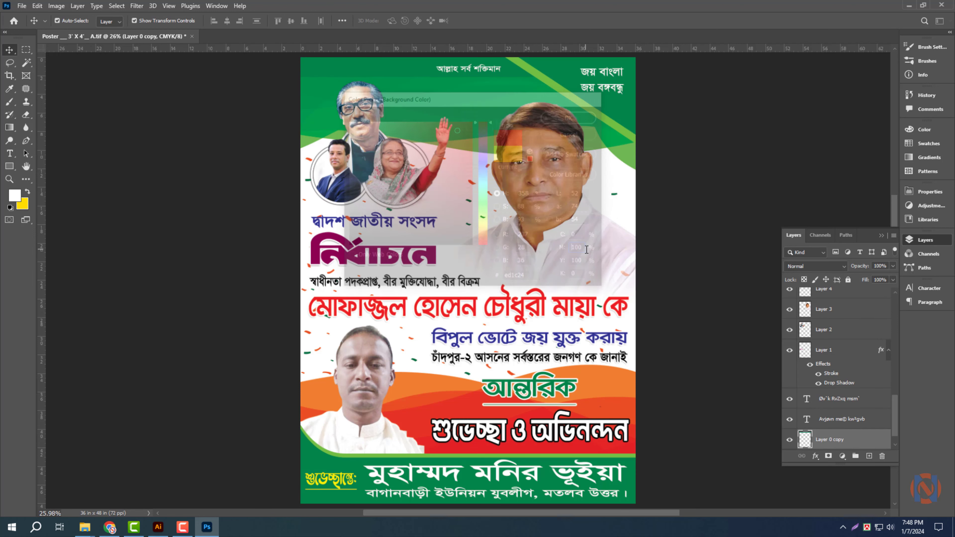
key("ctrl+shift+BackSpace")
left_click(792, 129, "ctrl")
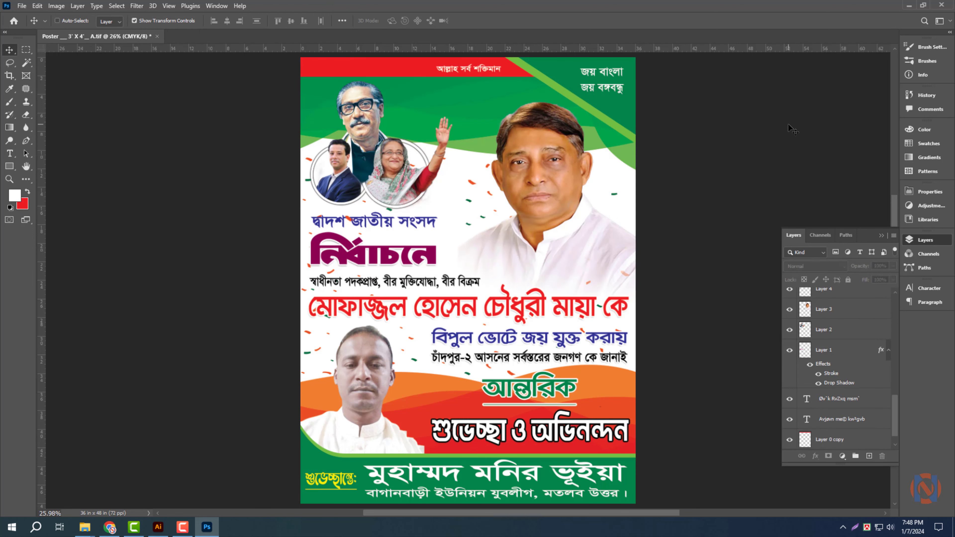
Save the poster and clear the workspace by collapsing the layer list and hiding the rulers
key("ctrl+s")
left_click(920, 240)
key("ctrl+r")
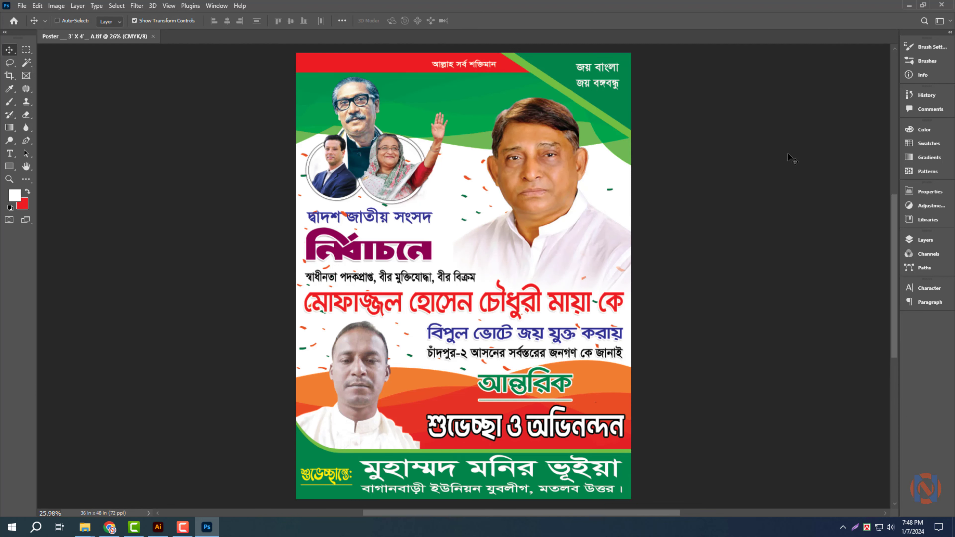
Fade the hard right shoulder edge of the lower man's portrait into the red background with a smaller soft Eraser, and save the poster
key("Tab")
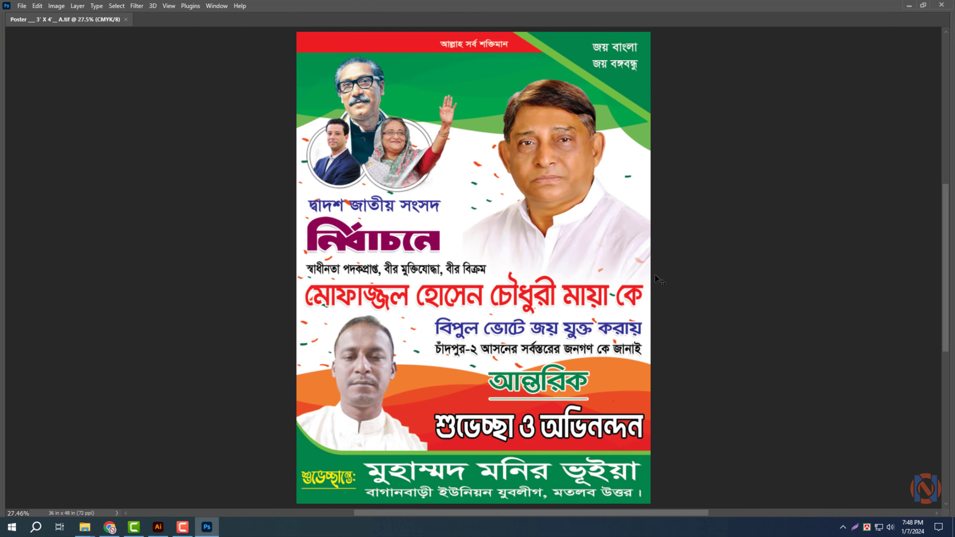
left_click(376, 355)
key("Tab")
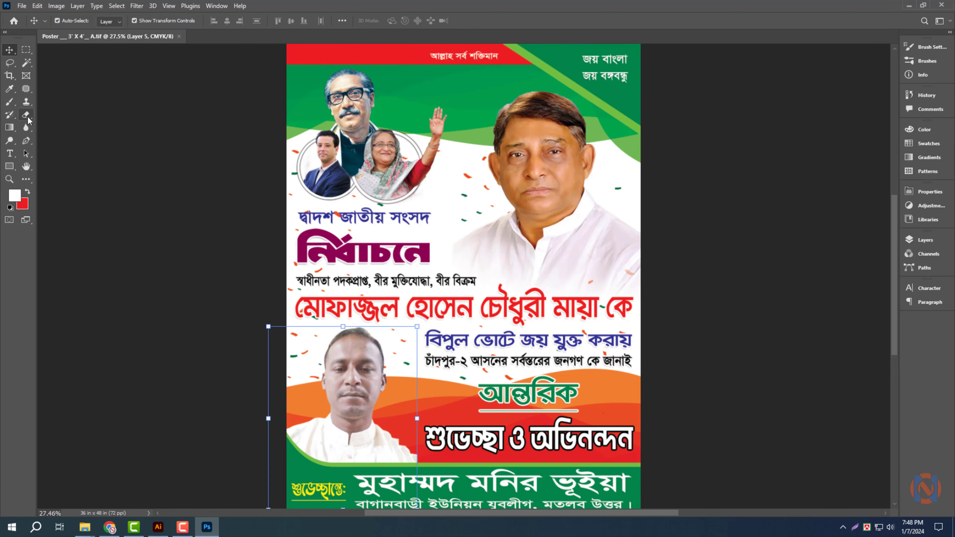
left_click(28, 119)
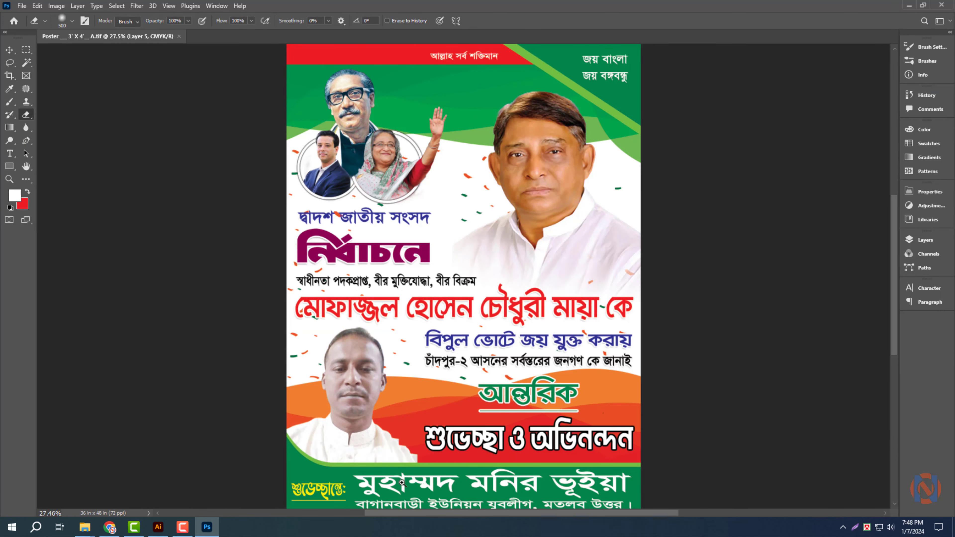
mouse_move(408, 482)
left_mouse_down()
mouse_move(445, 471)
mouse_move(457, 380)
left_mouse_up()
key("bracketleft")
key("bracketleft")
key("bracketleft")
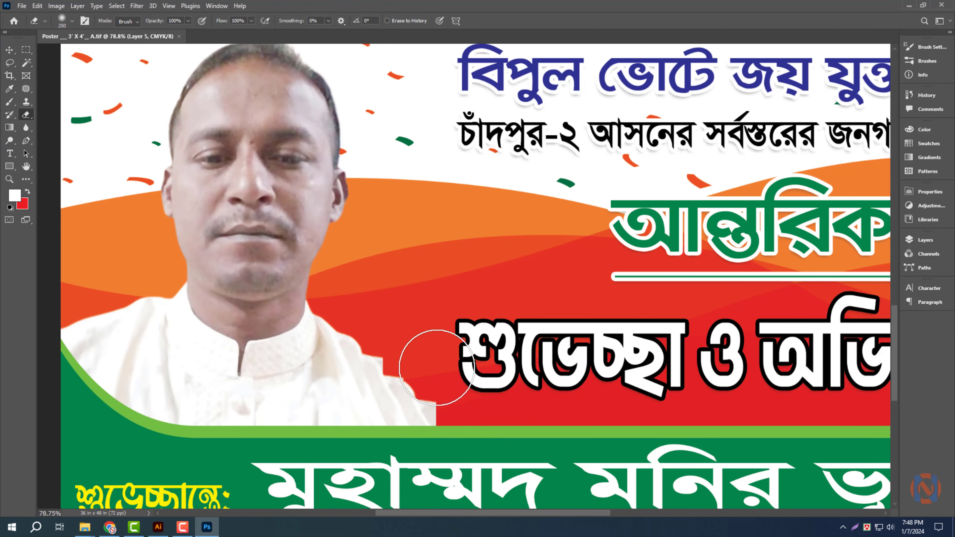
key("bracketleft")
key("bracketleft")
key("bracketleft")
mouse_move(390, 328)
left_mouse_down()
mouse_move(433, 367)
mouse_move(408, 337)
mouse_move(392, 346)
mouse_move(411, 335)
mouse_move(401, 334)
left_mouse_up()
key("v")
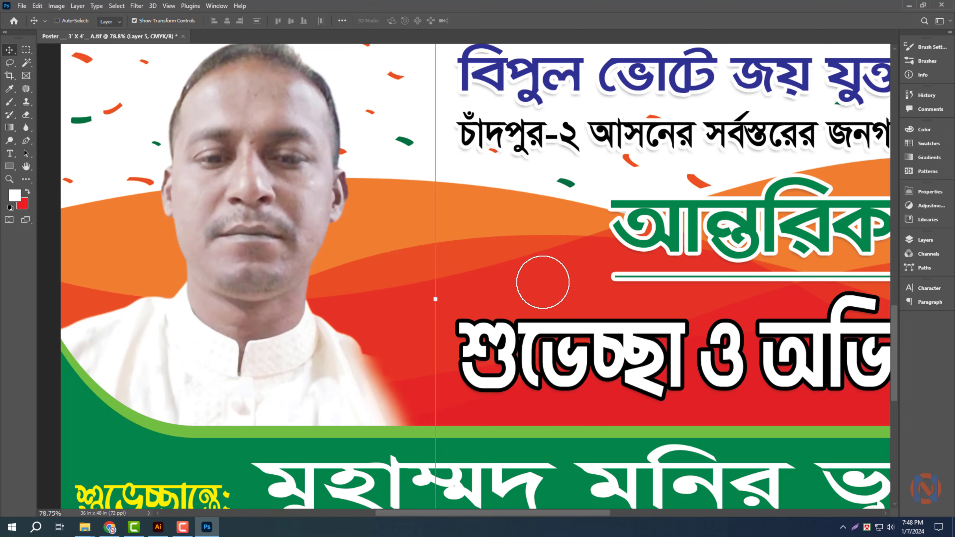
key("ctrl+0")
key("ctrl+s")
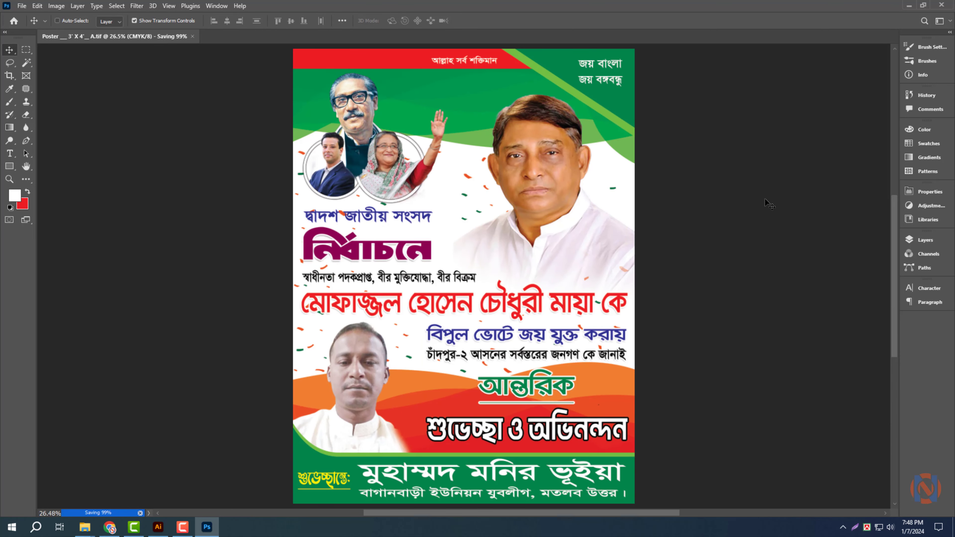